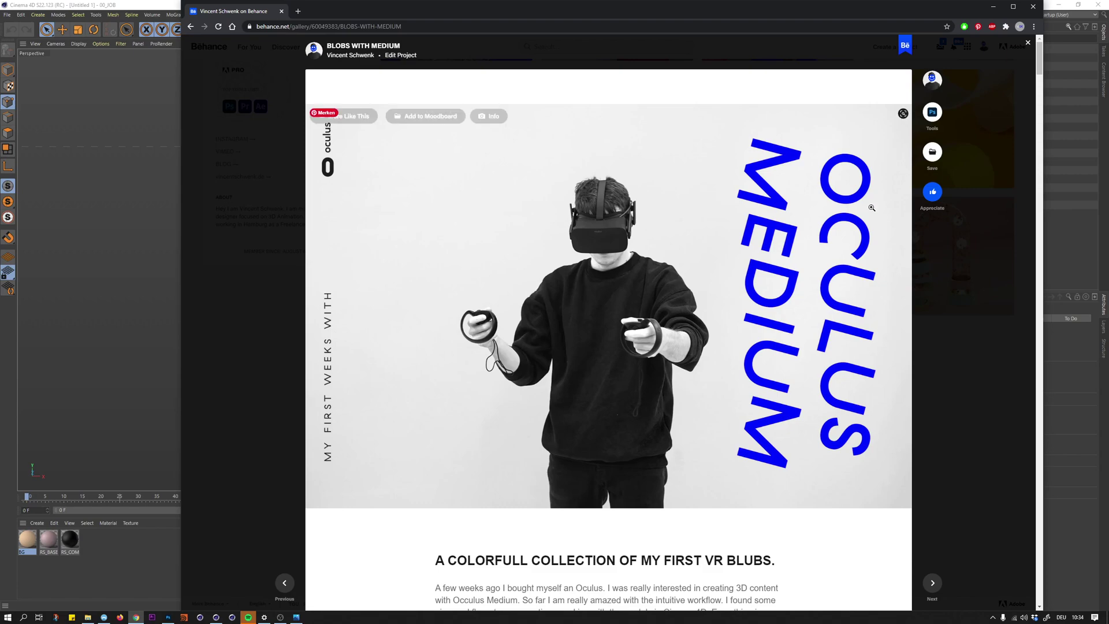
- Look through the BLOBS WITH MEDIUM project on Behance for reference images, and return to the Cinema 4D scene
scroll(976, 205, "down", 8)
scroll(977, 209, "down", 15)
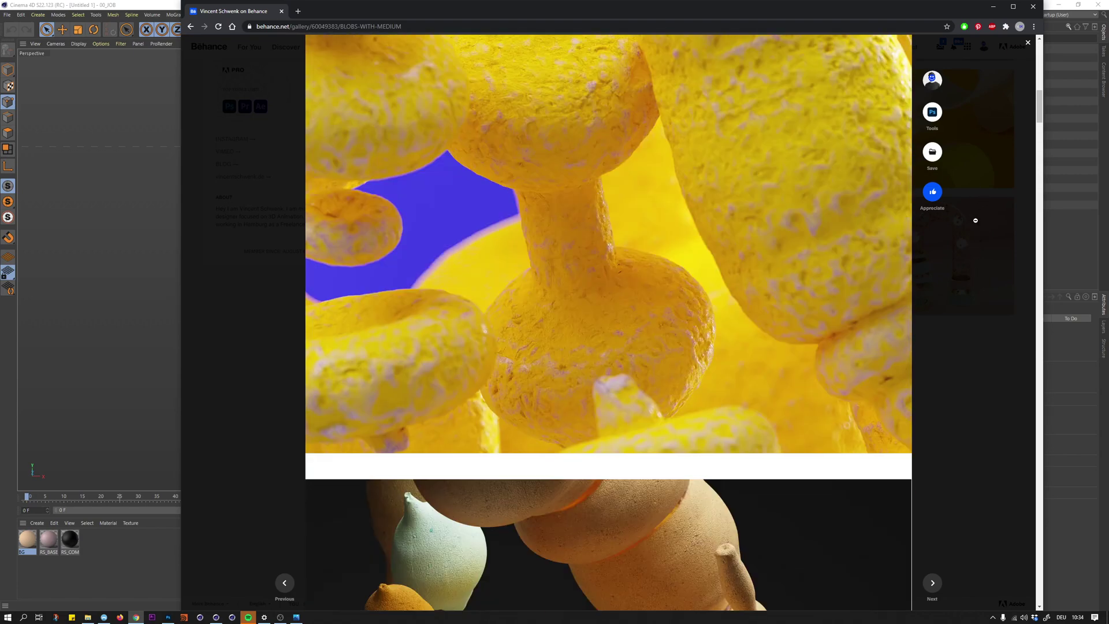
scroll(975, 264, "down", 5)
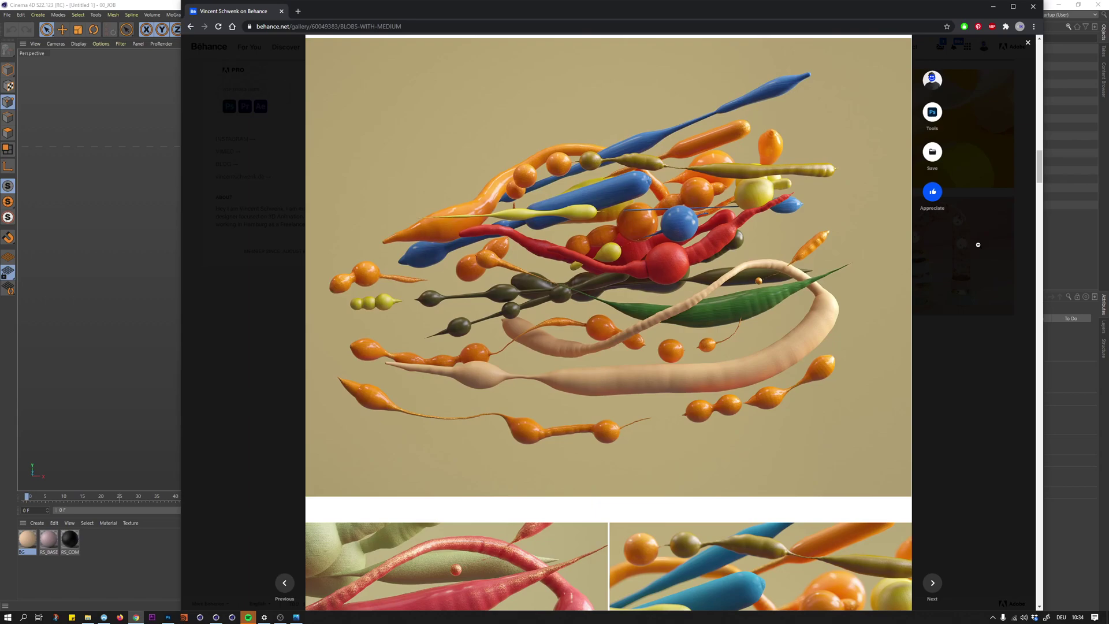
scroll(976, 258, "down", 3)
scroll(976, 258, "down", 14)
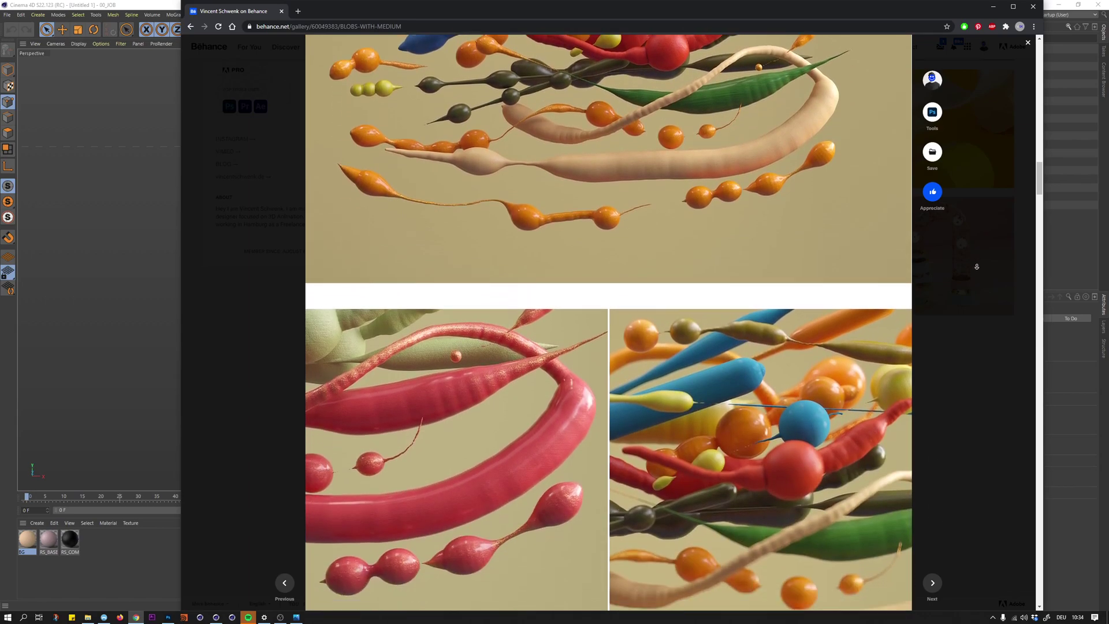
scroll(980, 284, "down", 15)
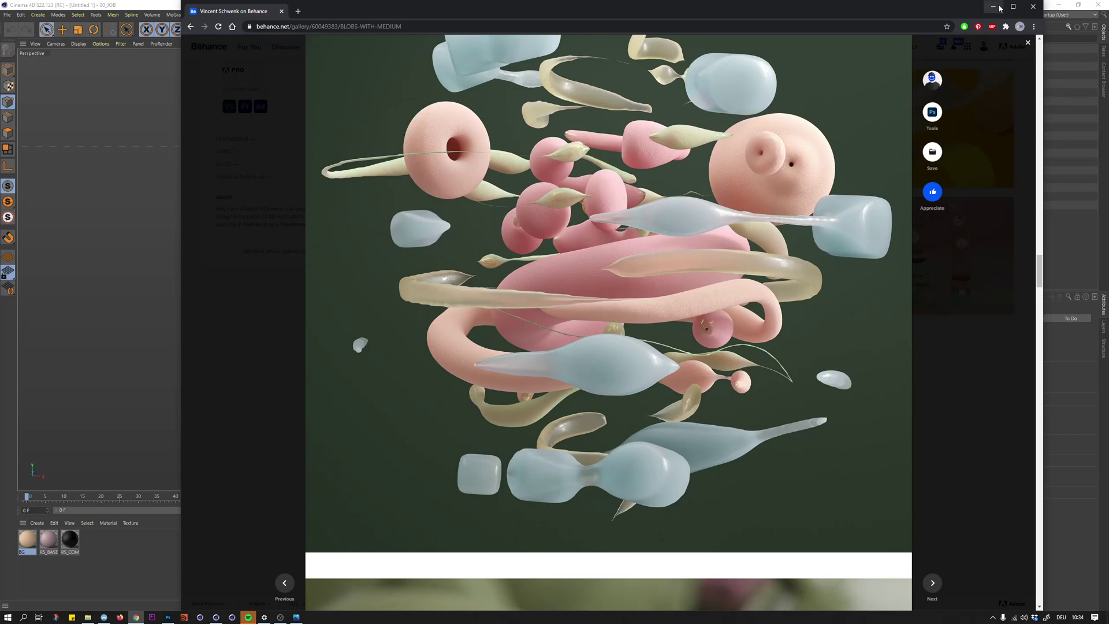
left_click(994, 7)
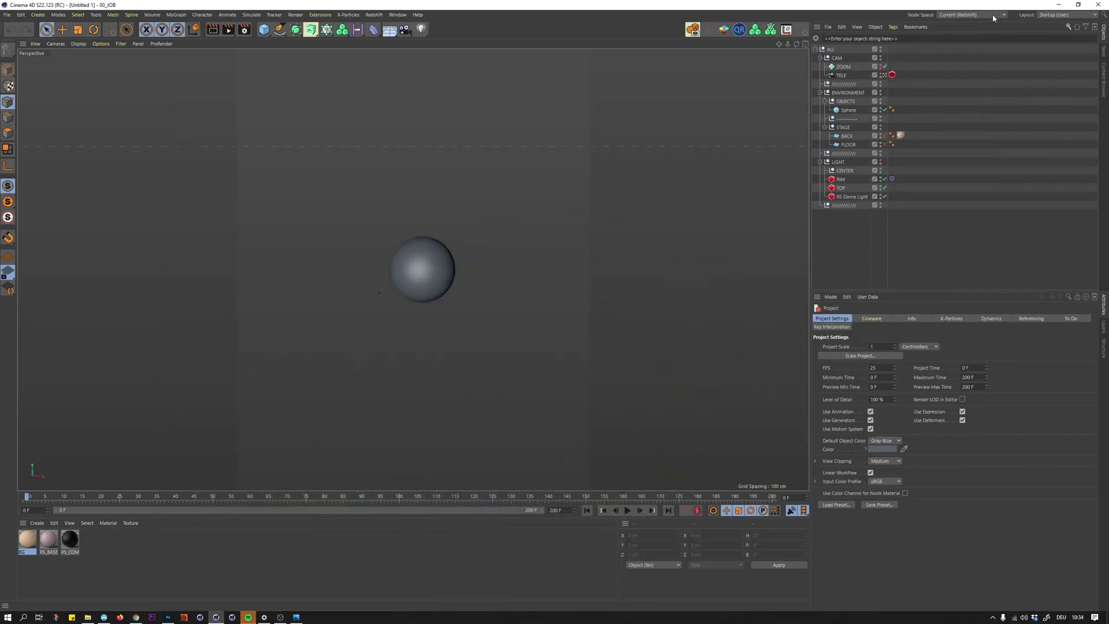
- Switch to the Photos viewer, browse the reference renders such as the VR_FAKE images, and close it
key("alt+Tab")
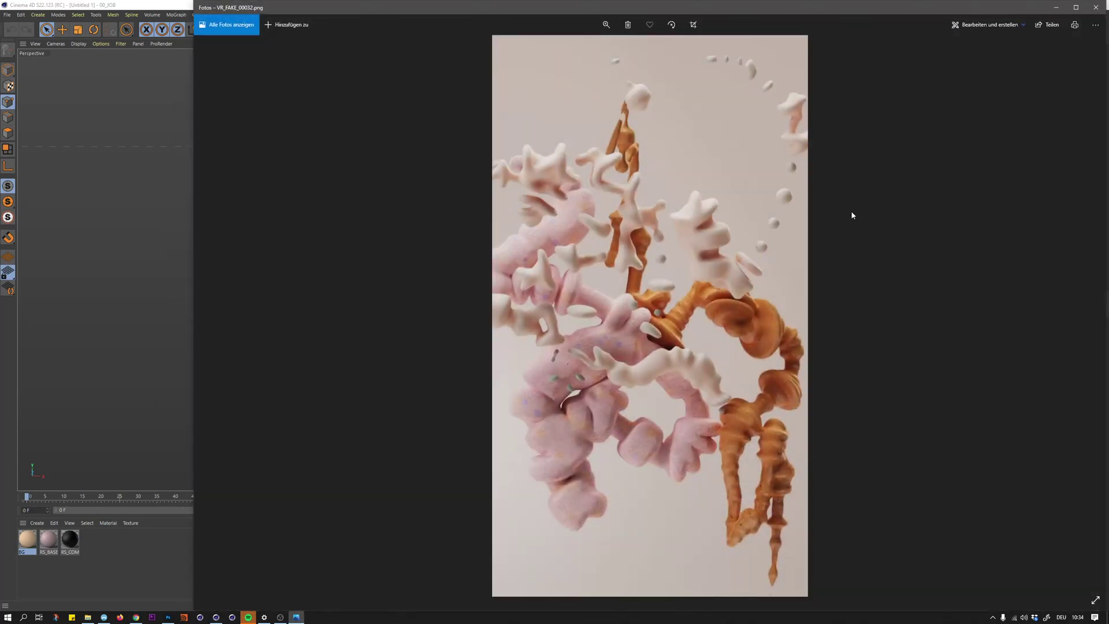
key("Left")
key("Left")
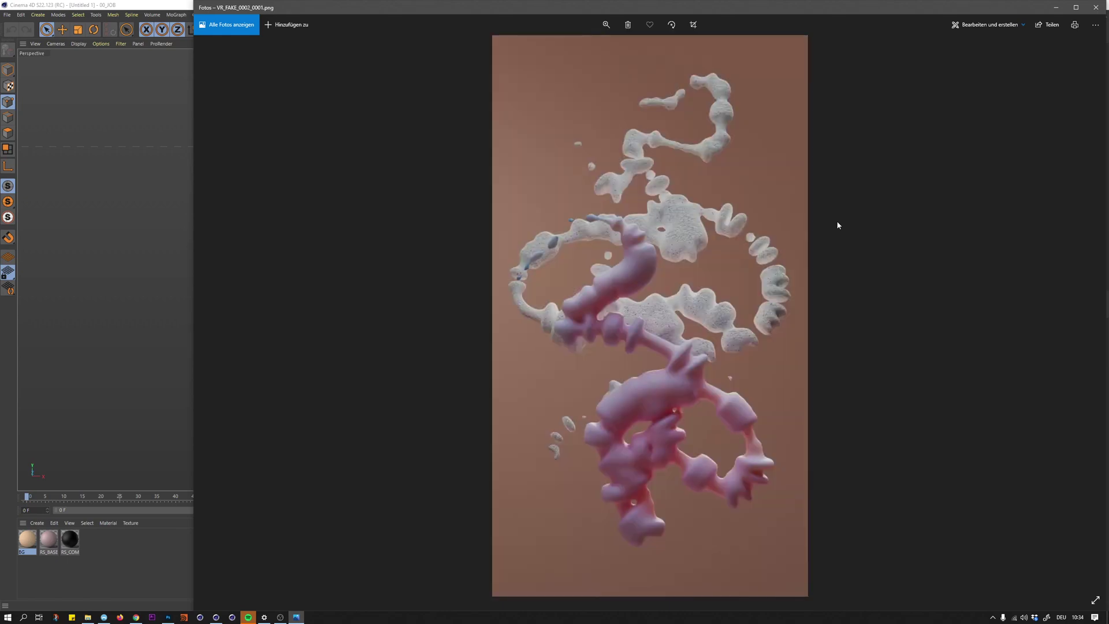
key("Left")
key("Left")
key("Left")
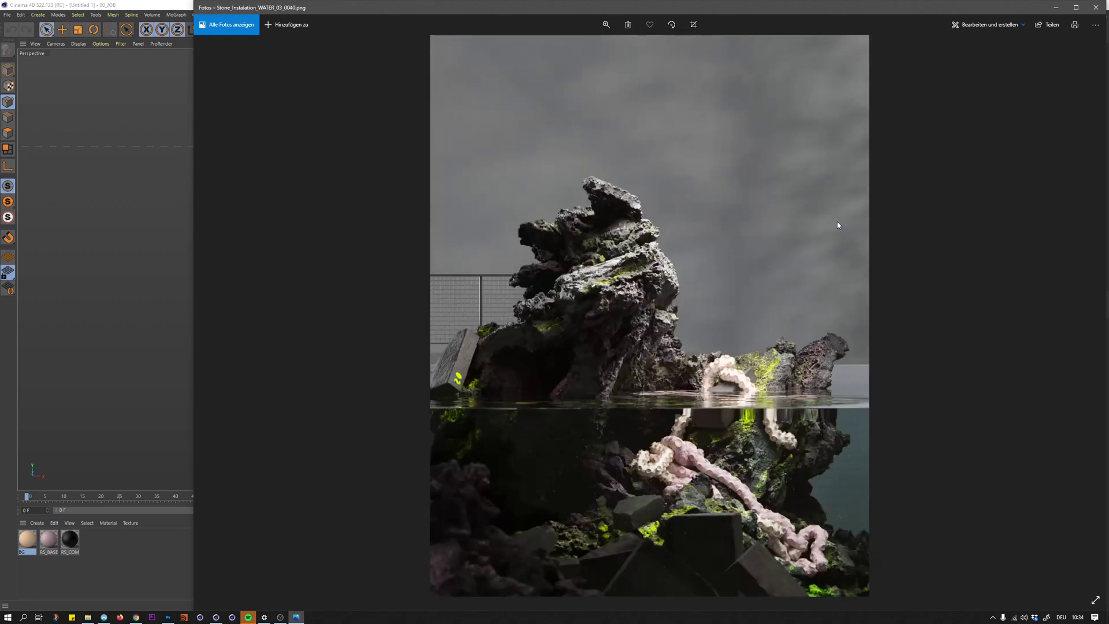
key("Right")
key("Right")
key("Right")
key("Right")
key("Right")
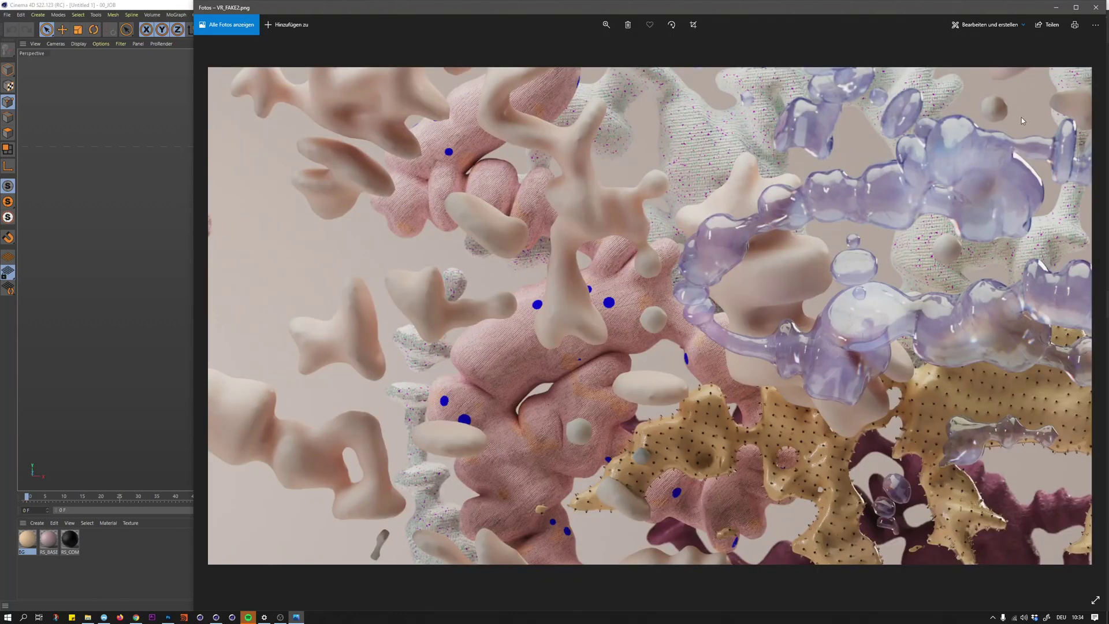
left_click(1096, 7)
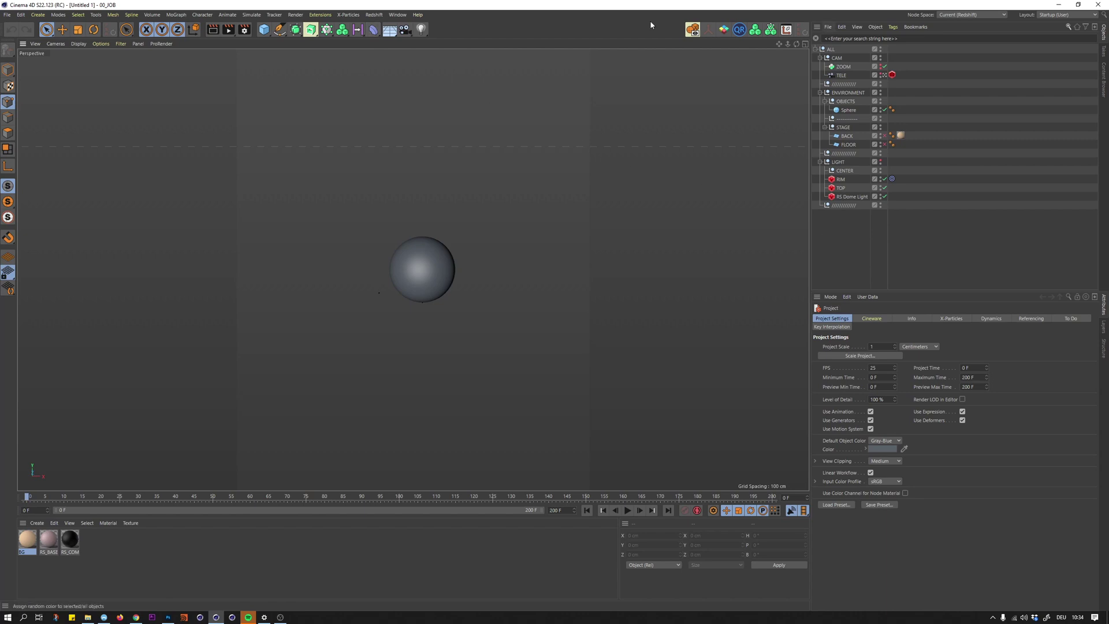
- Delete the sphere from the OBJECTS group
left_click(837, 110)
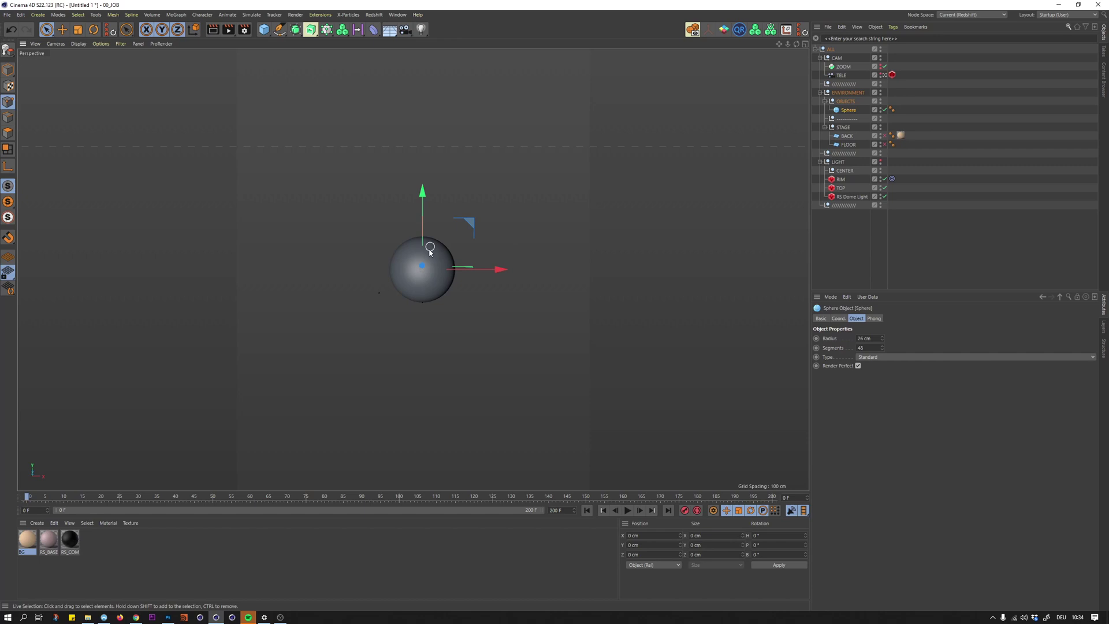
left_click(888, 212)
left_click(846, 110)
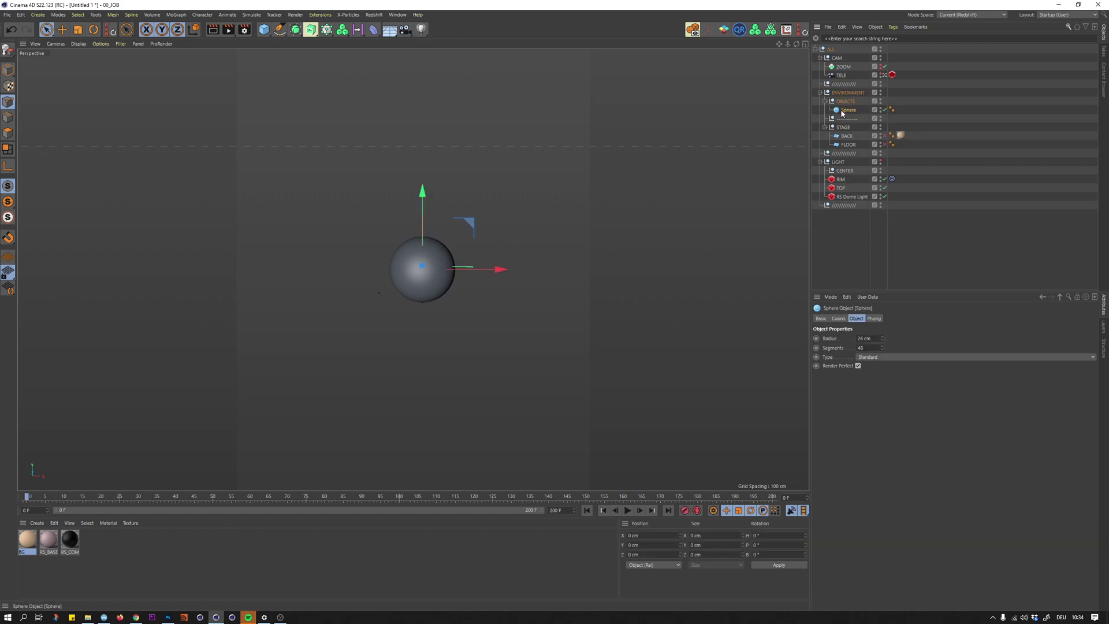
key("Delete")
- Draw a wavy Bezier spline about 217 cm wide with the Spline Pen and place it inside the OBJECTS group
left_click(282, 31)
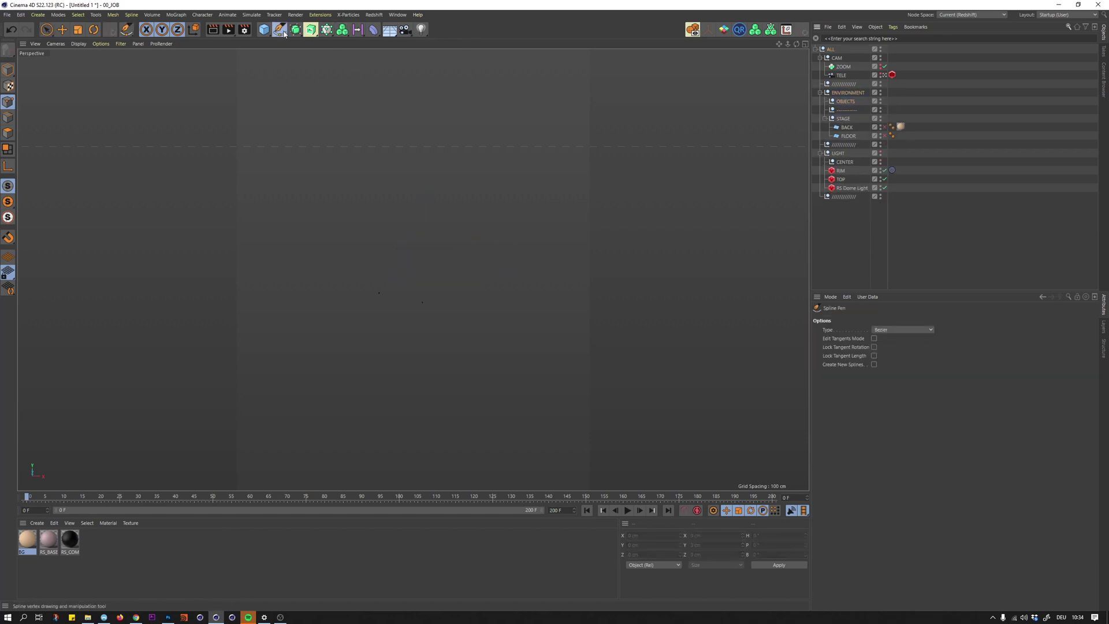
left_click(271, 232)
left_click(374, 196)
left_click(431, 278)
left_click(485, 224)
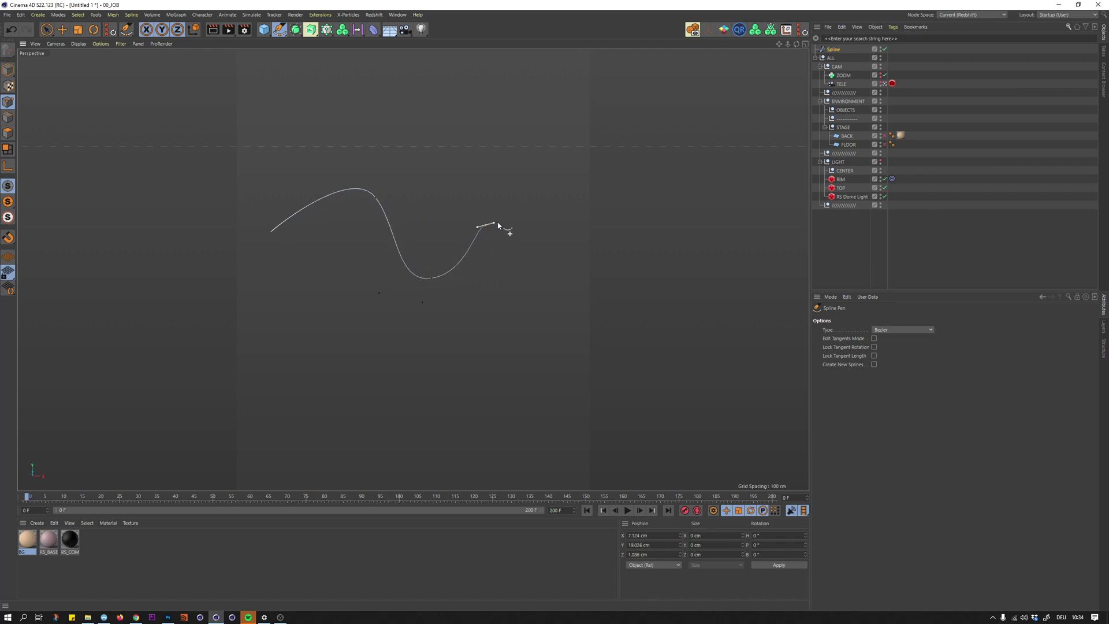
left_click_drag(498, 225, 510, 221)
left_click_drag(826, 48, 844, 111)
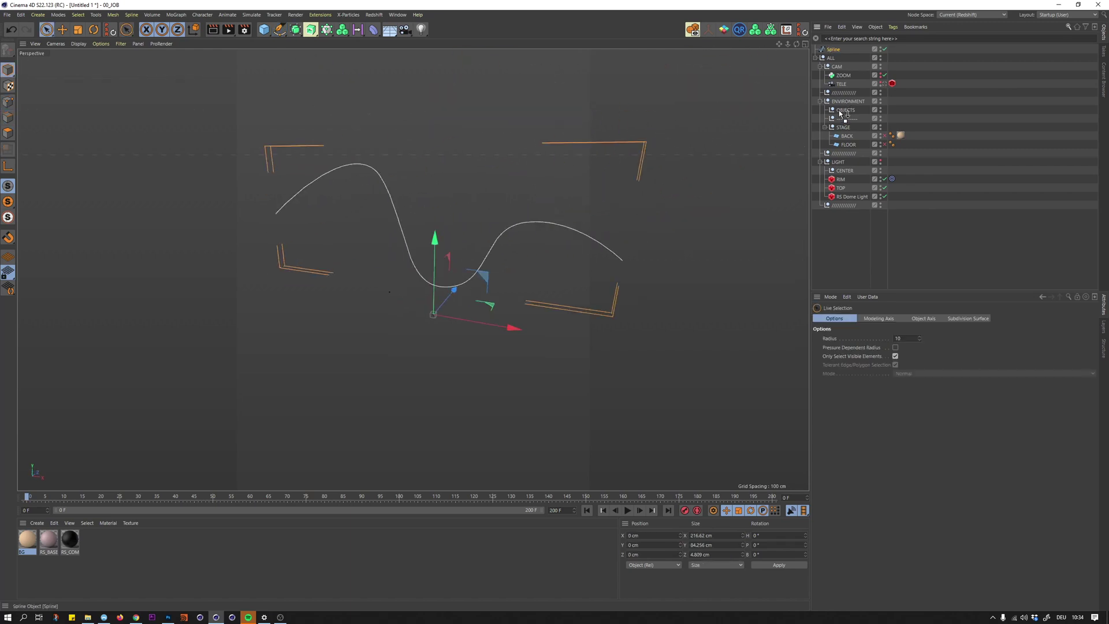
- Add a Displacer deformer and make it a child of the spline
left_click_drag(448, 210, 411, 268, "alt")
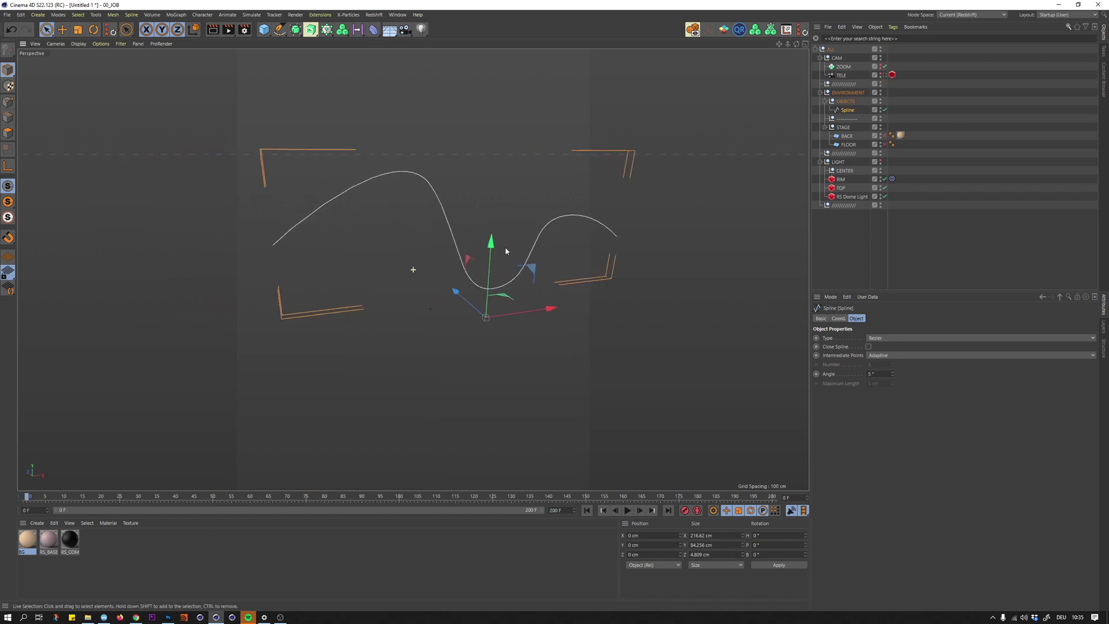
key("shift+c")
type("disp")
key("Return")
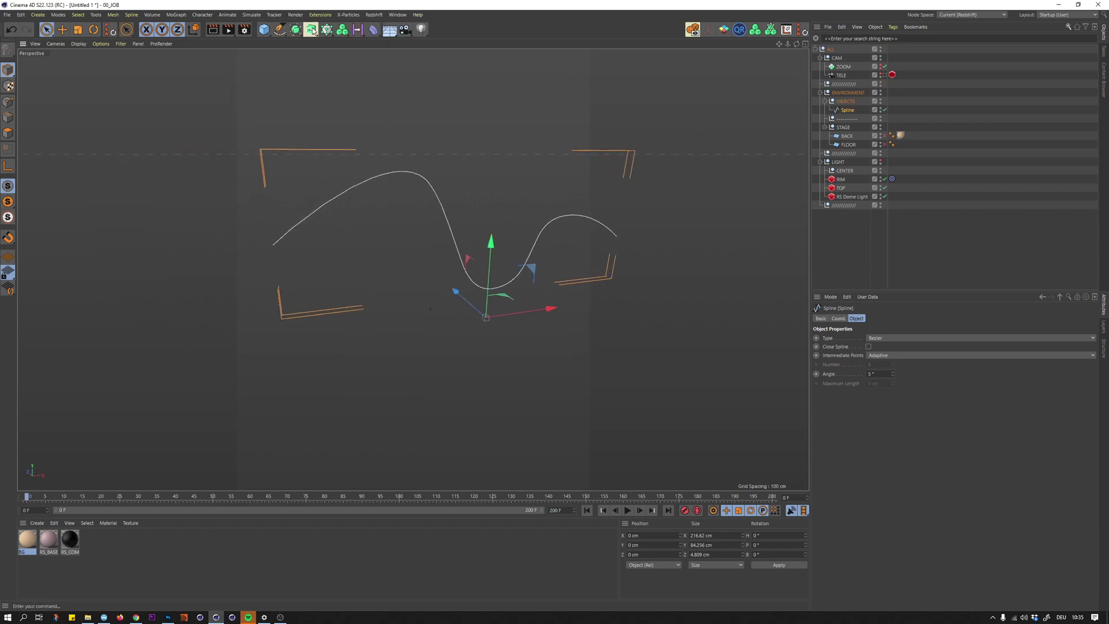
left_click_drag(837, 49, 845, 117)
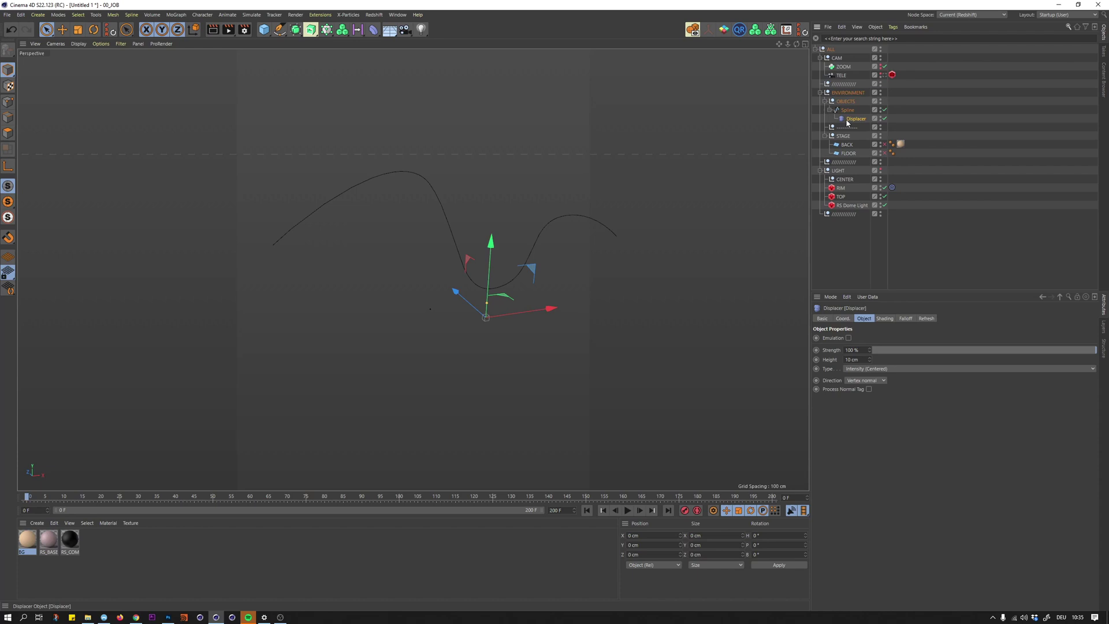
- Load a Noise shader into the Displacer and set the noise's global scale to 280 %
left_click(884, 318)
left_click(843, 347)
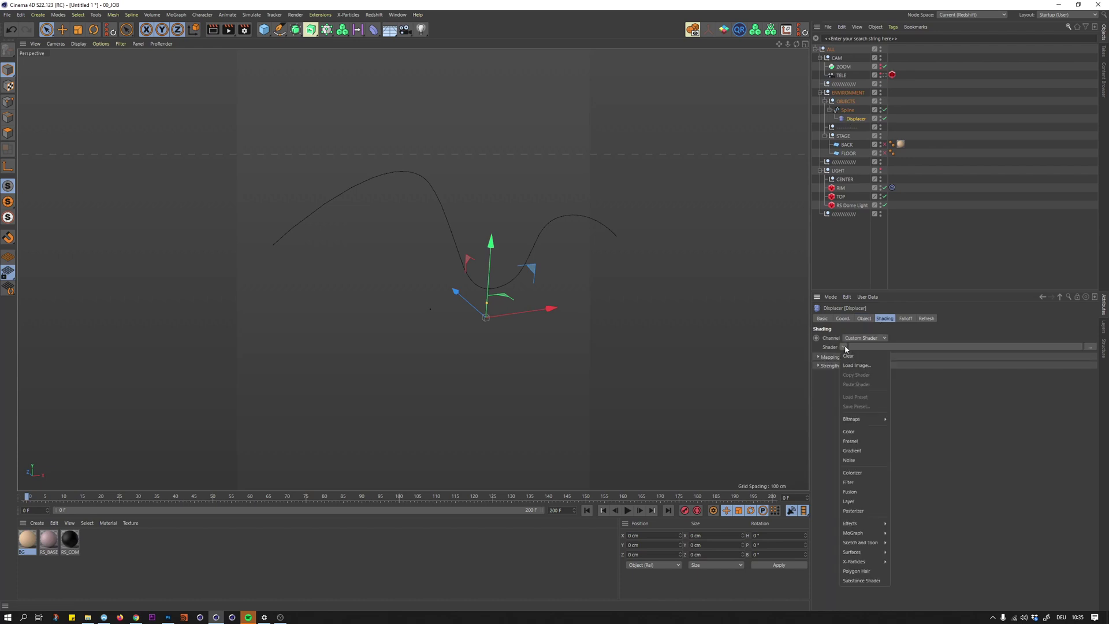
left_click(858, 461)
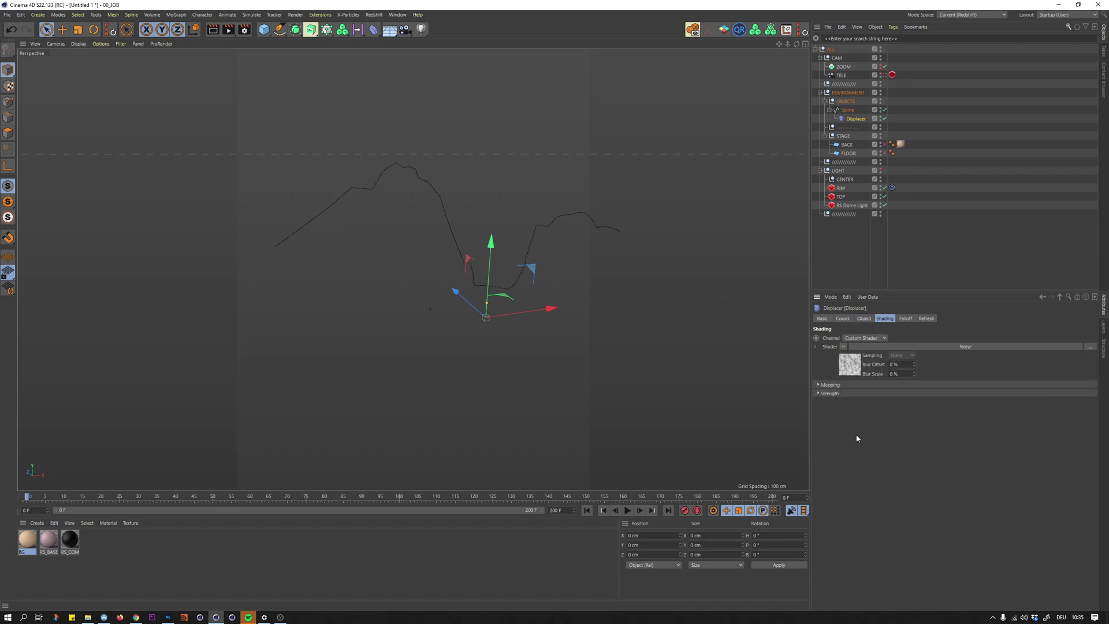
left_click(876, 347)
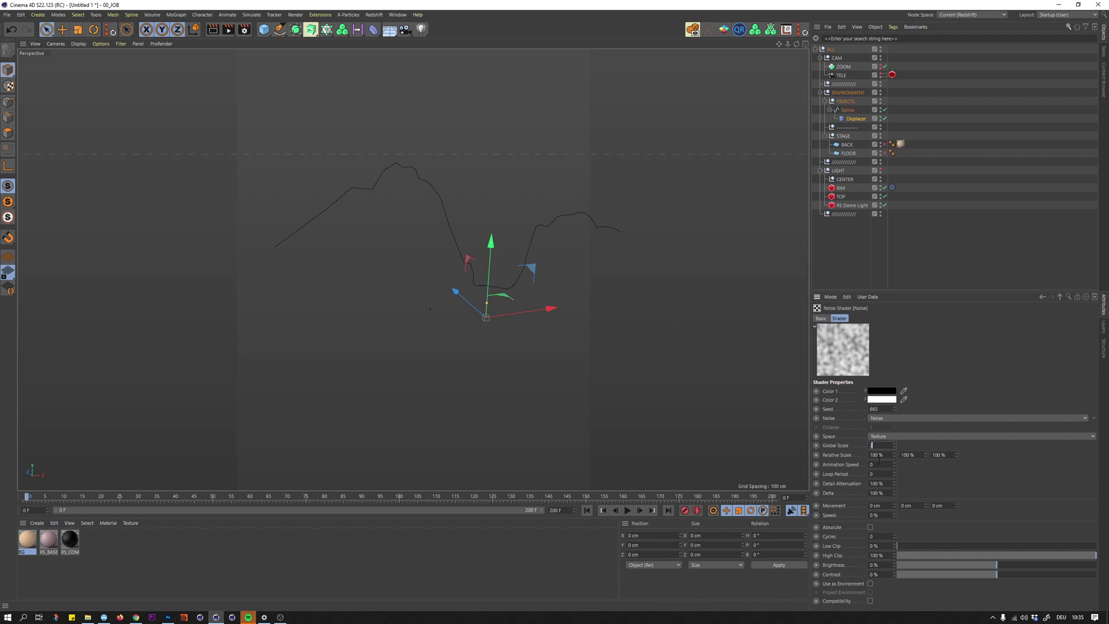
key("BackSpace")
key("Return")
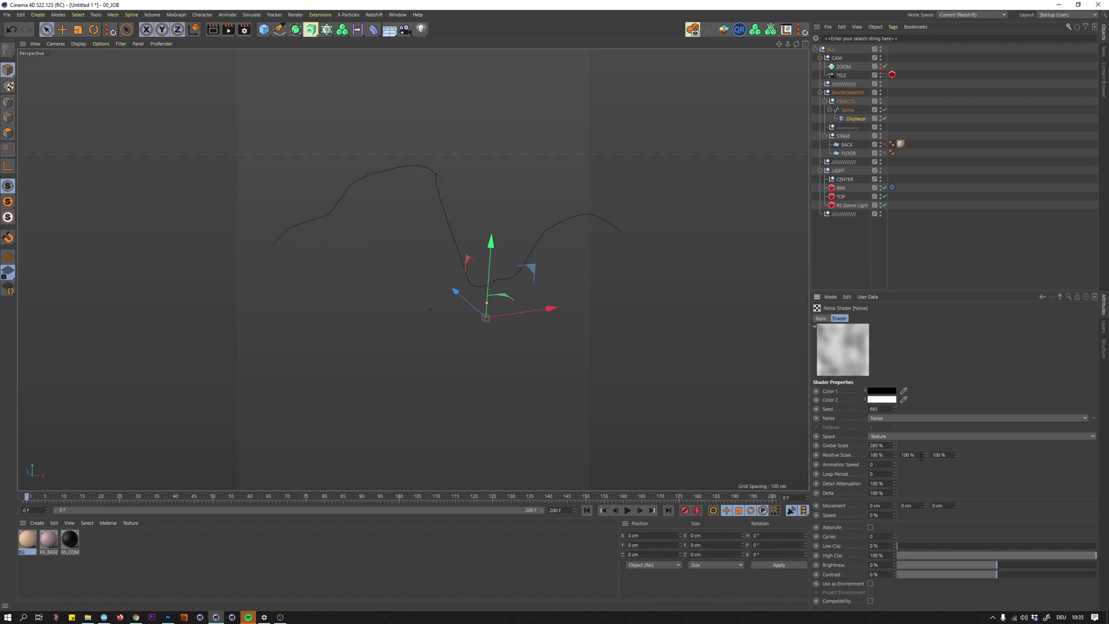
- Set the Displacer's height to 50 cm
left_click_drag(526, 234, 608, 263, "alt")
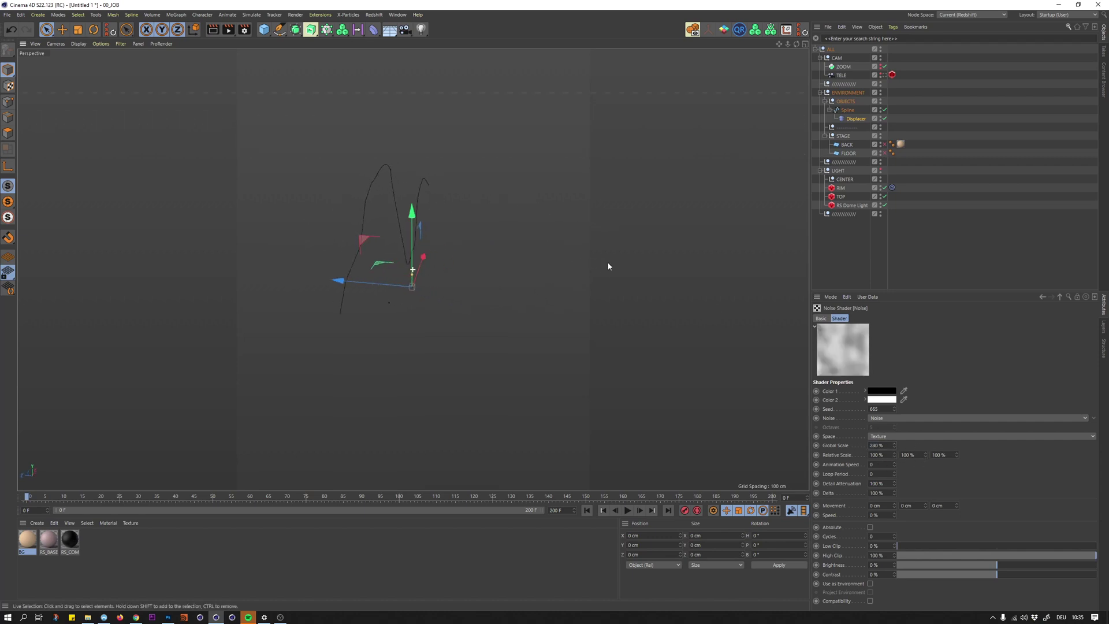
left_click(856, 118)
left_click(865, 319)
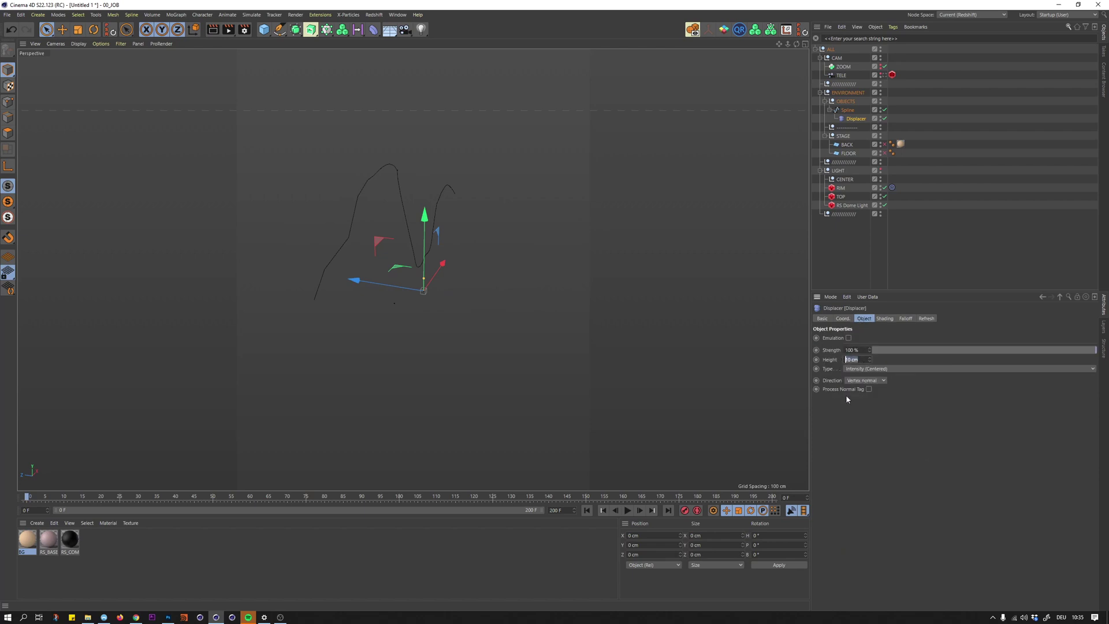
type("40")
key("Return")
type("50")
key("Return")
- Change the Displacer's displacement type to RGB (XYZ World) and check the spline's shape from several angles
left_click_drag(455, 178, 461, 211, "alt")
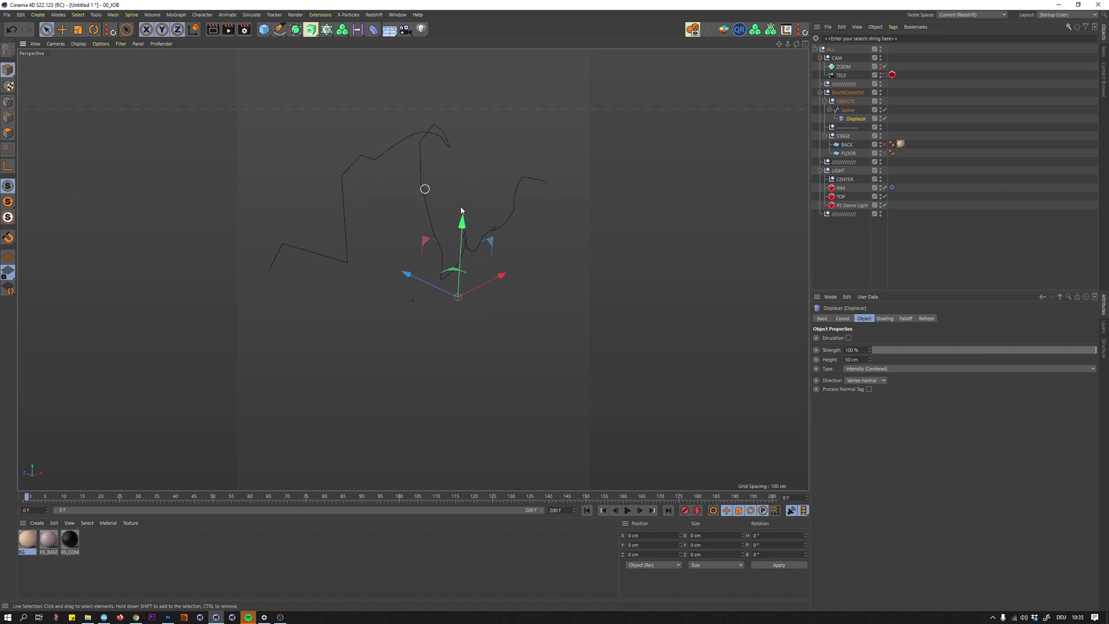
left_click_drag(565, 251, 532, 234, "alt")
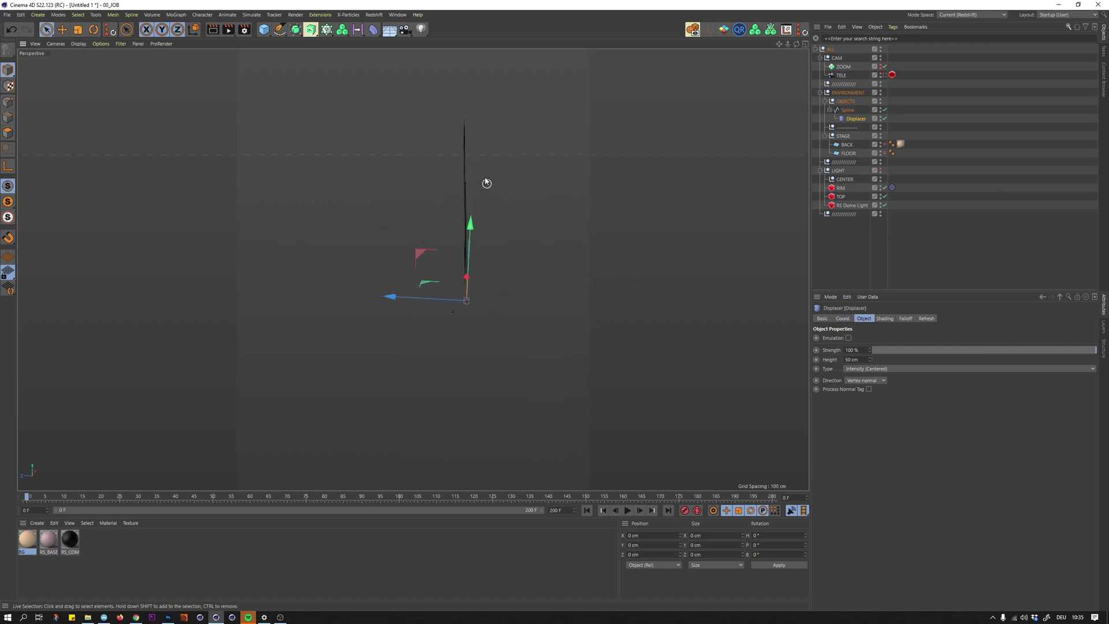
left_click(861, 368)
left_click(861, 397)
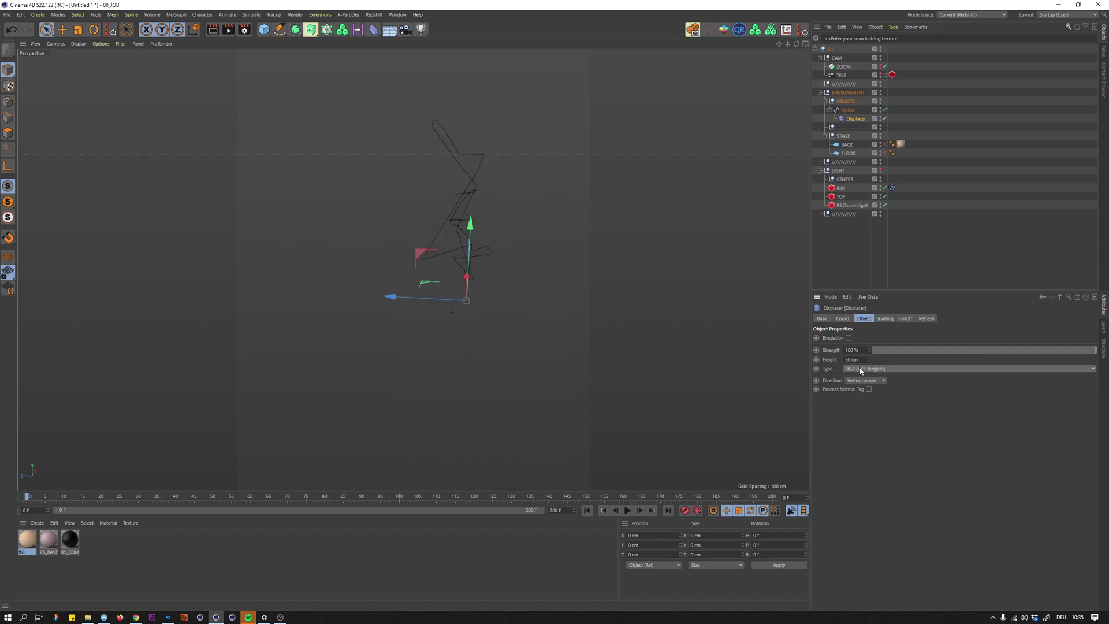
key("Down")
key("Down")
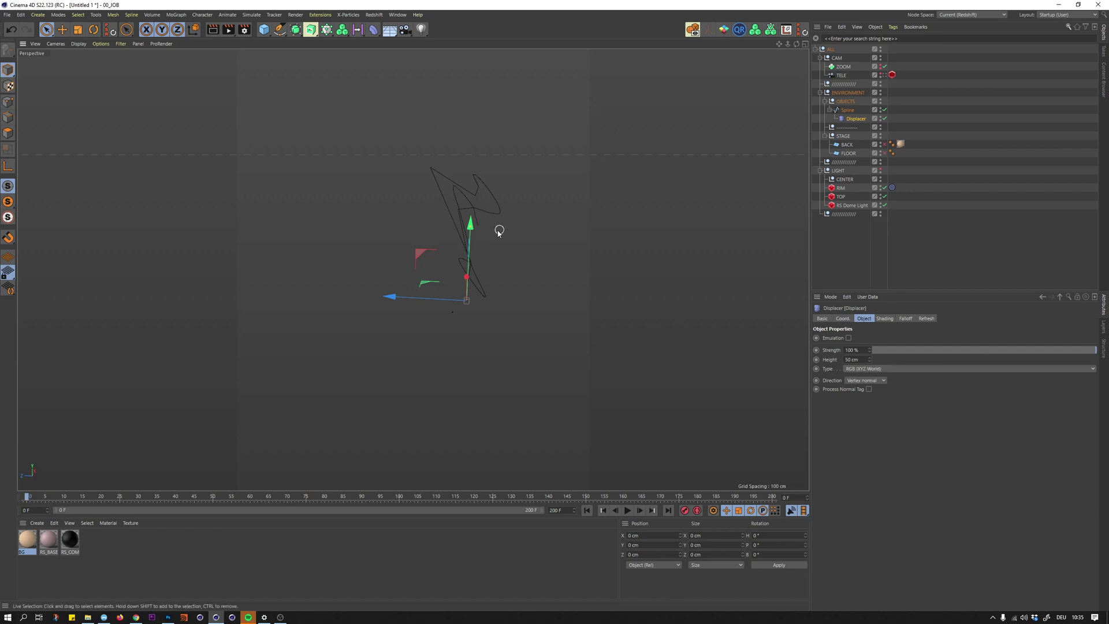
left_click_drag(497, 228, 306, 193, "alt")
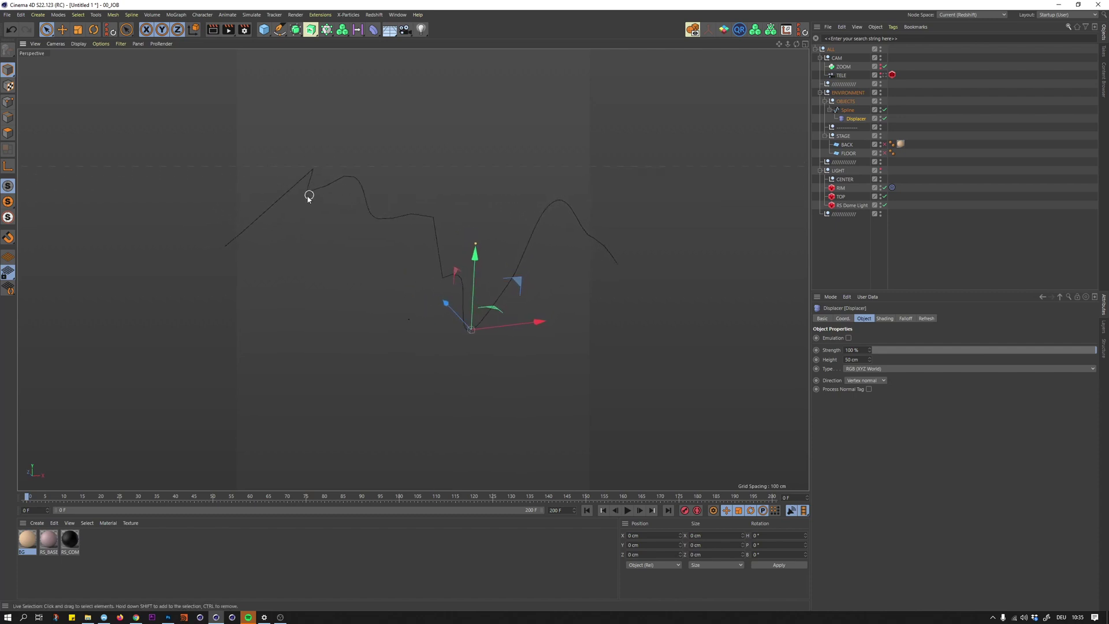
- Smooth the spline by using Adaptive intermediate points with an angle of 0°
left_click(846, 111)
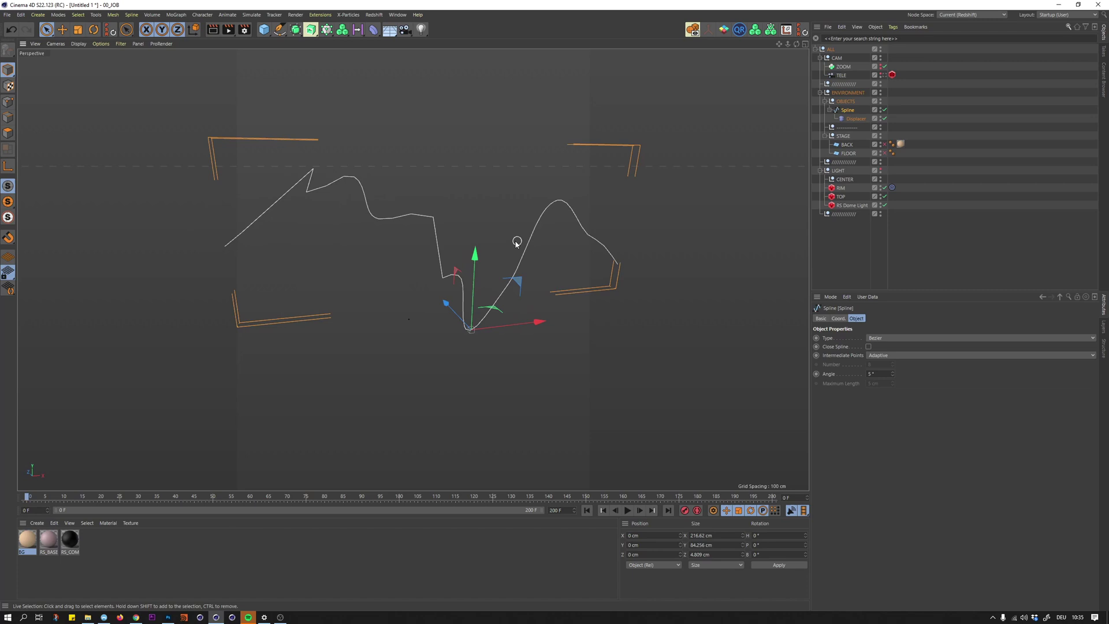
left_click(882, 374)
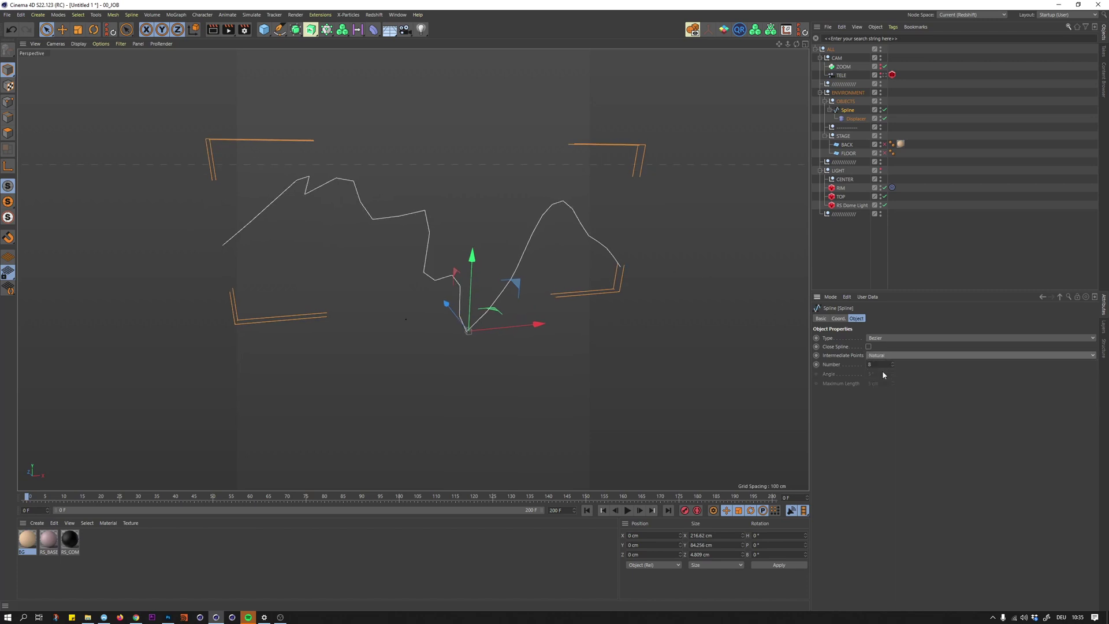
key("Down")
key("Down")
key("Down")
key("Down")
key("Down")
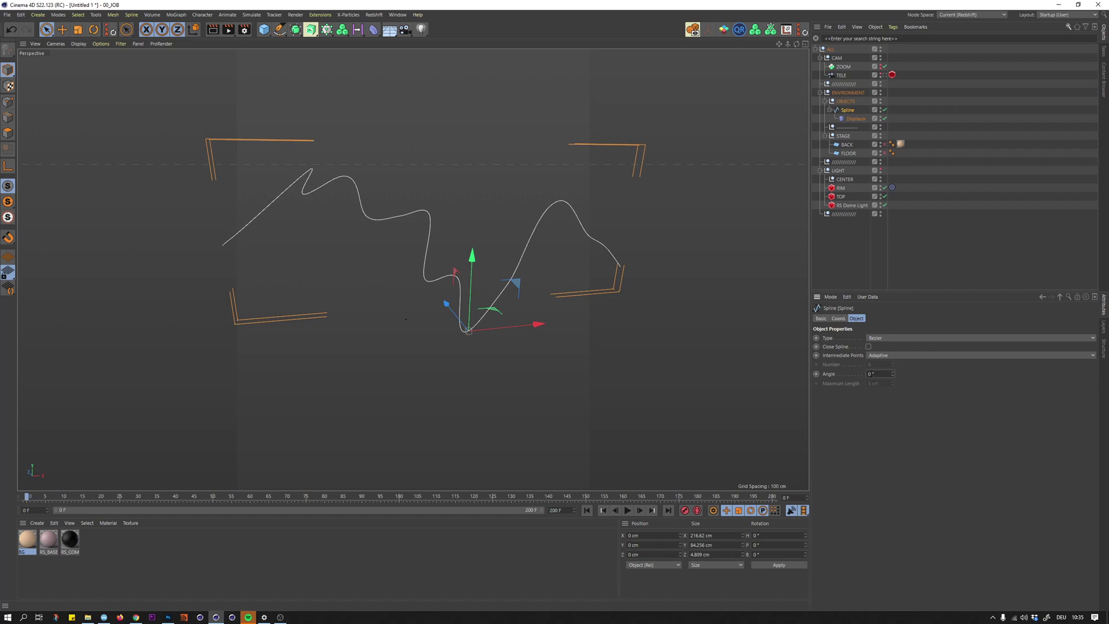
left_click_drag(600, 257, 590, 231, "alt")
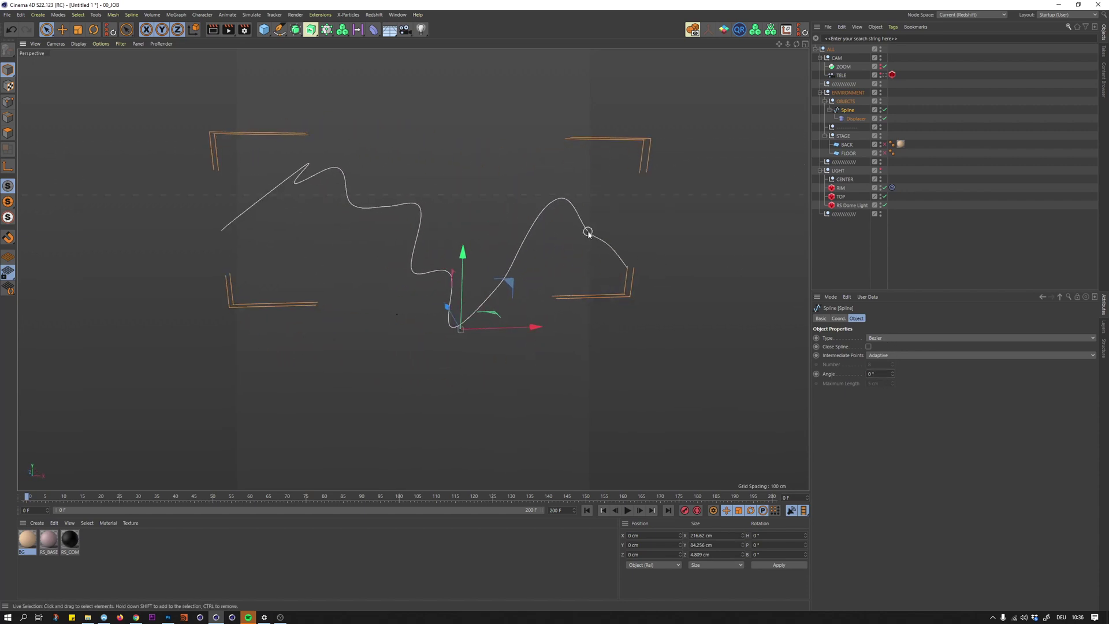
- Duplicate the spline's Displacer and set the copy's noise shader to a global scale of 400 %
left_click(853, 118)
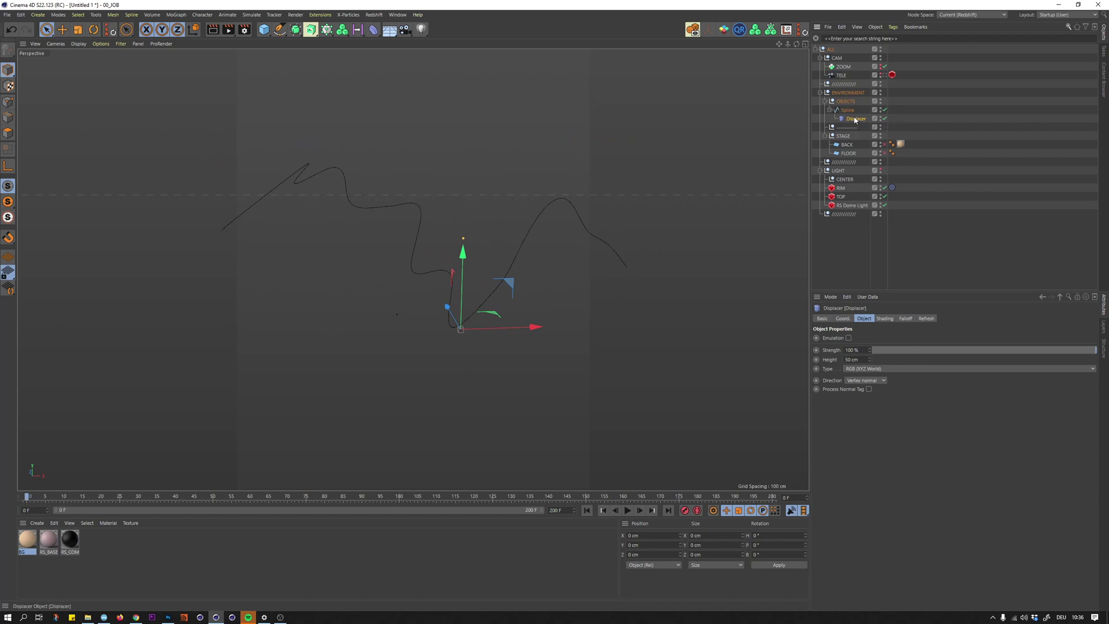
left_click_drag(852, 113, 854, 115, "ctrl")
left_click(884, 319)
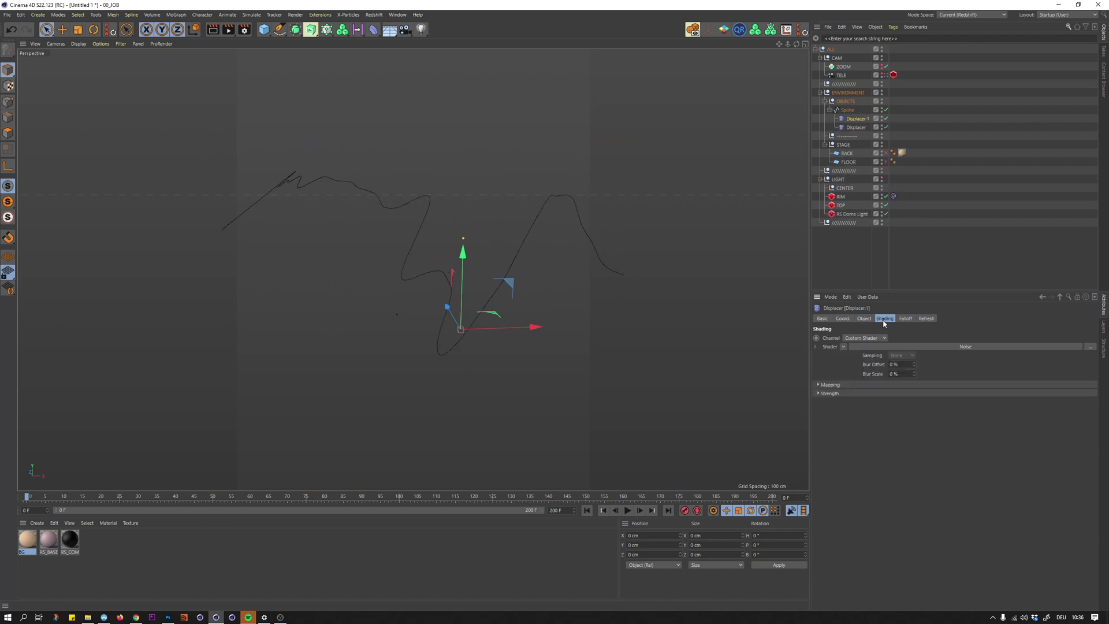
left_click(885, 346)
type("400")
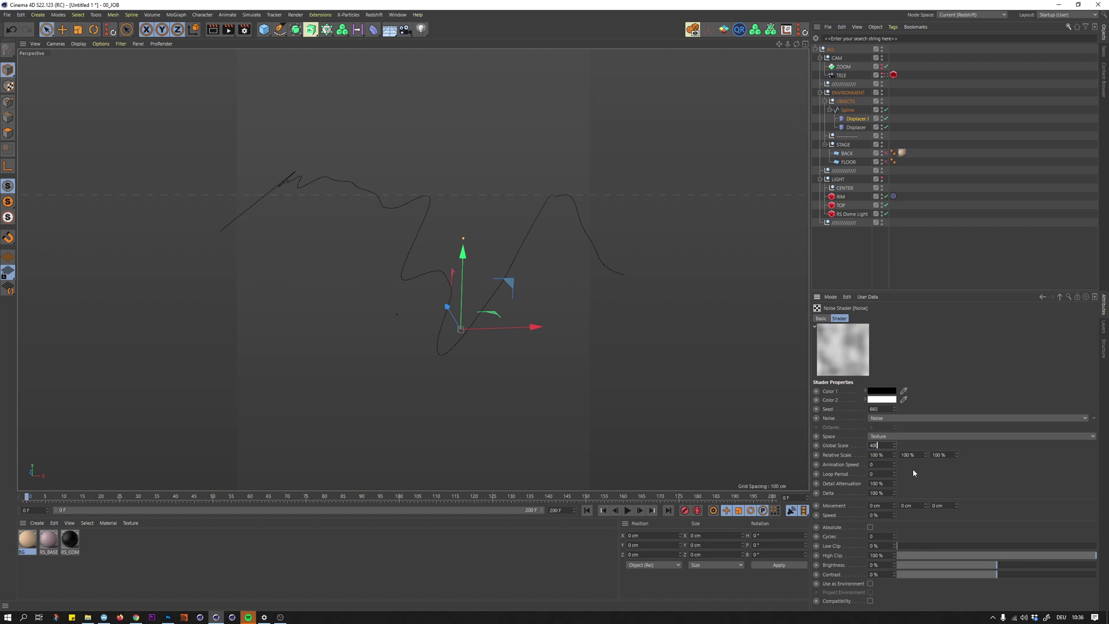
key("Return")
- Change the noise seed of the duplicated Displacer to 667
key("Up")
key("Up")
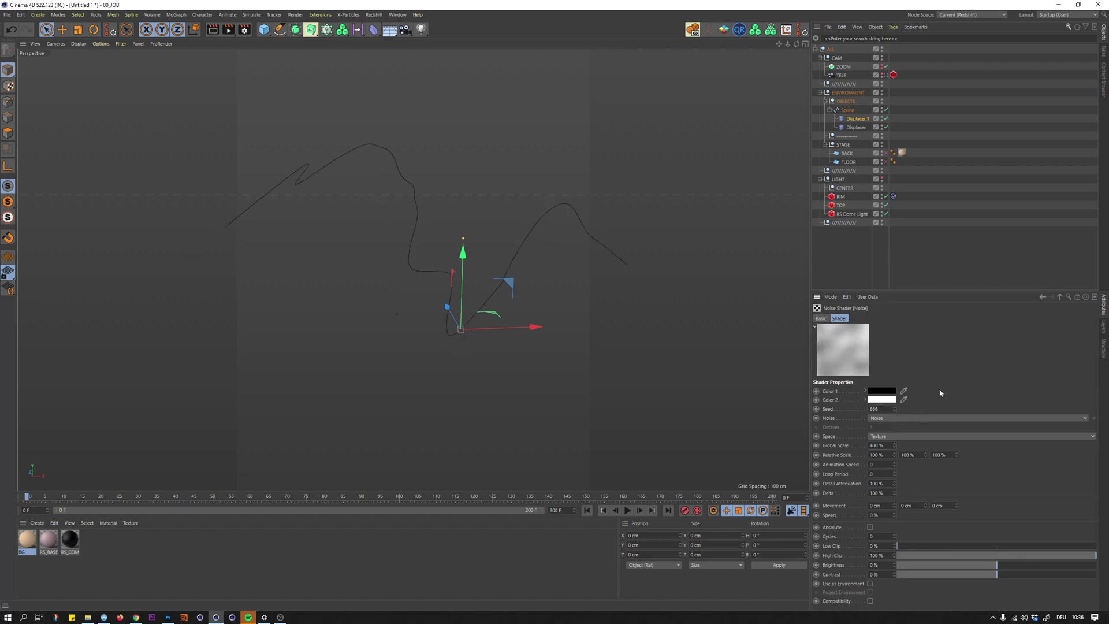
left_click_drag(446, 202, 471, 198, "alt")
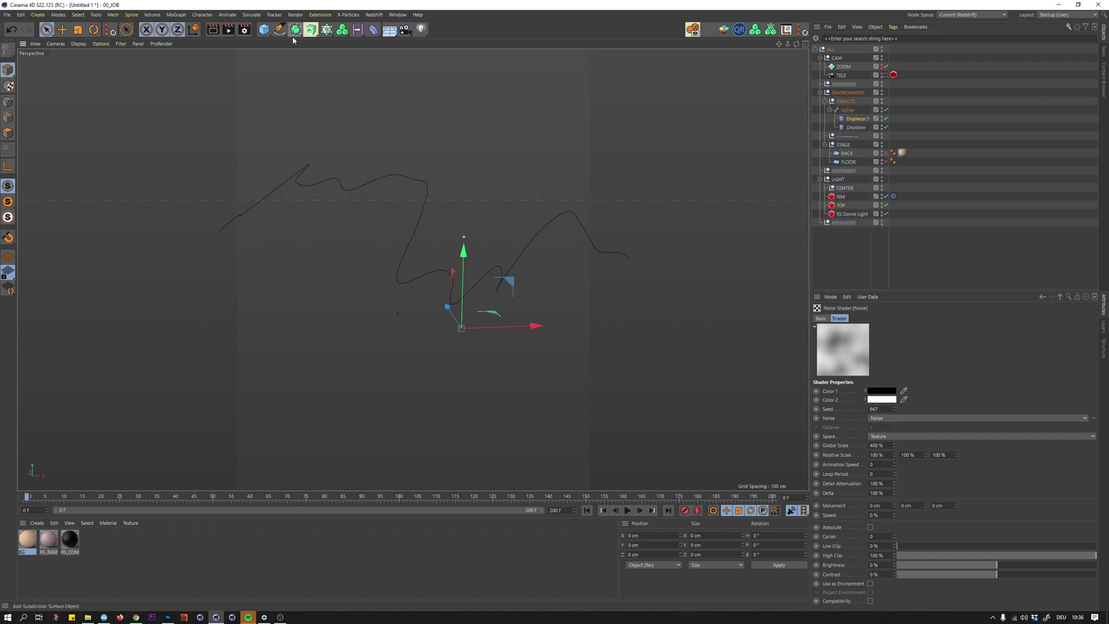
- Add a cylinder with a radius of 4 cm and a height of 1 cm
left_click_drag(280, 31, 435, 40)
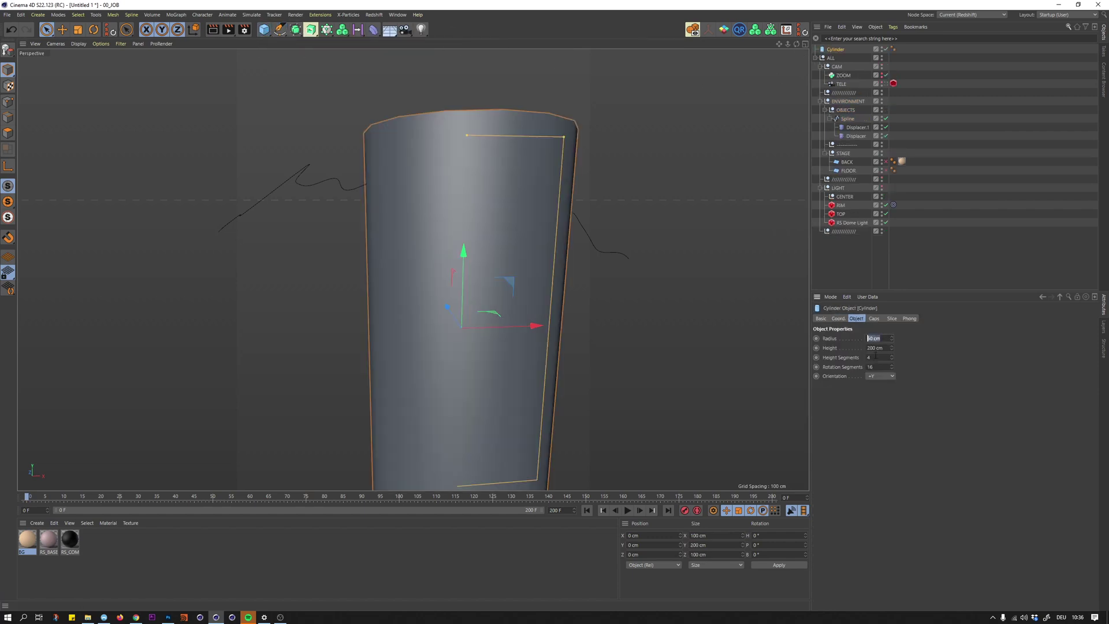
key("Tab")
type("1")
key("Return")
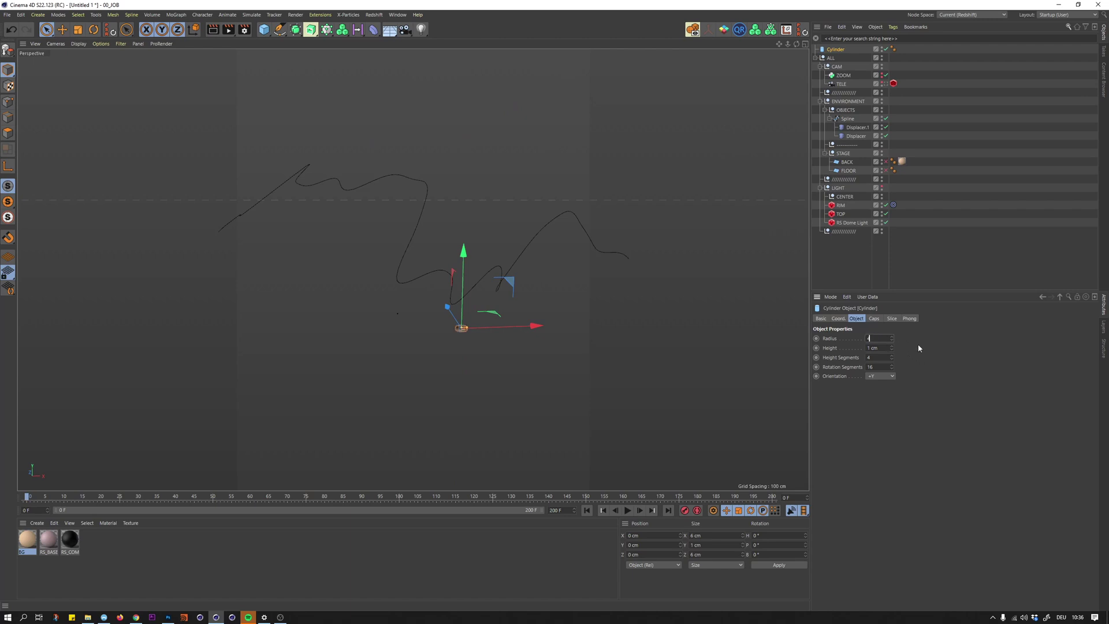
left_click(919, 114)
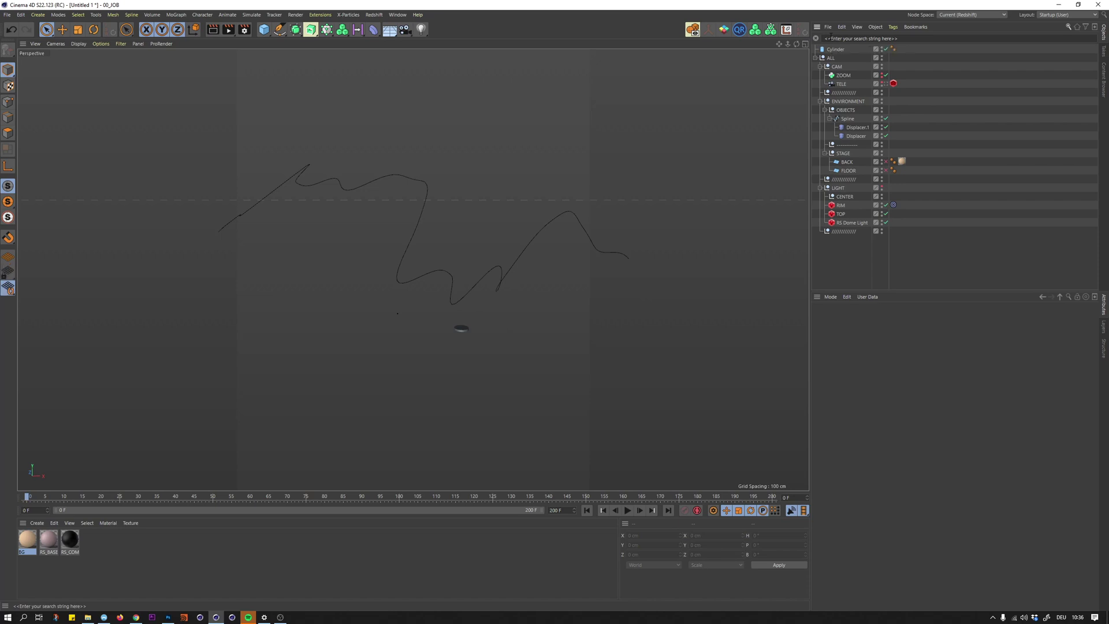
- Add a Cloner, make the cylinder its child and place the Cloner in the OBJECTS group above the spline
key("shift+c")
type("cloner")
key("Return")
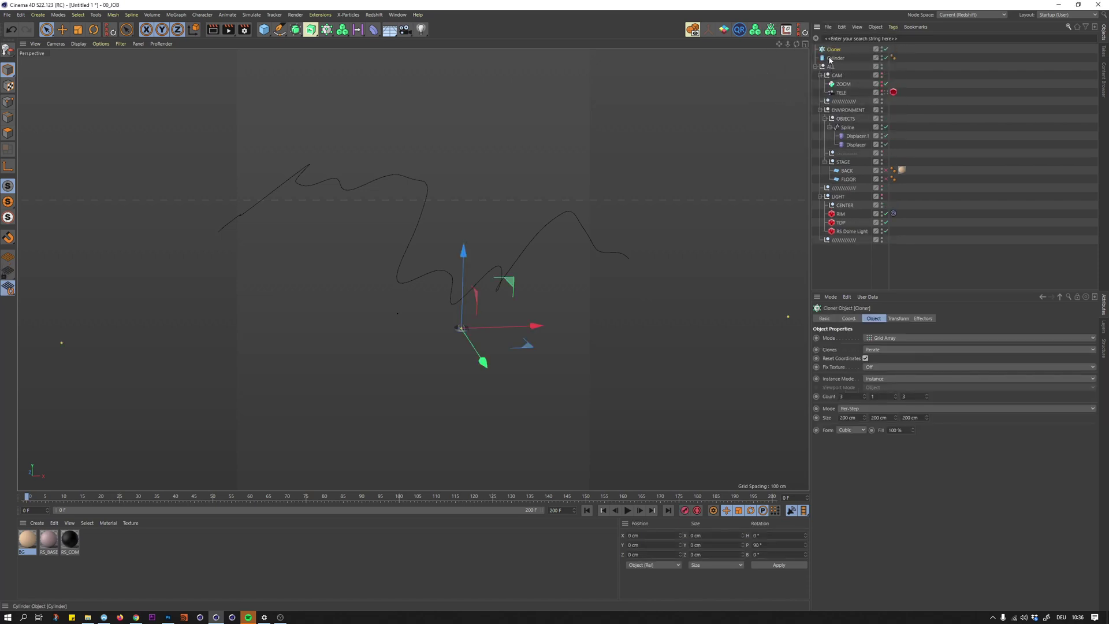
left_click_drag(836, 51, 835, 50)
left_click_drag(849, 126, 848, 124)
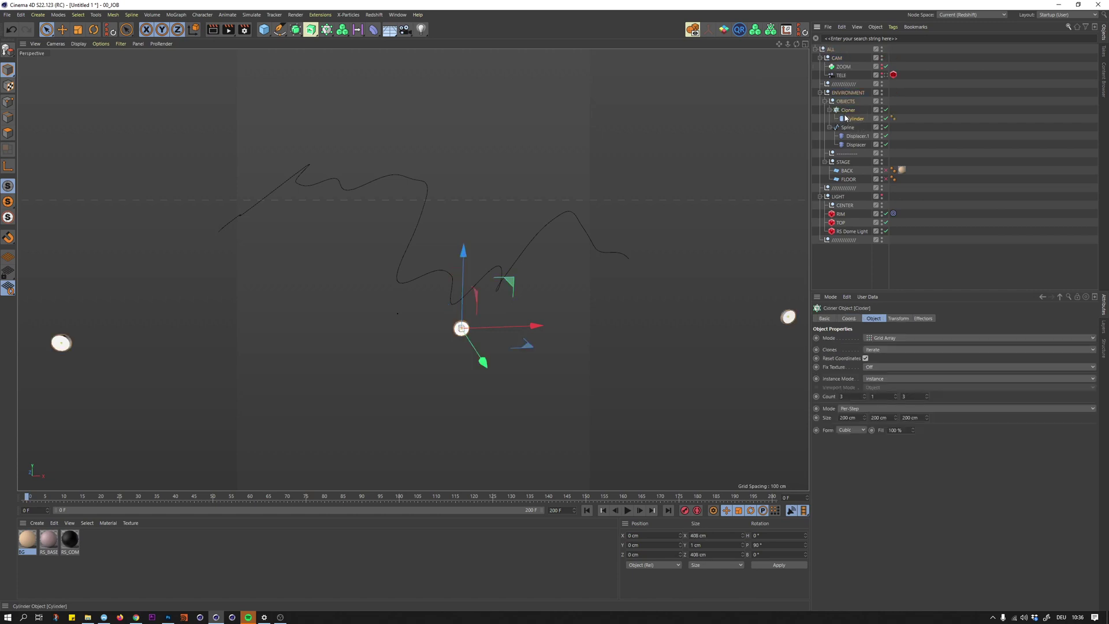
- Set the Cloner to Object mode and assign the spline as its source object
left_click(884, 338)
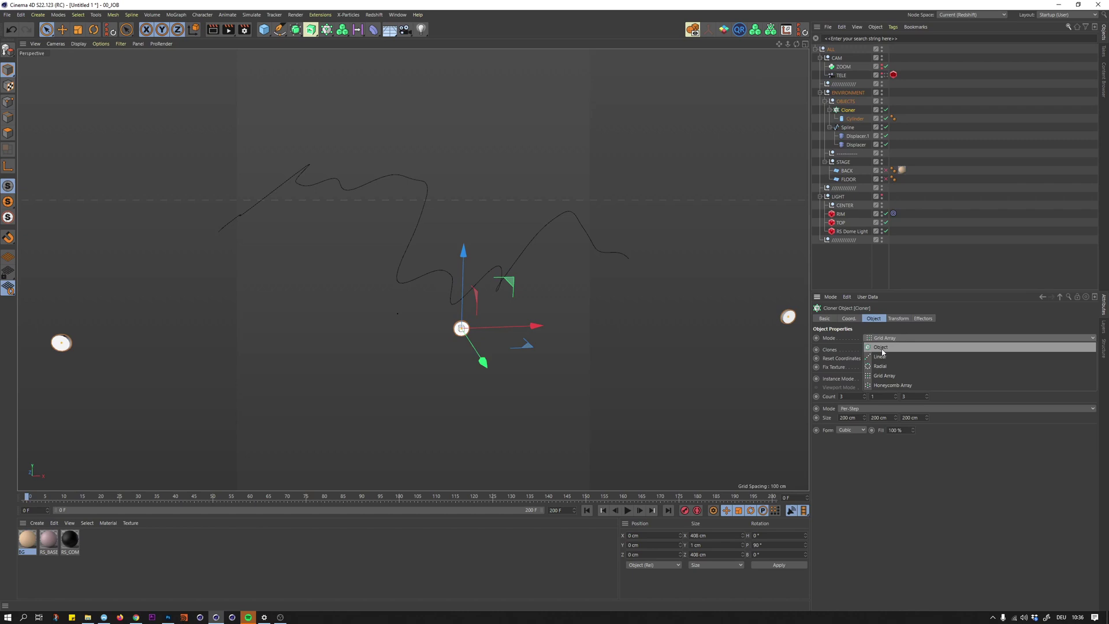
left_click(881, 347)
left_click_drag(840, 131, 876, 312)
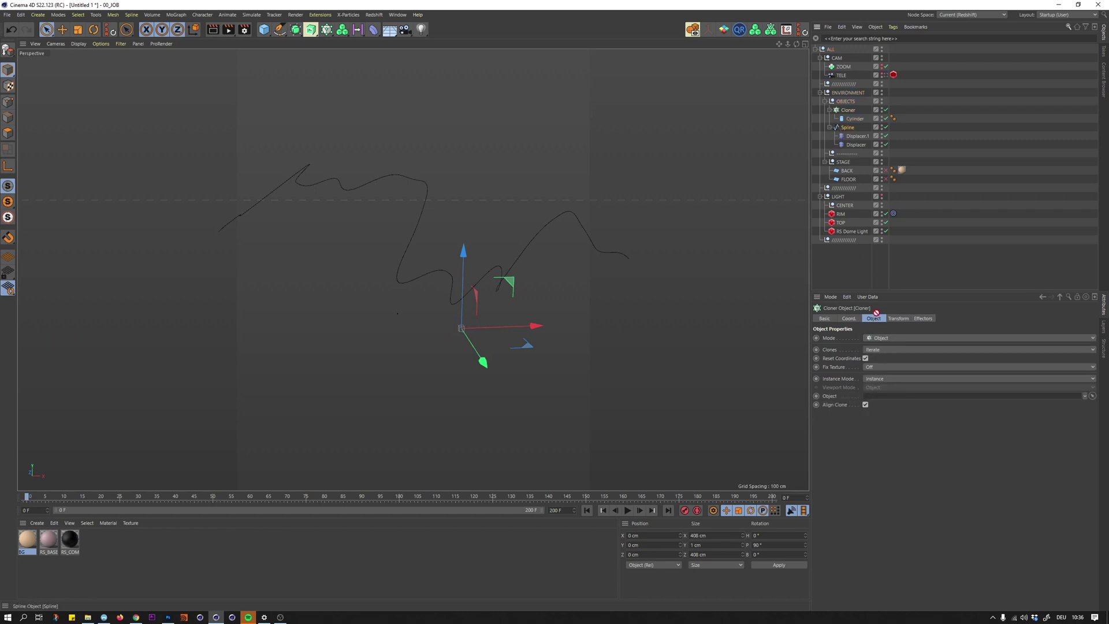
left_click_drag(870, 398, 870, 397)
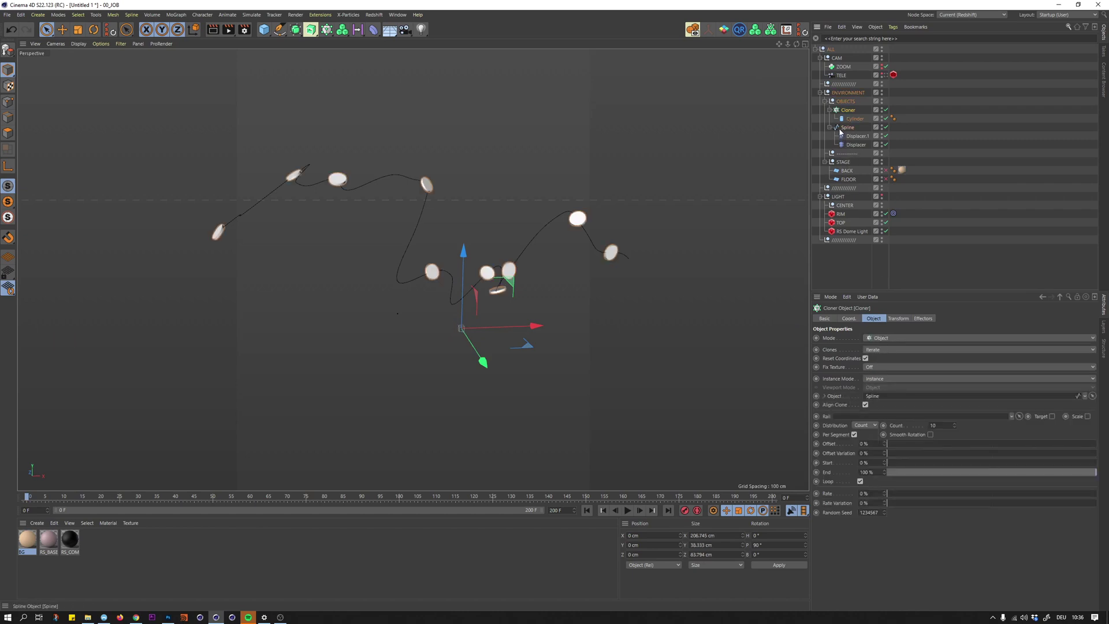
- Distribute the clones evenly along the spline with a count of 300
scroll(442, 250, "up", 3)
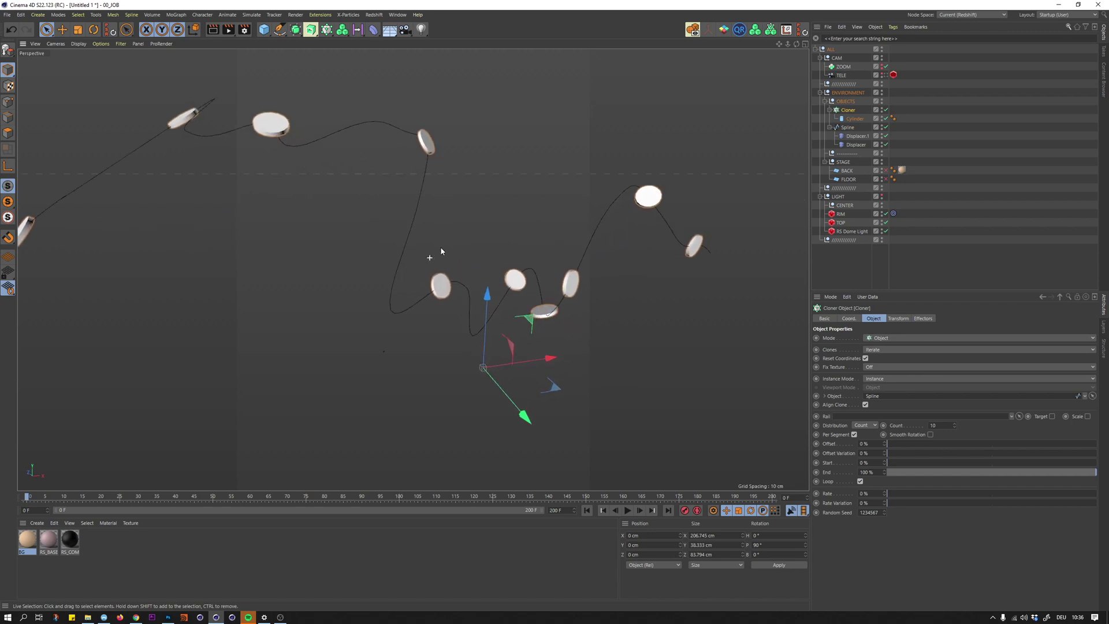
scroll(442, 250, "up", 2)
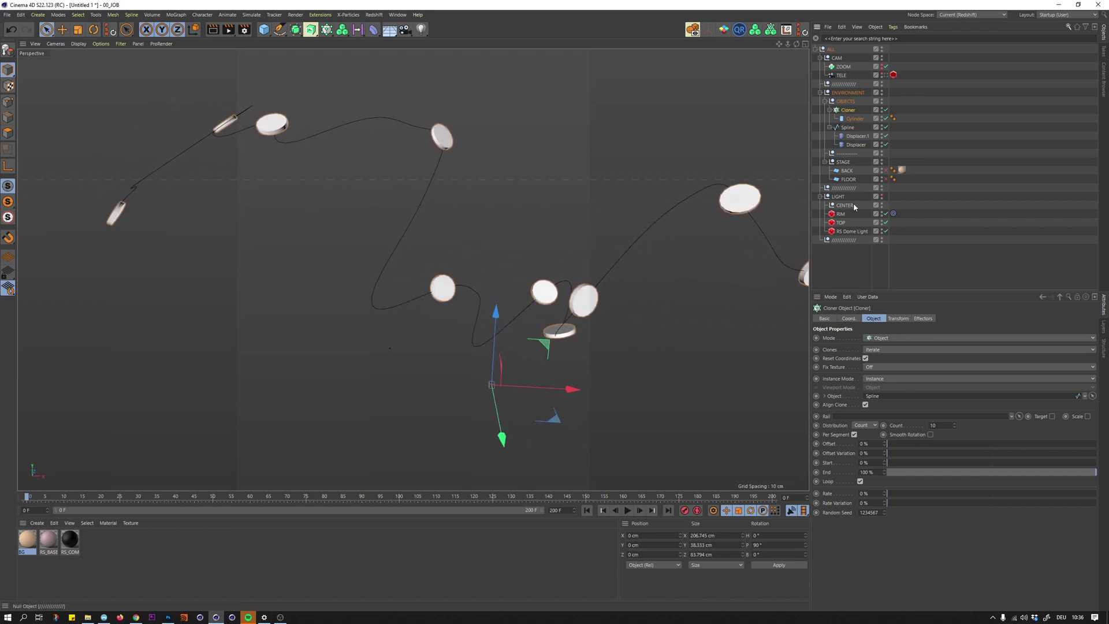
left_click(870, 425)
left_click(867, 454)
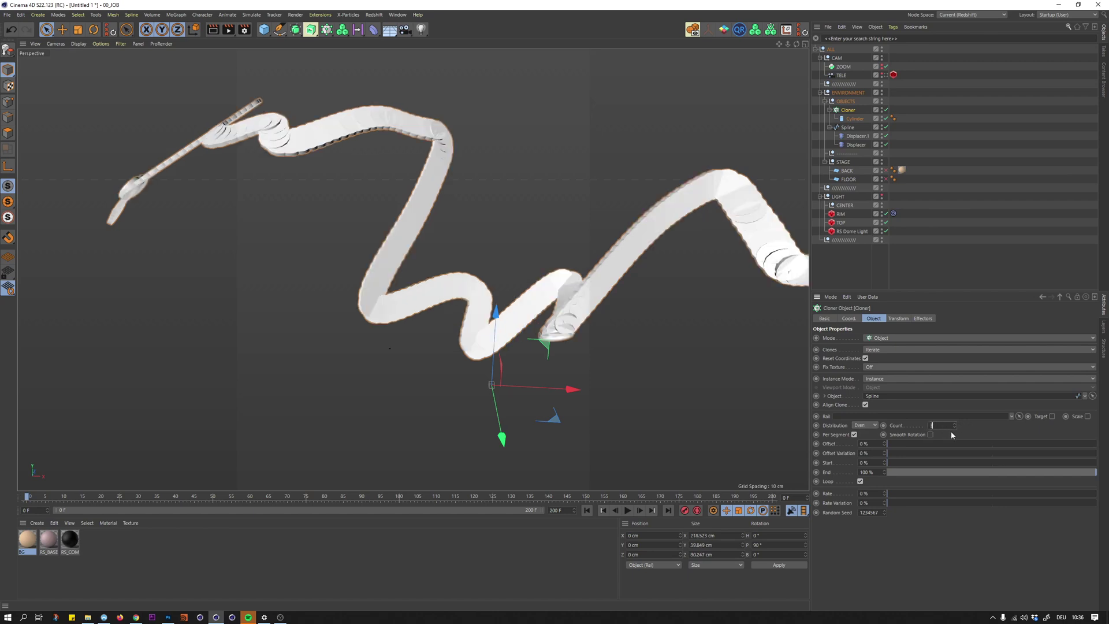
type("300")
key("Return")
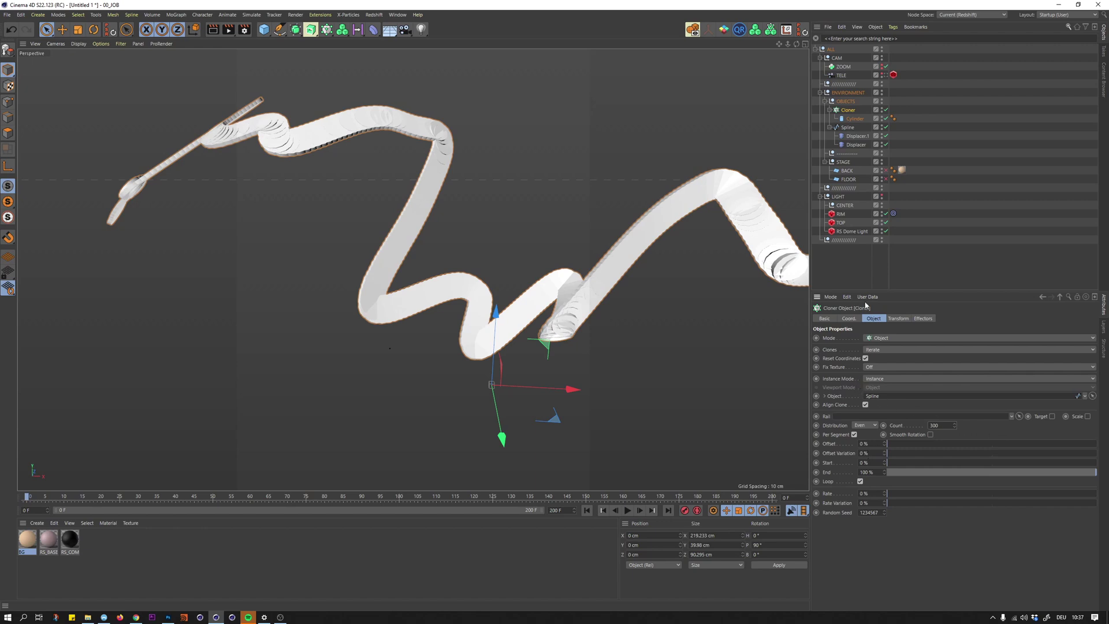
- Set the cylinder's orientation to +Z so the discs follow the spline's direction
left_click(855, 119)
left_click(876, 376)
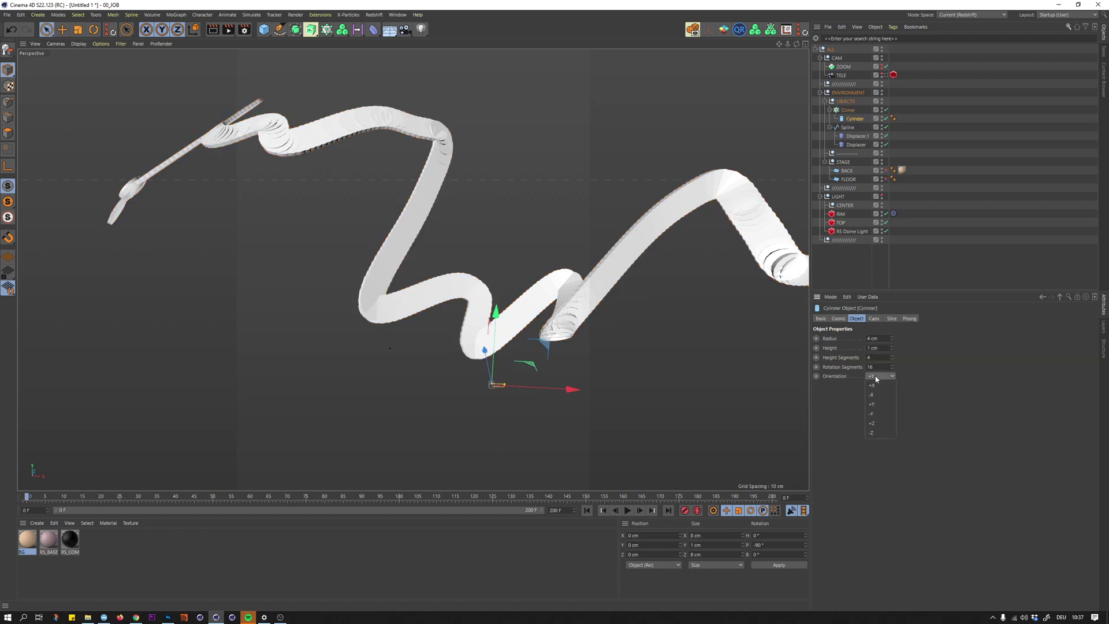
left_click(877, 378)
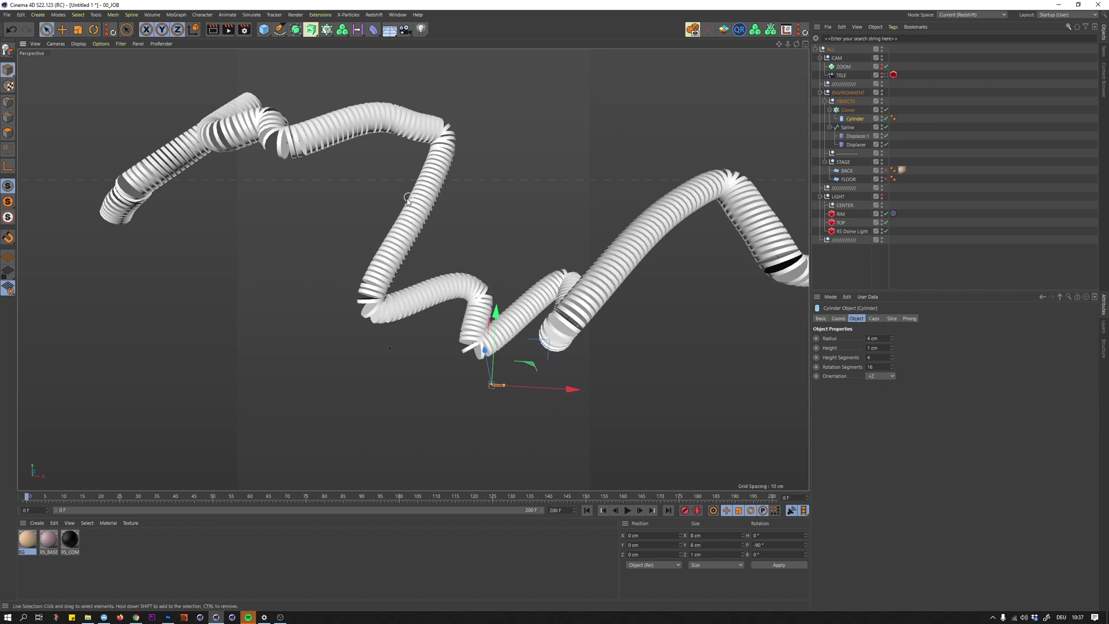
left_click_drag(406, 195, 409, 280, "alt")
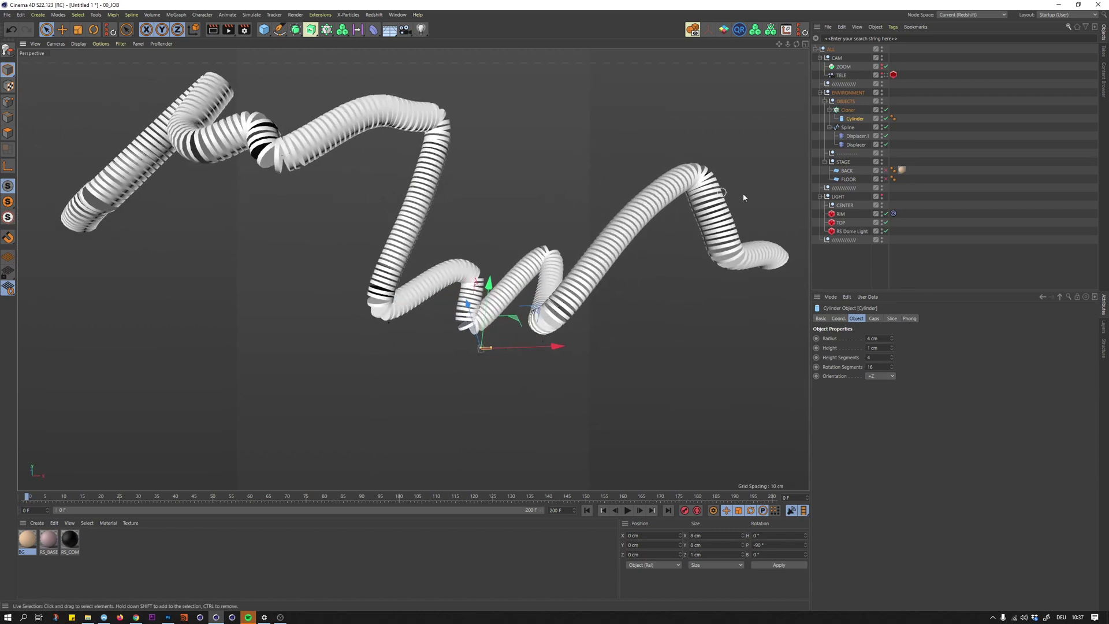
scroll(372, 142, "down", 2)
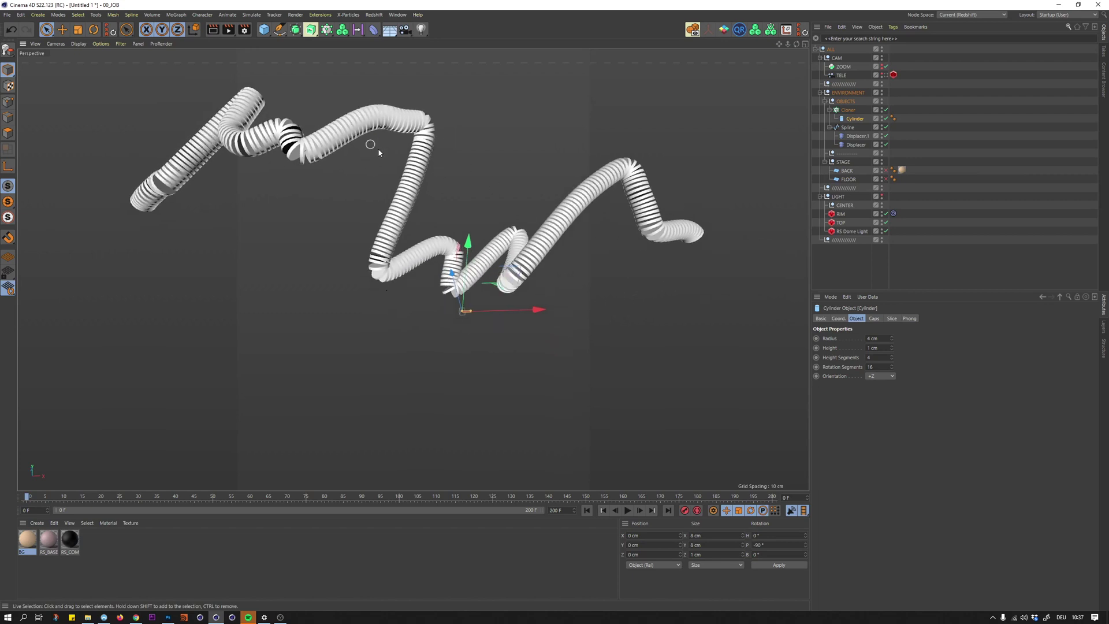
- Raise the Cloner's count to 500 and enable Smooth Rotation
left_click(847, 111)
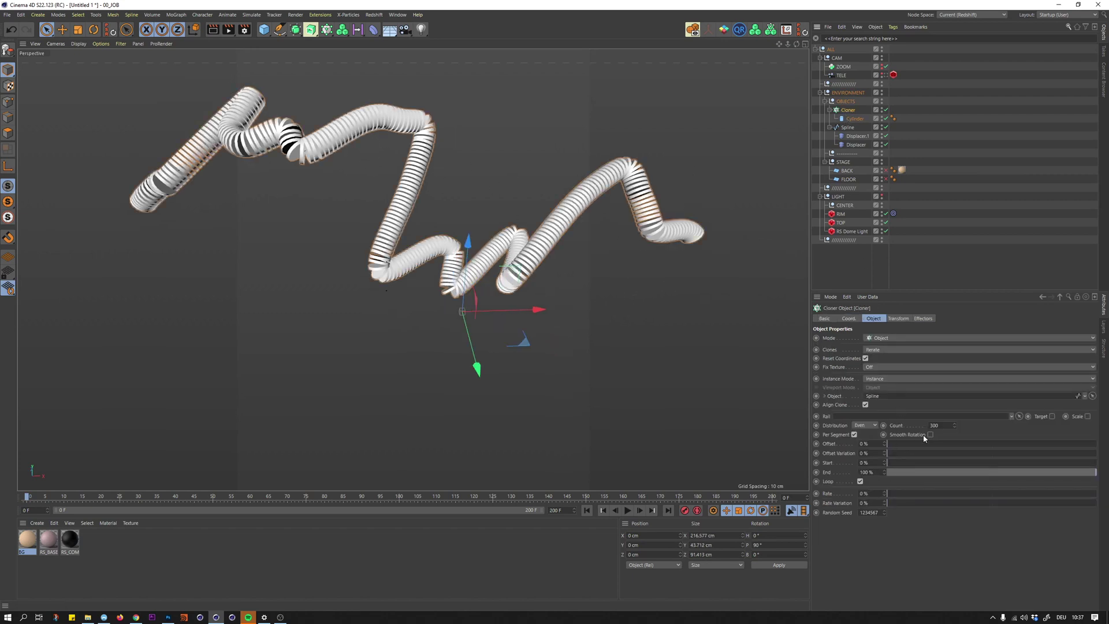
type("500")
key("Return")
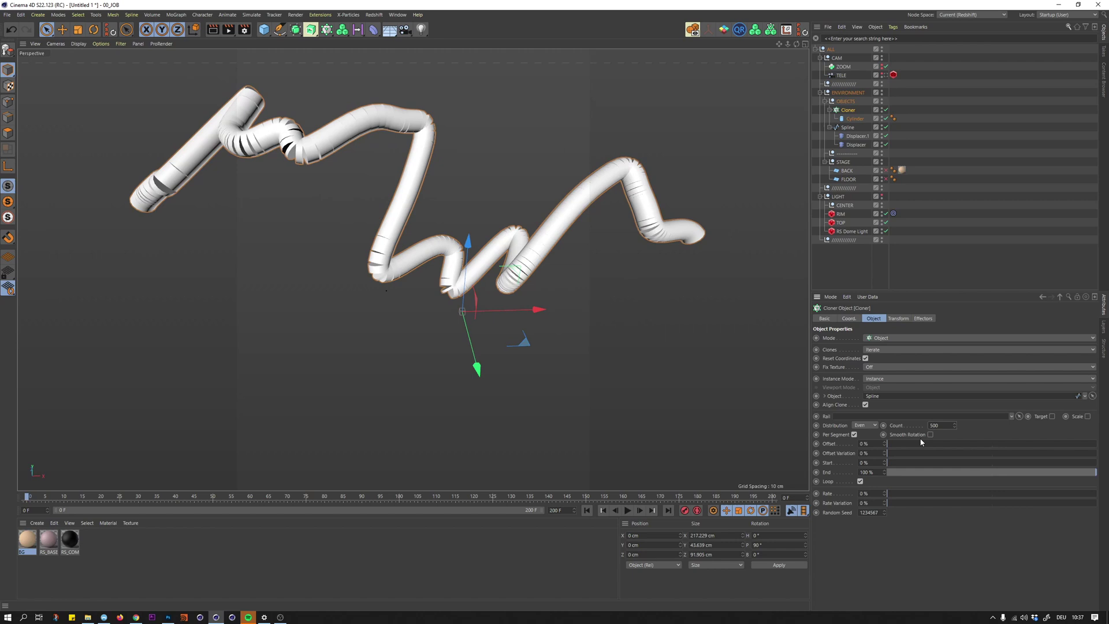
left_click(930, 435)
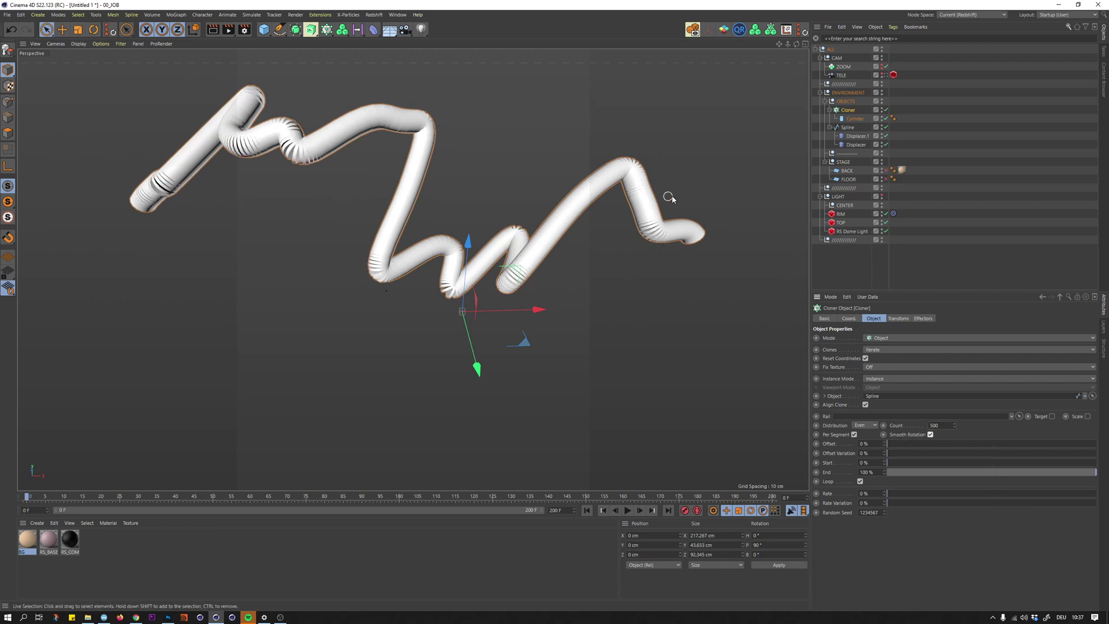
left_click(961, 141)
scroll(535, 233, "down", 3)
left_click_drag(525, 239, 523, 224, "alt")
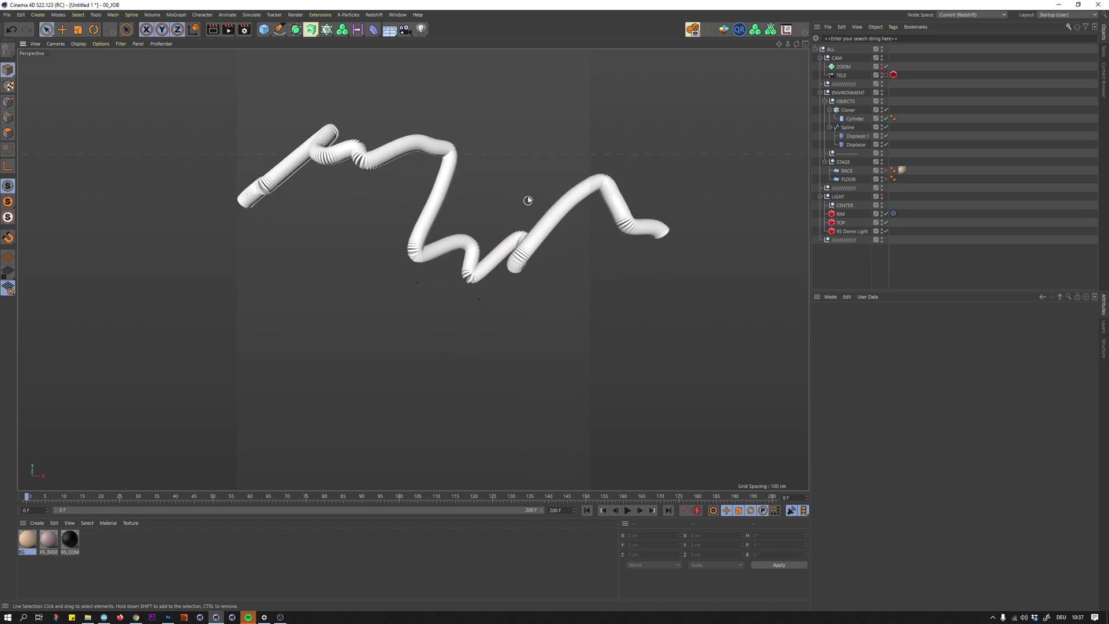
- Switch to the browser, look through the reference blob artworks on the Behance page and return to Cinema 4D
key("alt+Tab")
left_click(529, 198)
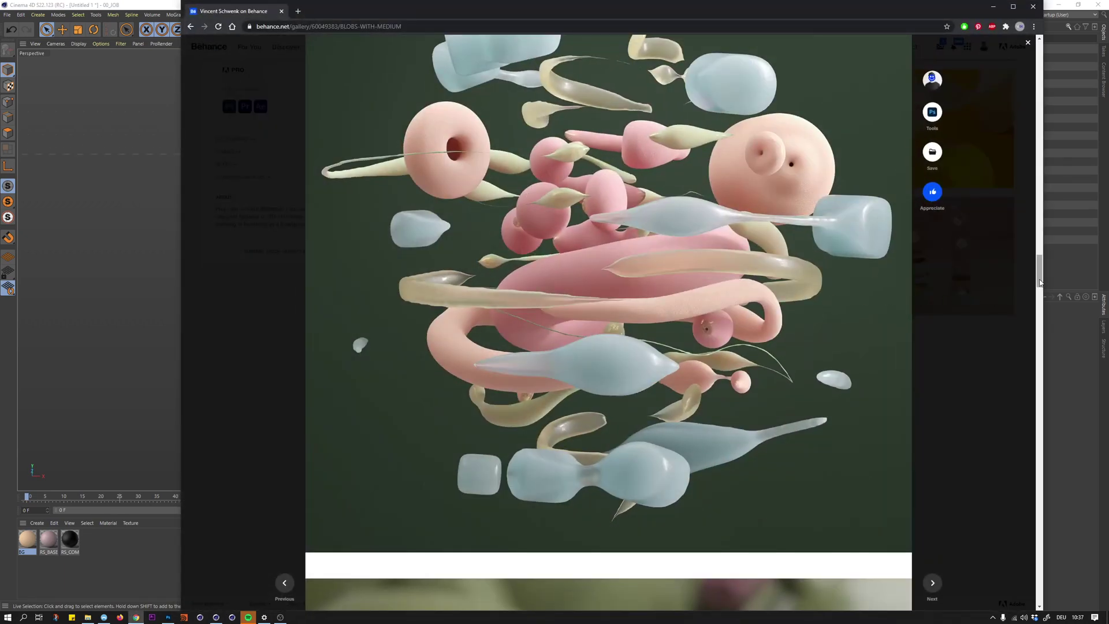
left_click_drag(1039, 286, 1037, 350)
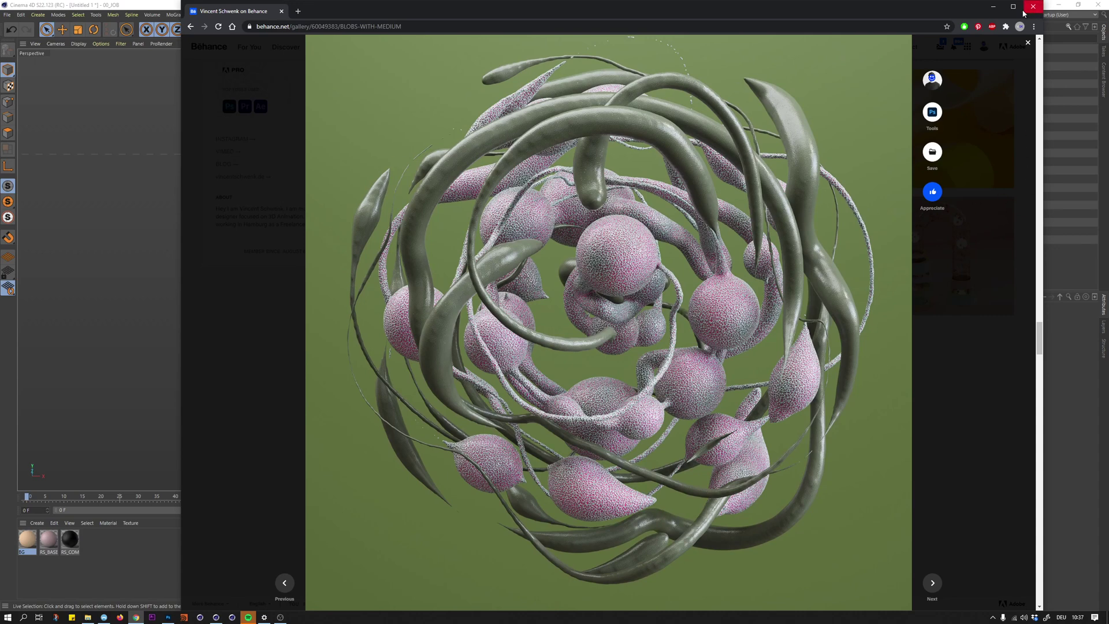
left_click(993, 7)
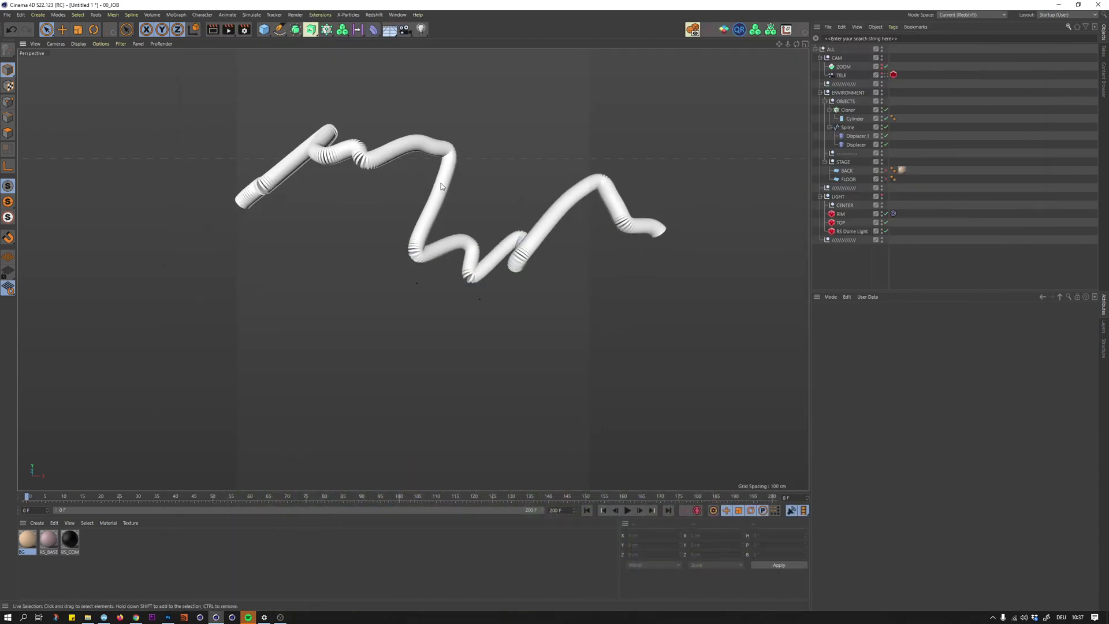
- Add a Plain effector to the Cloner and place it in the OBJECTS group above the Cloner
left_click(830, 111)
left_click(847, 109)
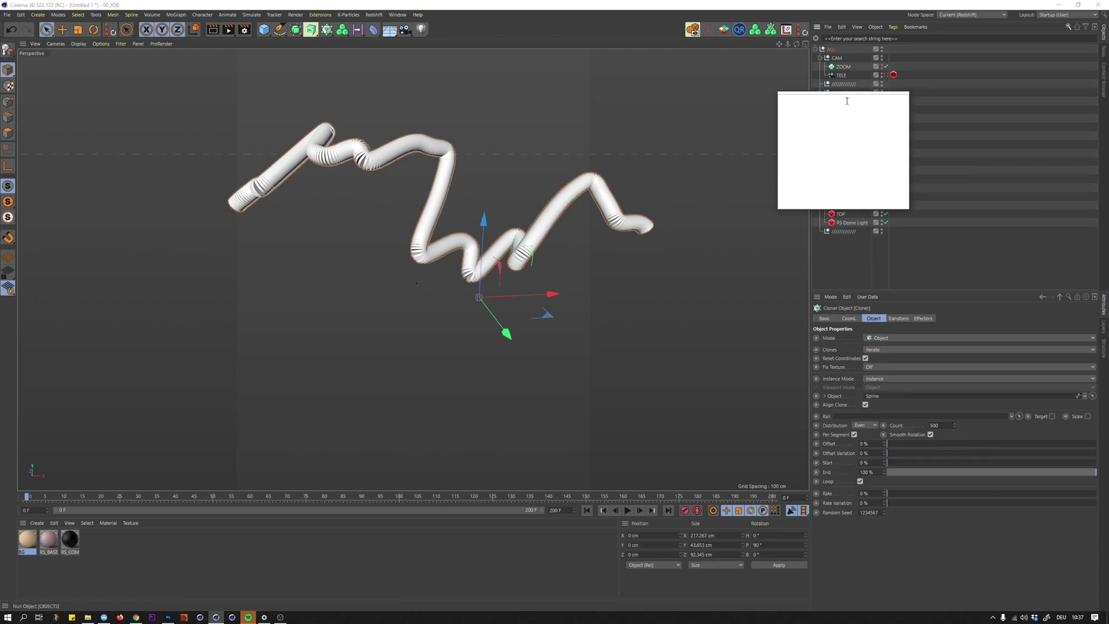
type("plain")
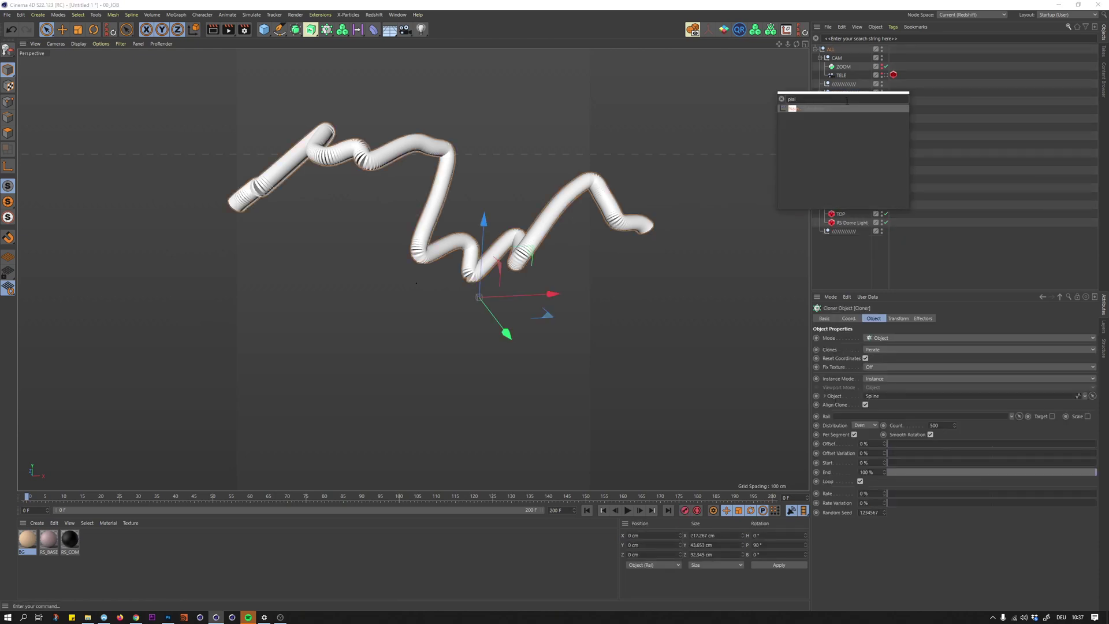
key("Return")
left_click_drag(838, 76, 847, 113)
- Turn off the Plain effector's position and give it a uniform scale of -0.99
left_click(899, 318)
left_click(848, 356)
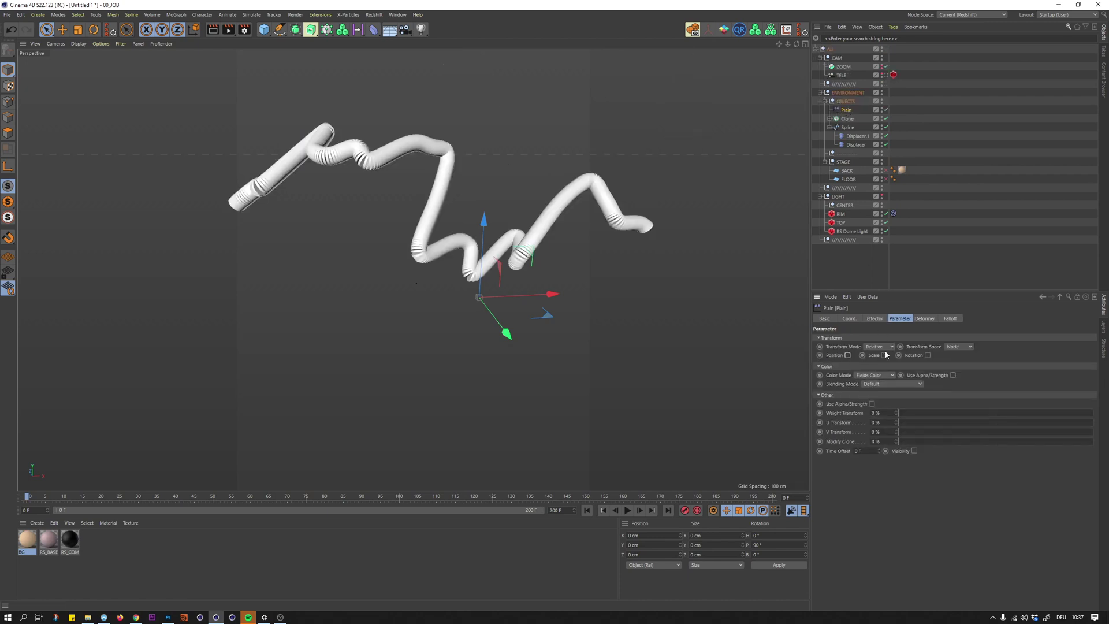
left_click(883, 355)
left_click(904, 392)
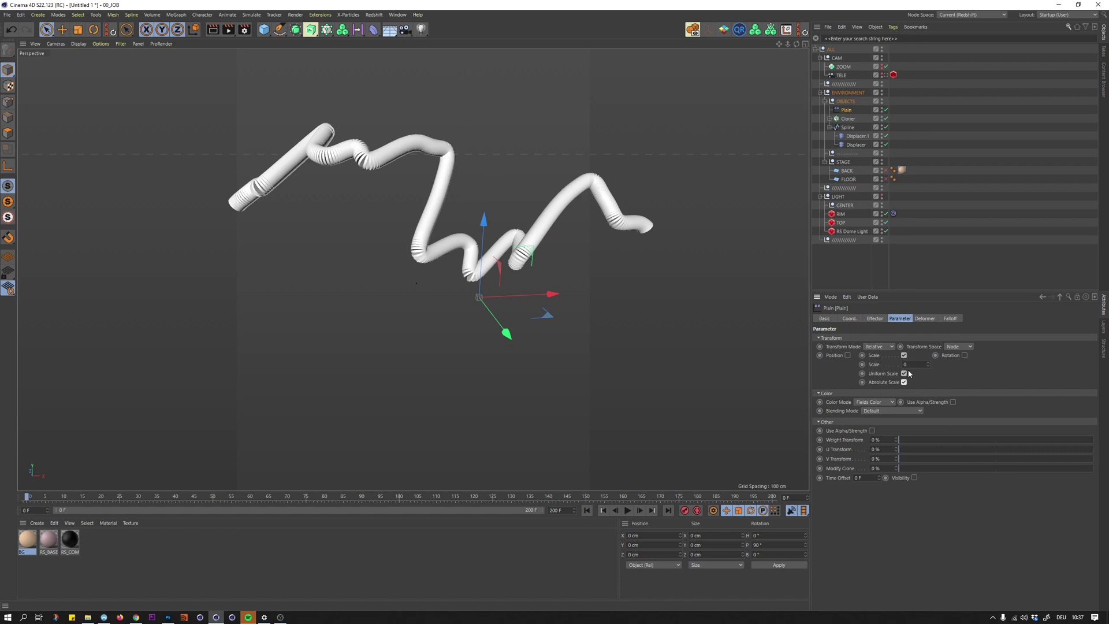
type("-0.99")
key("Return")
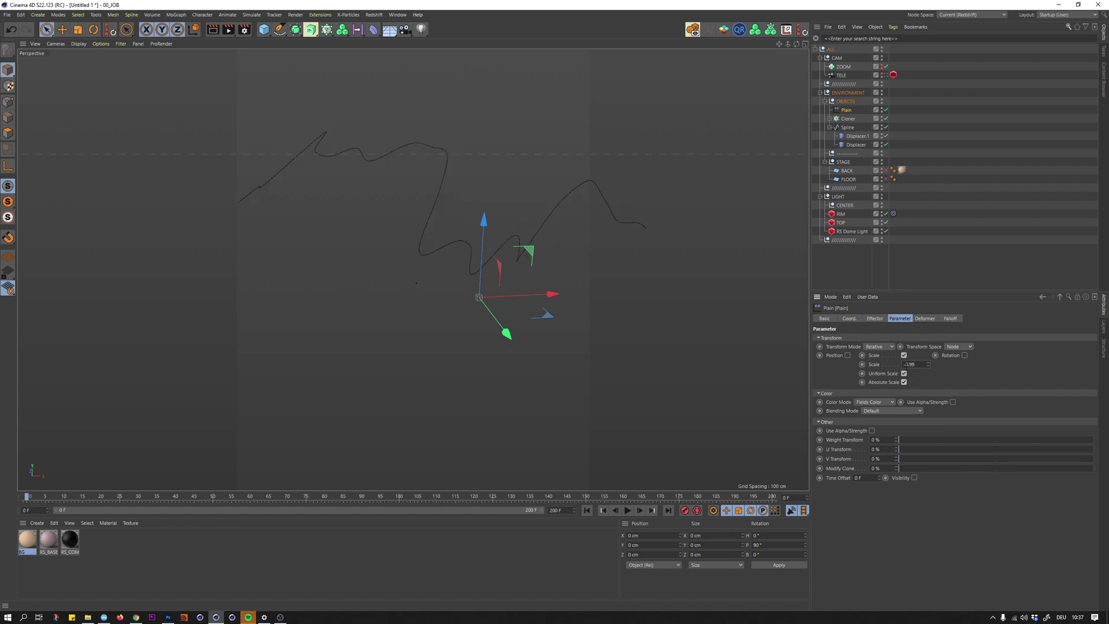
left_click(928, 141)
- Add a Box Field to the falloff of the Plain effector
left_click(846, 110)
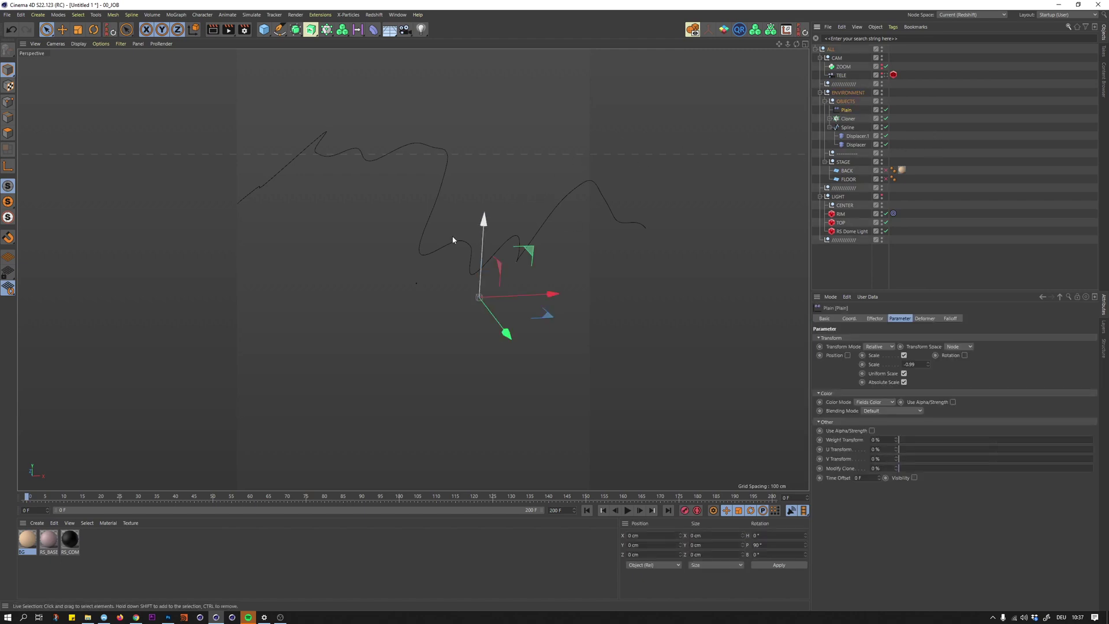
left_click(875, 319)
left_click(951, 318)
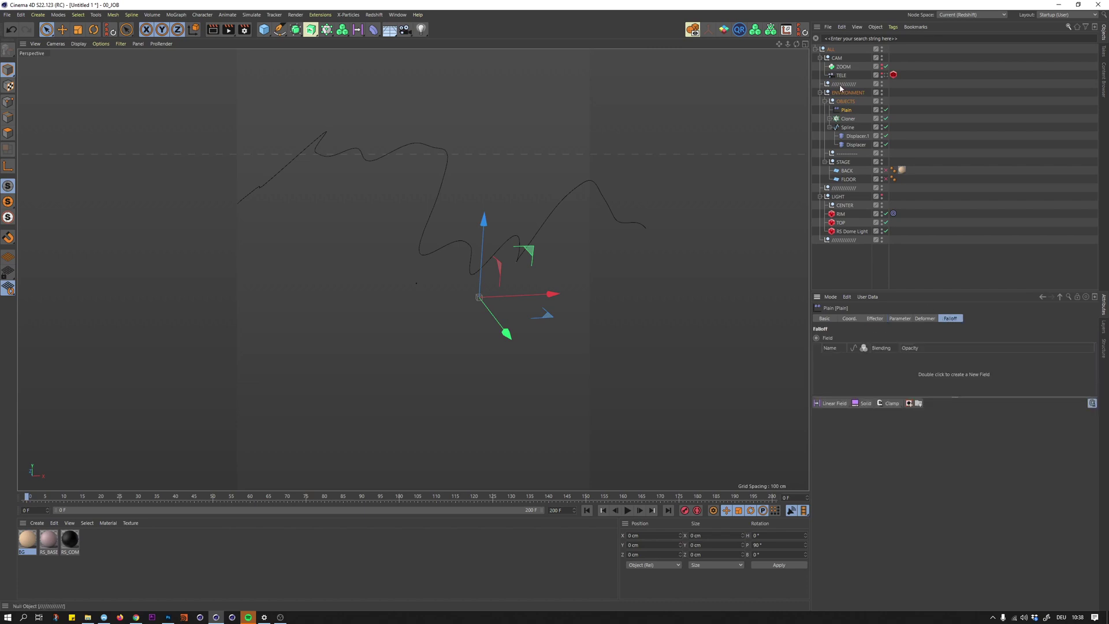
left_click(841, 407)
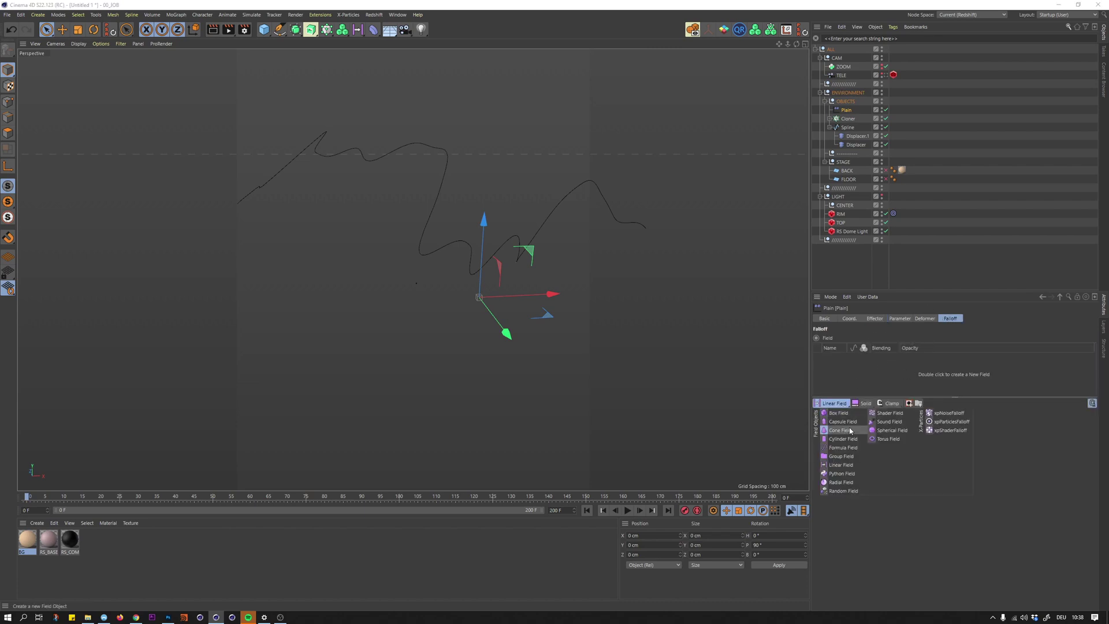
left_click(841, 414)
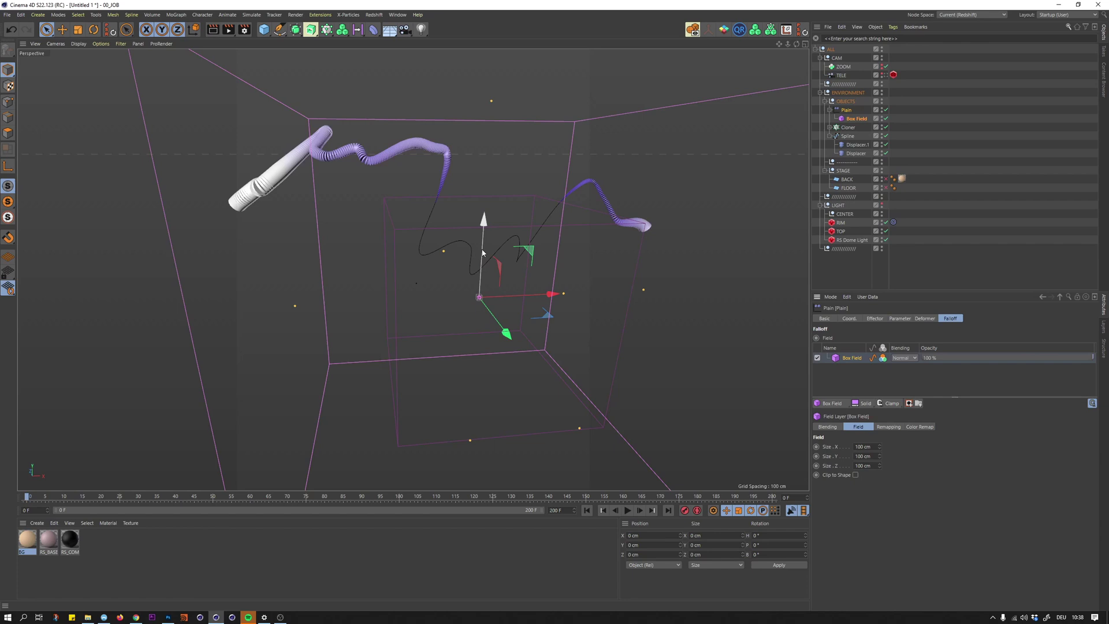
- Move the Box Field up over the middle of the spline and scale it uniformly to about 123.3 cm
left_click_drag(483, 257, 492, 163)
key("t")
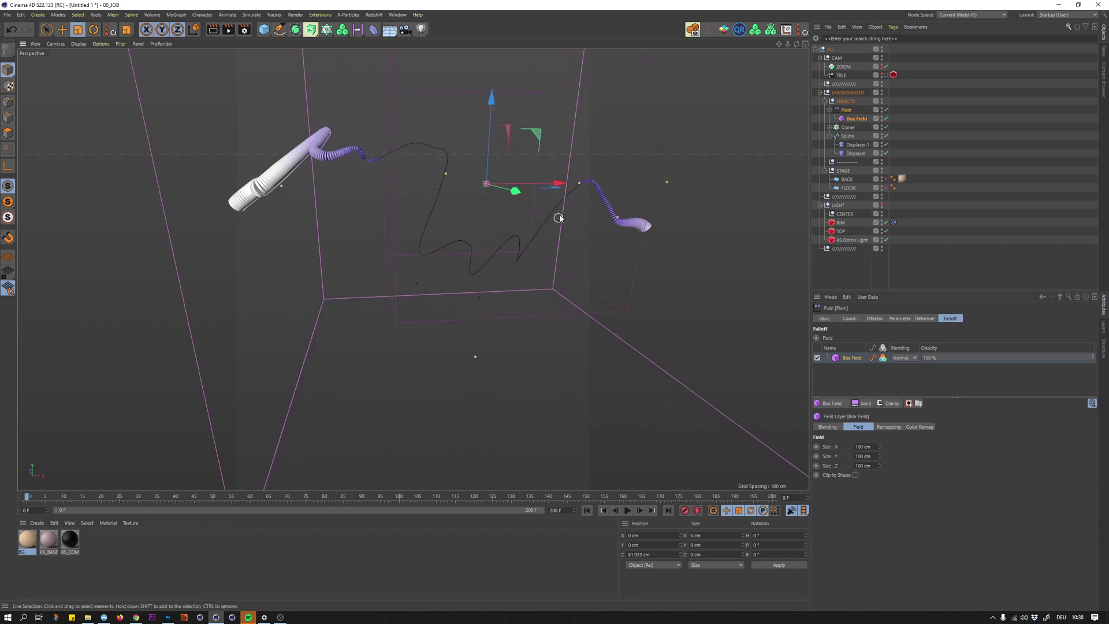
left_click_drag(559, 216, 605, 181)
key("space")
left_click_drag(535, 195, 454, 142)
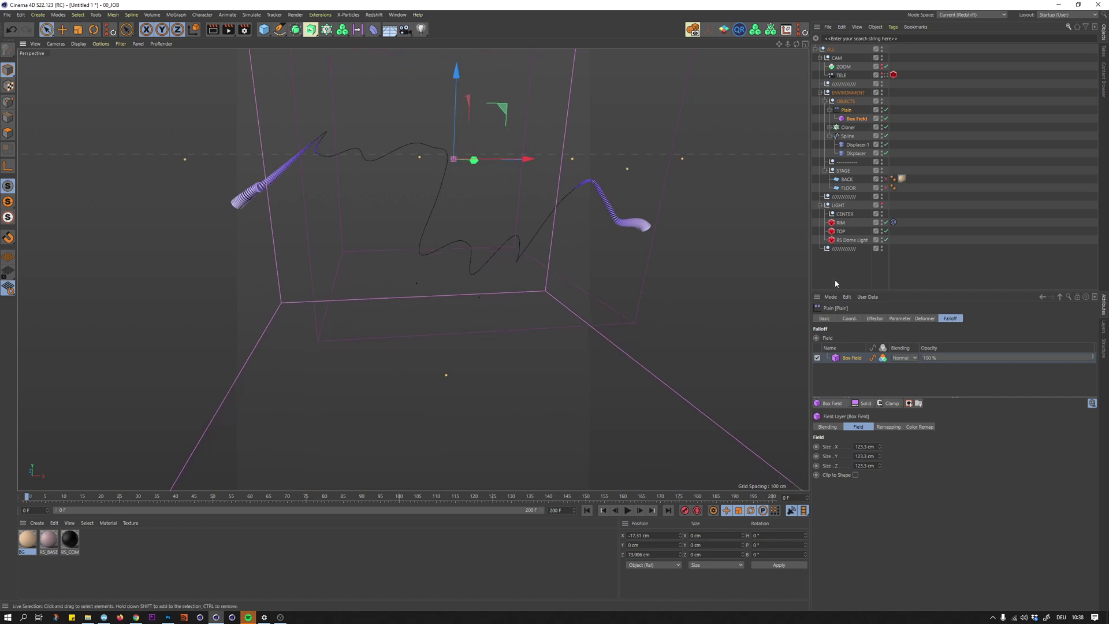
- Invert the Box Field's remapping and set its inner offset to 44 %
double_click(915, 357)
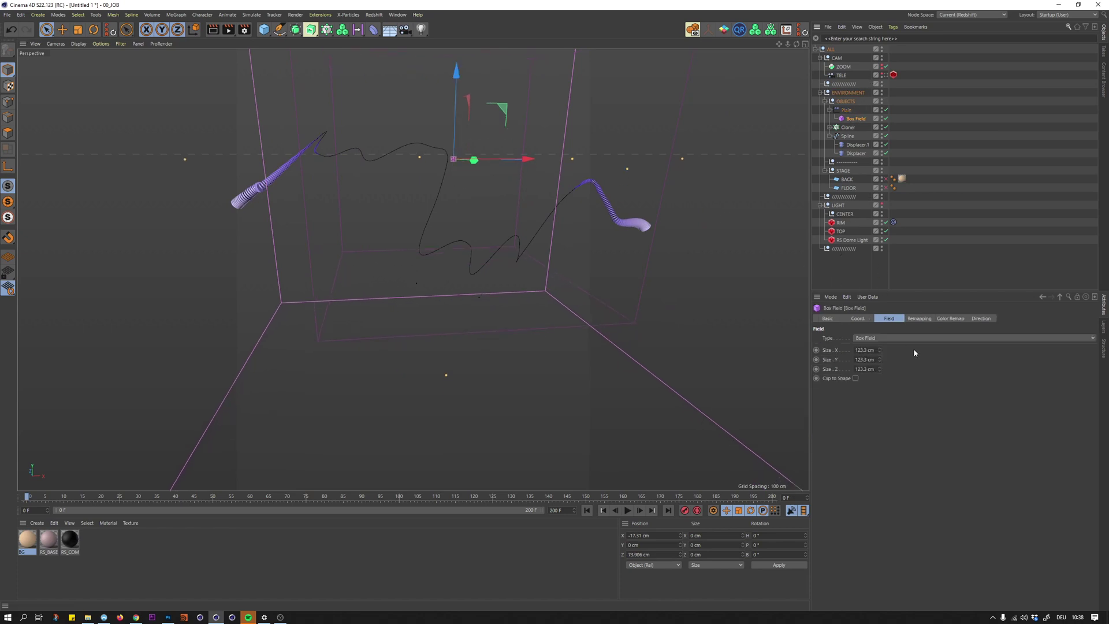
left_click(950, 317)
left_click(919, 319)
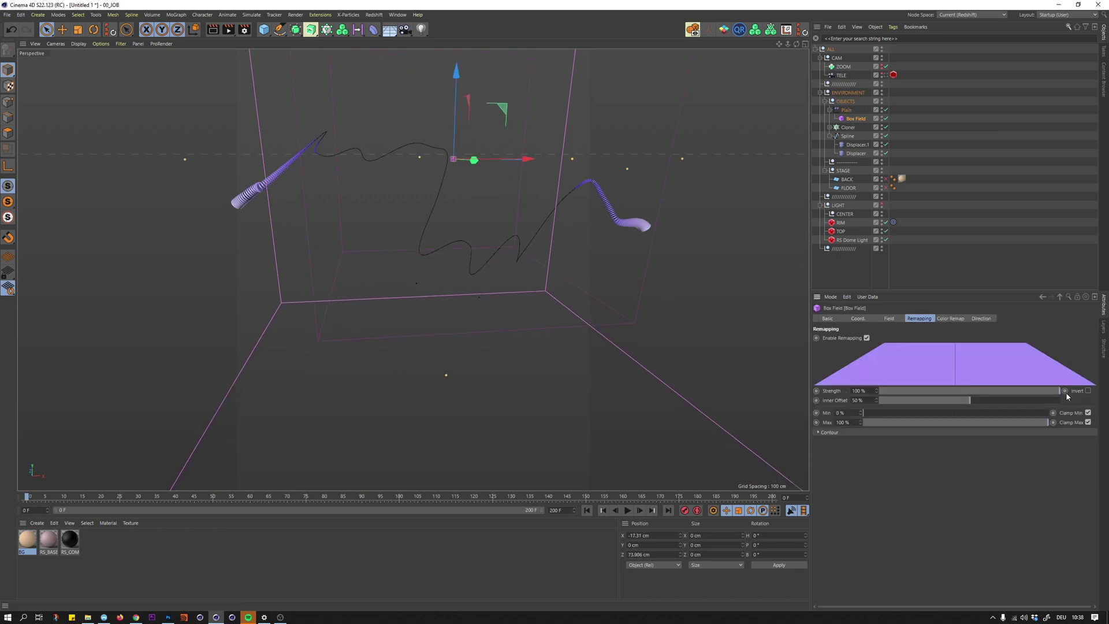
left_click(1087, 391)
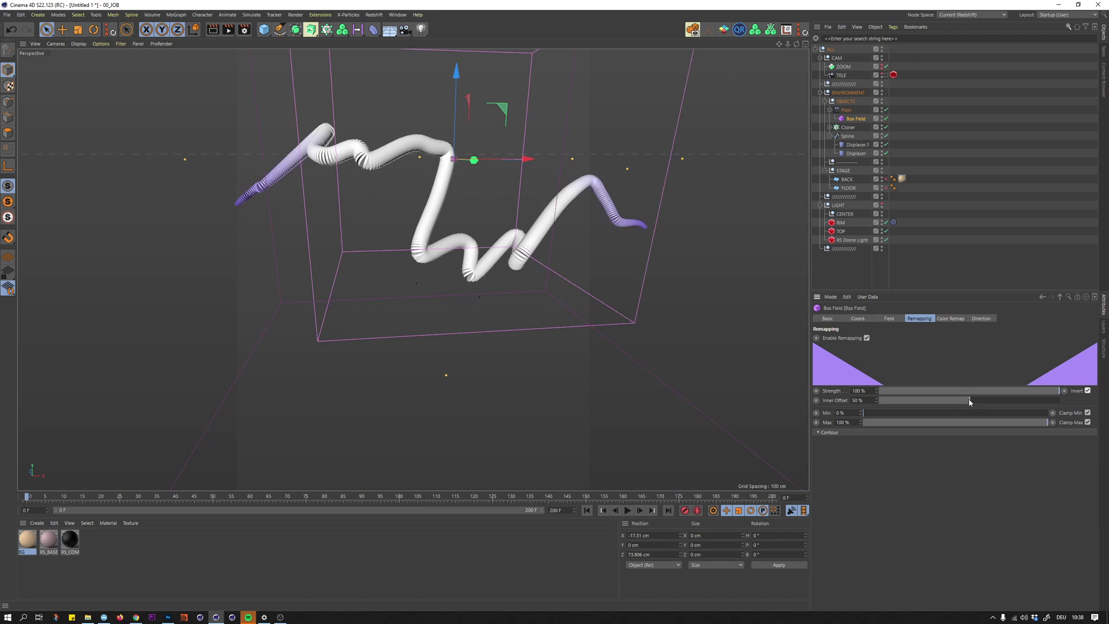
mouse_move(970, 401)
left_mouse_down()
mouse_move(942, 401)
mouse_move(961, 402)
left_mouse_up()
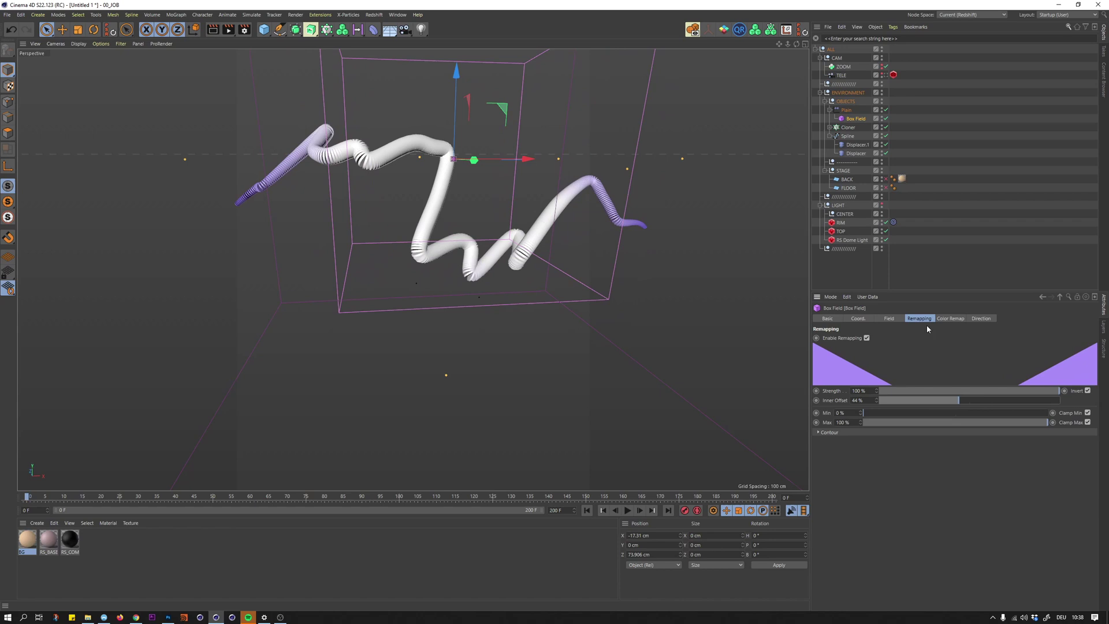
- Scale the Box Field down slightly so the clones taper more towards both ends of the spline
key("t")
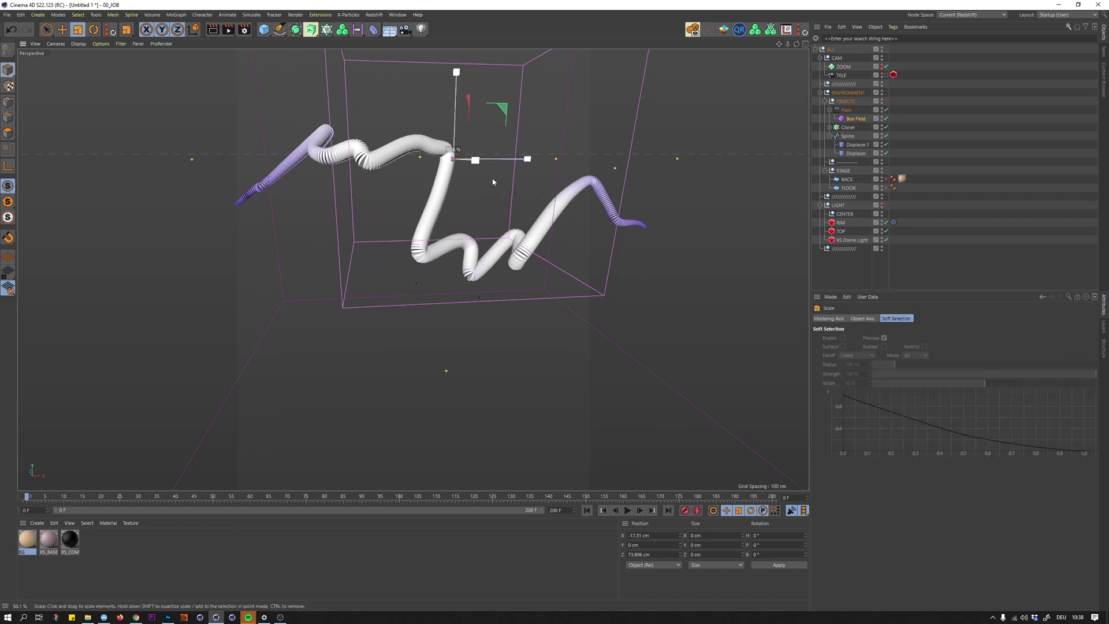
left_click_drag(492, 182, 474, 189)
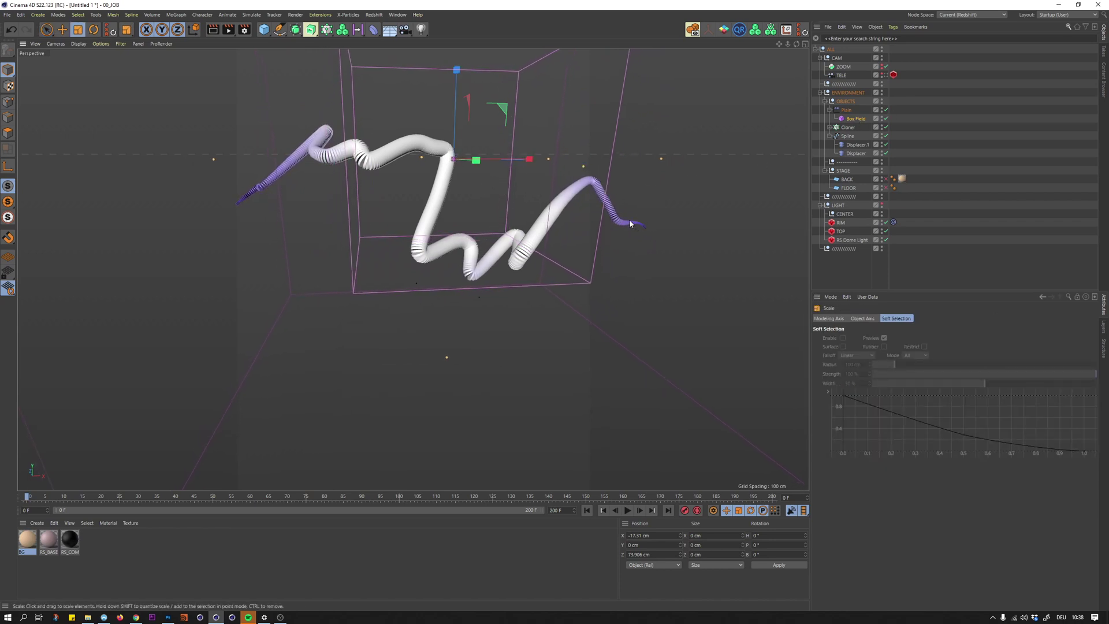
key("Delete")
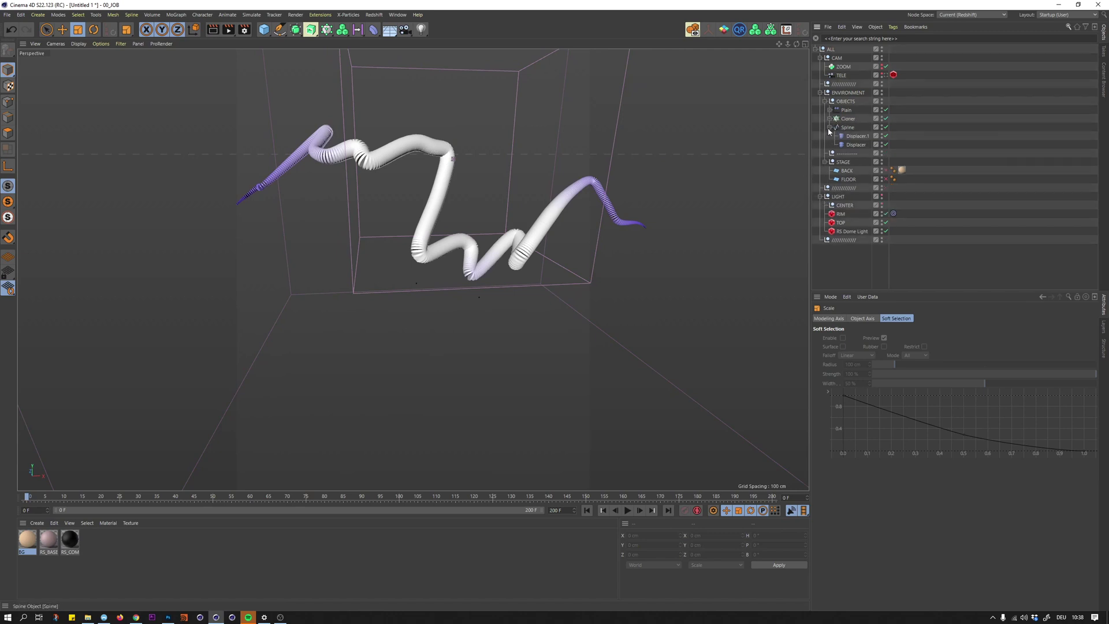
- Add a second Plain effector to the Cloner and place it in the OBJECTS group above the first Plain
left_click(845, 119)
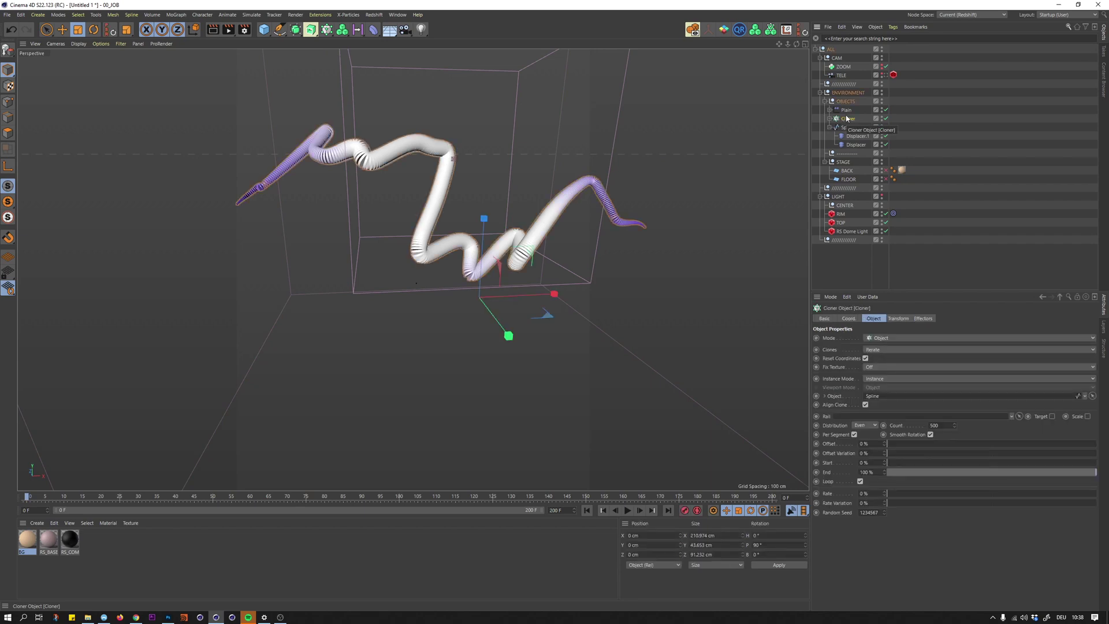
key("shift+c")
type("pla")
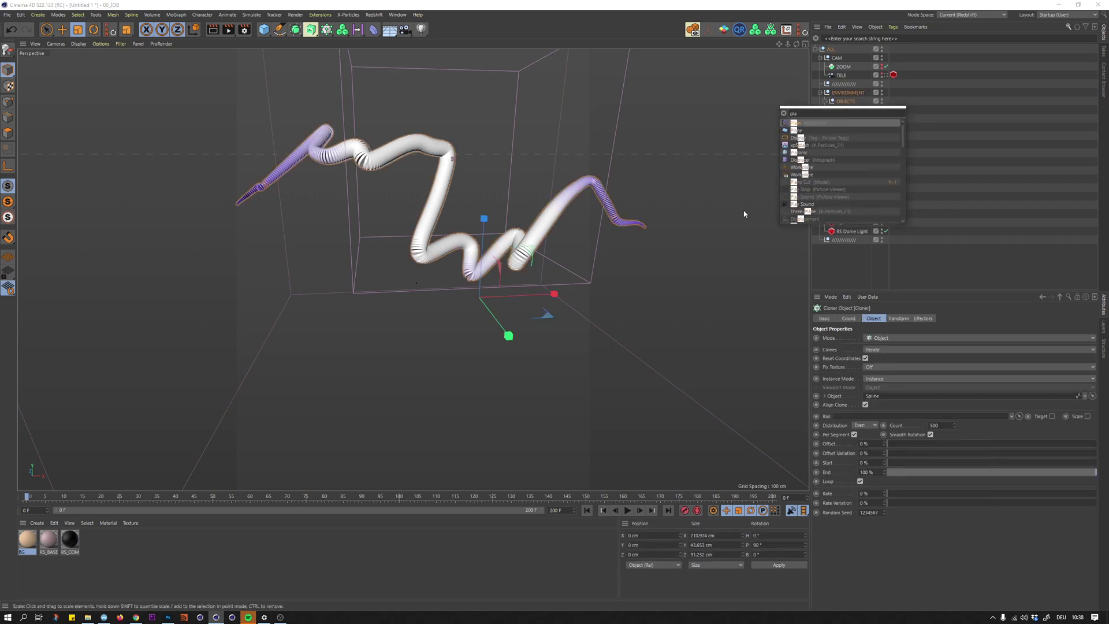
key("Return")
left_click_drag(830, 48, 844, 115)
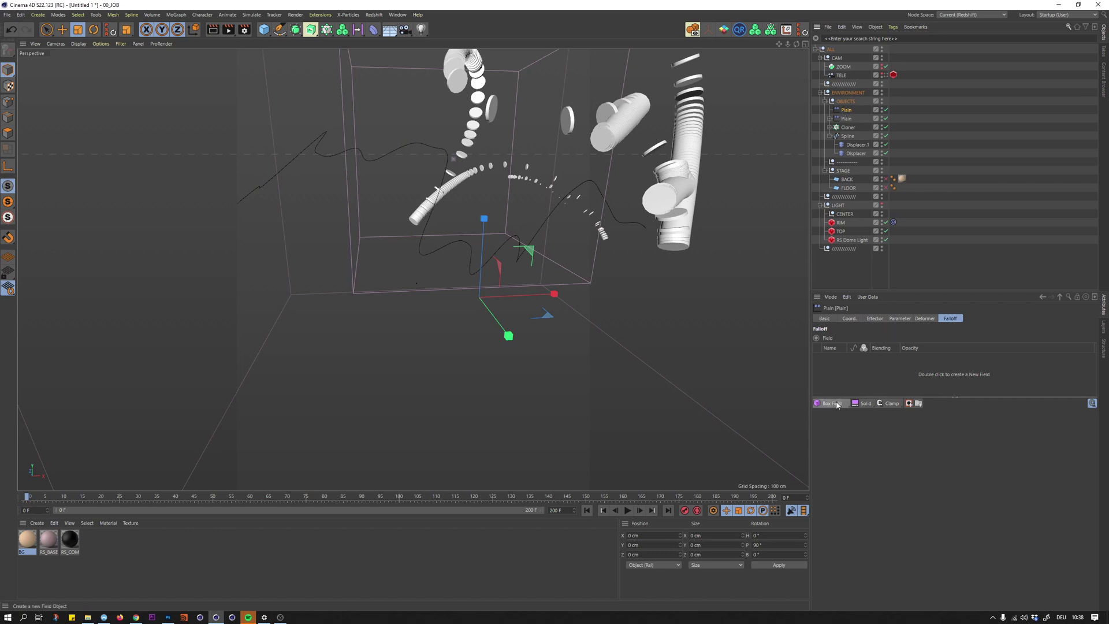
- Turn off the second Plain effector's position and give it a uniform scale of 4
left_click(899, 319)
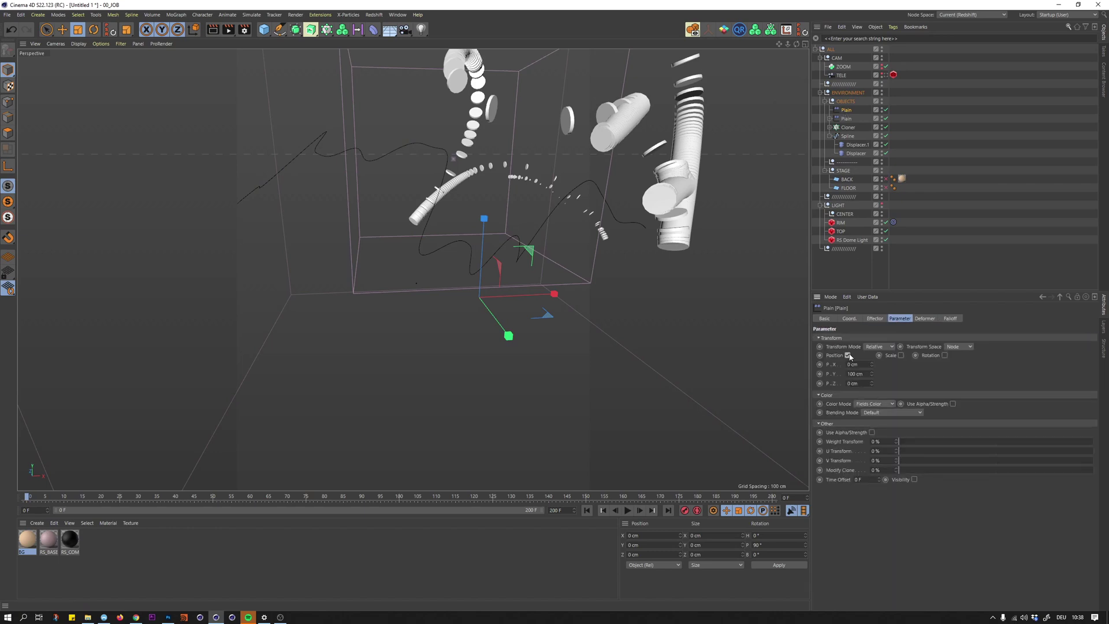
left_click(848, 355)
left_click(904, 355)
left_click(905, 393)
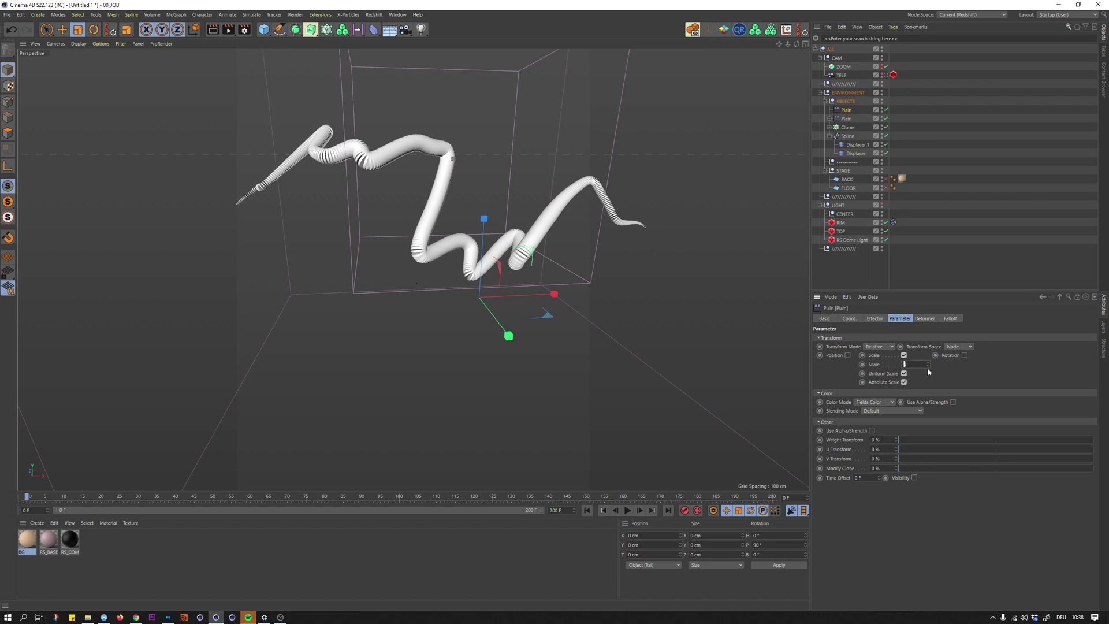
key("Return")
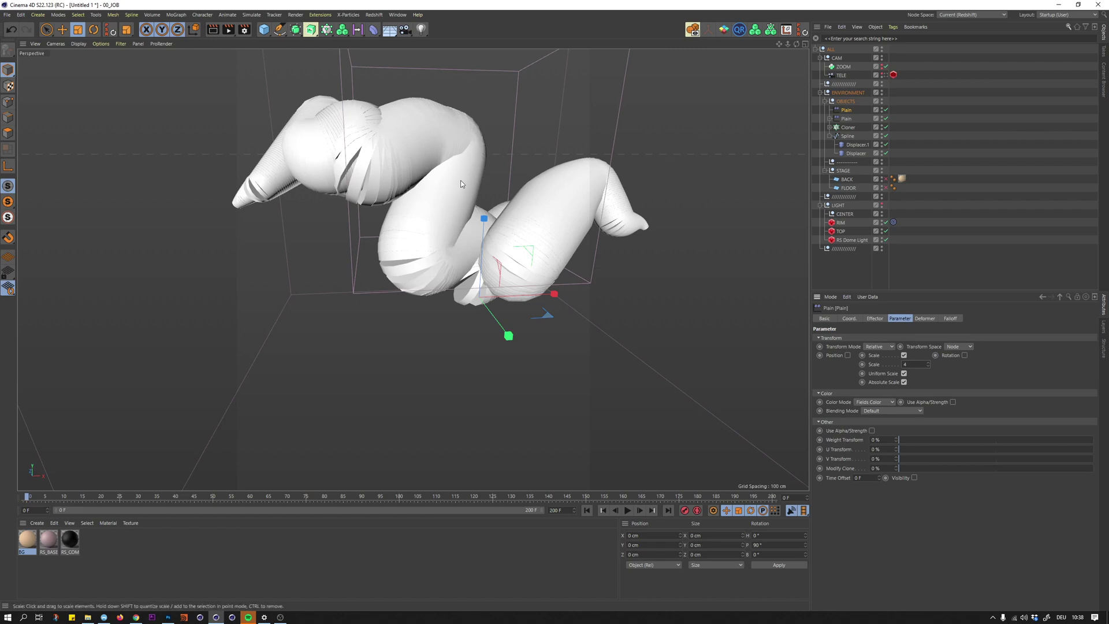
- Switch to the browser, scroll through the reference blob artworks on Behance and return to Cinema 4D
key("alt+Tab")
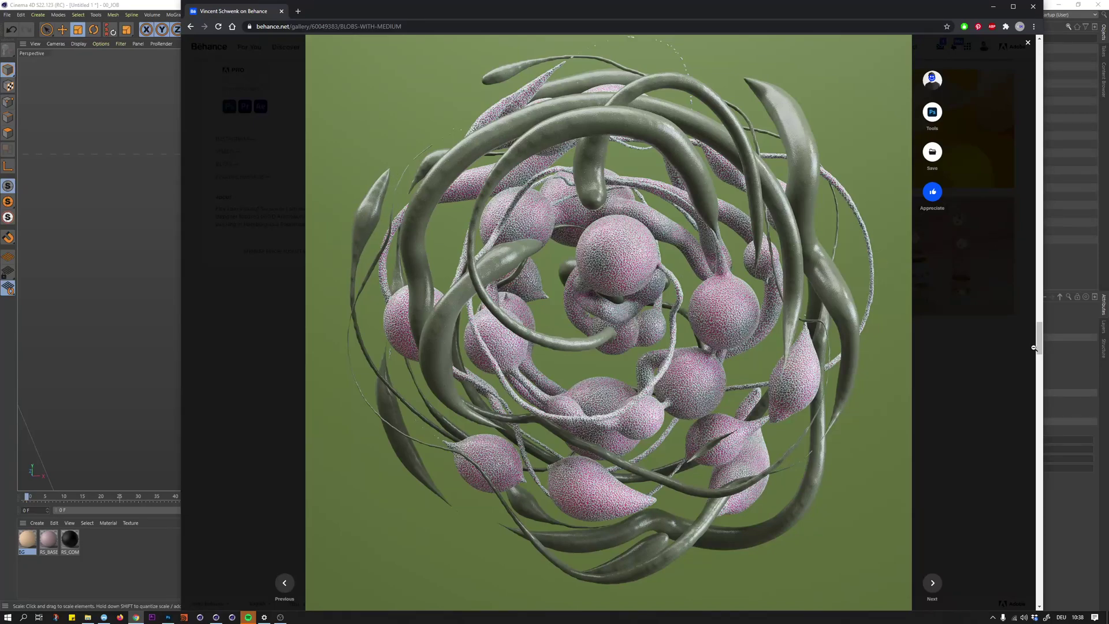
left_click_drag(1034, 347, 1037, 280)
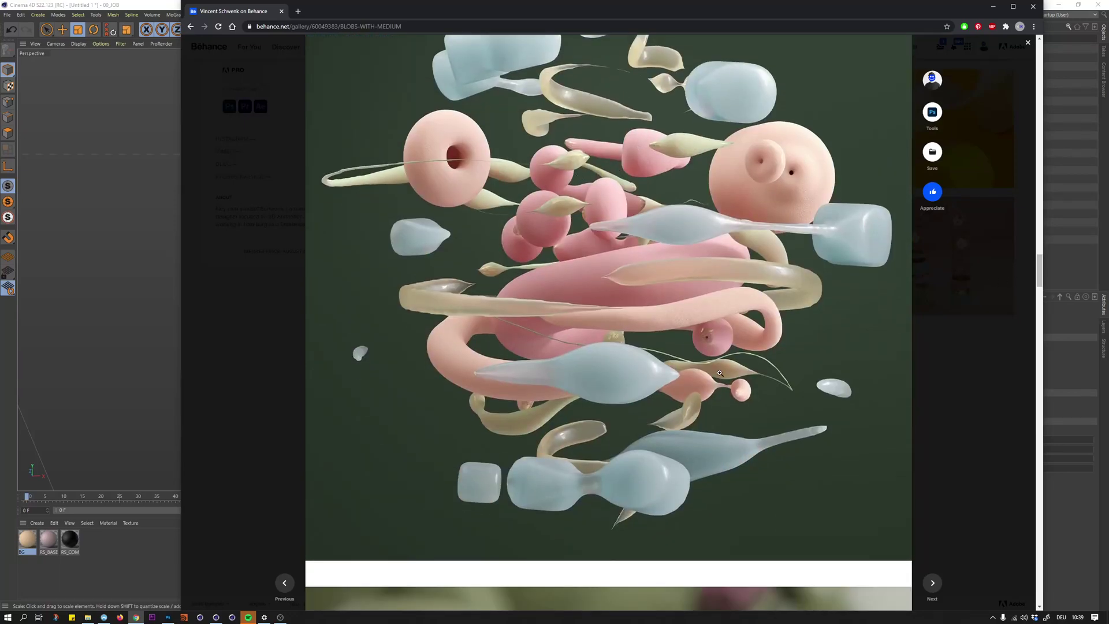
left_click(994, 7)
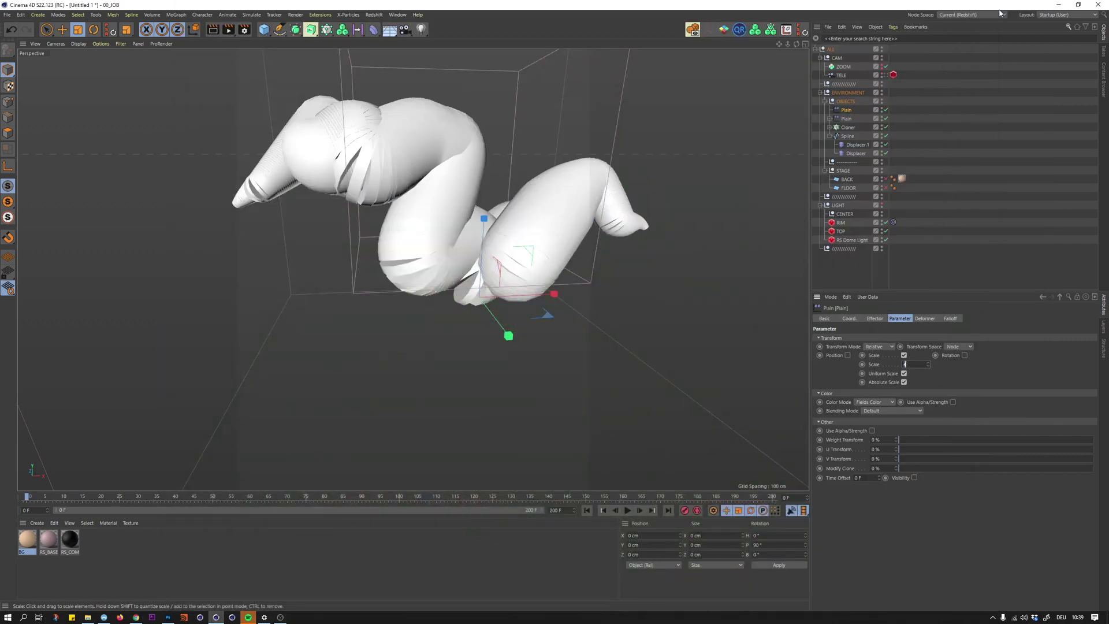
- View the reference render VR_FAKE_00032.png from the 10_STILL folder, close it and return to Cinema 4D
key("alt+Tab")
key("Tab")
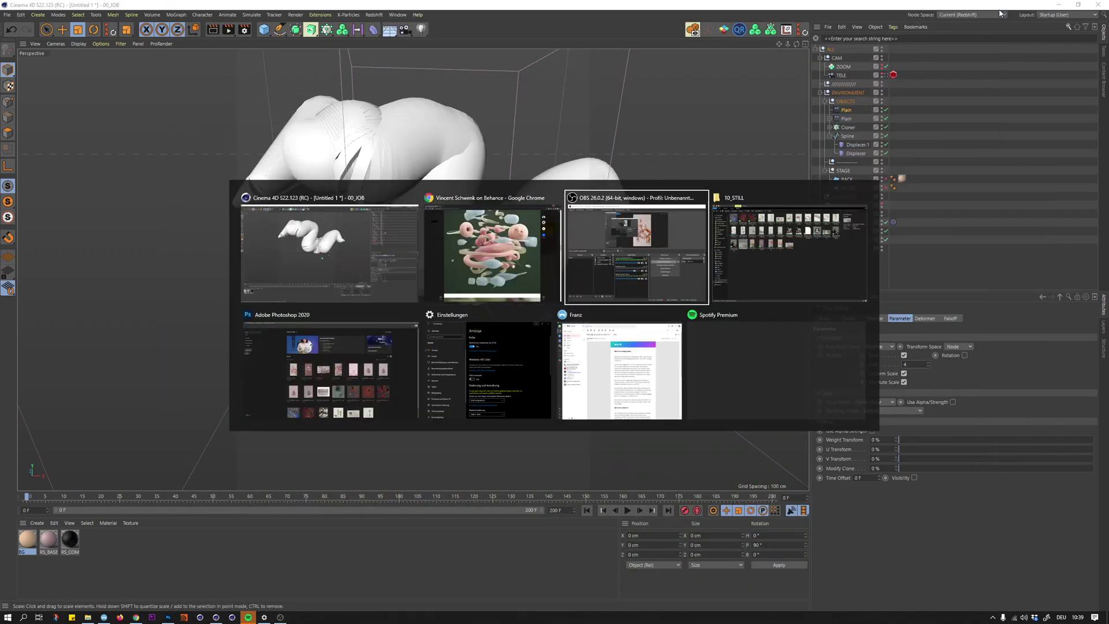
key("shift+Tab")
key("Tab")
key("Tab")
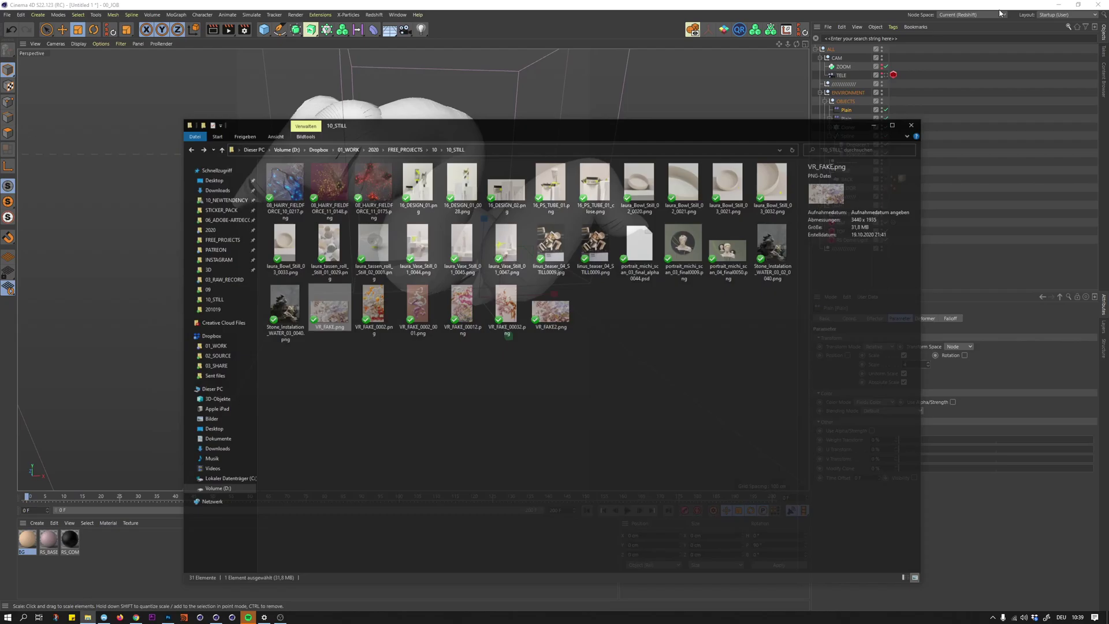
double_click(527, 285)
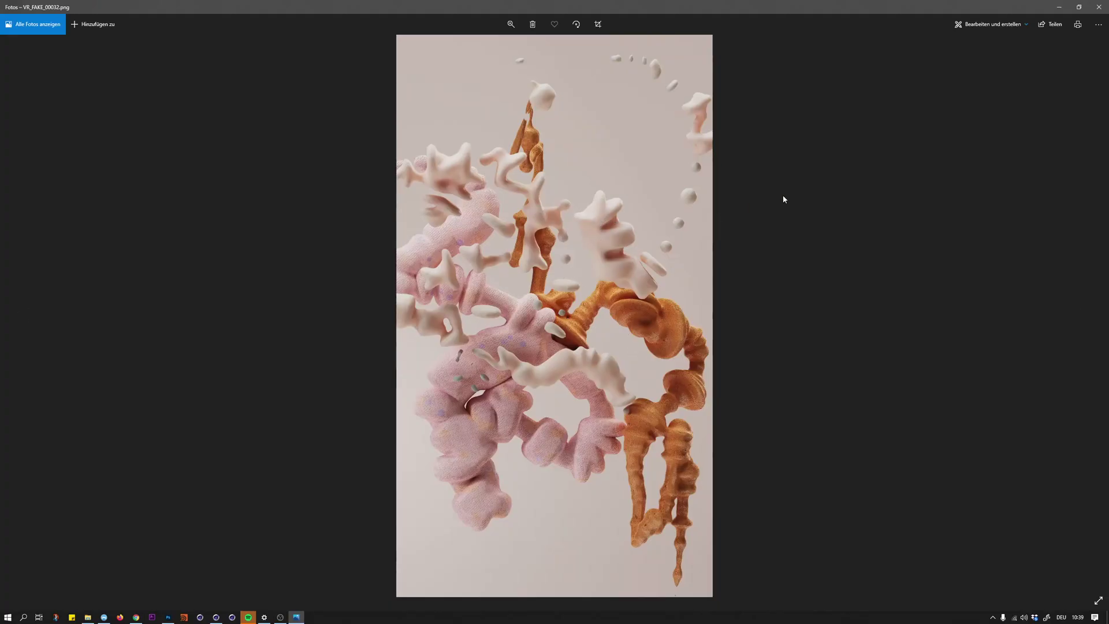
left_click(1099, 7)
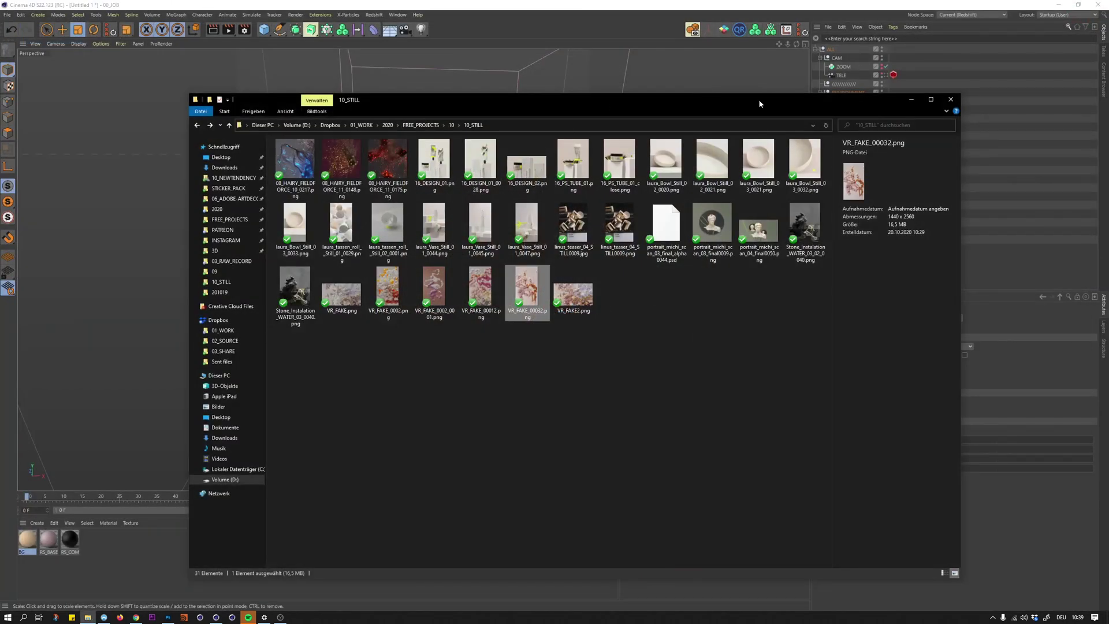
left_click(911, 100)
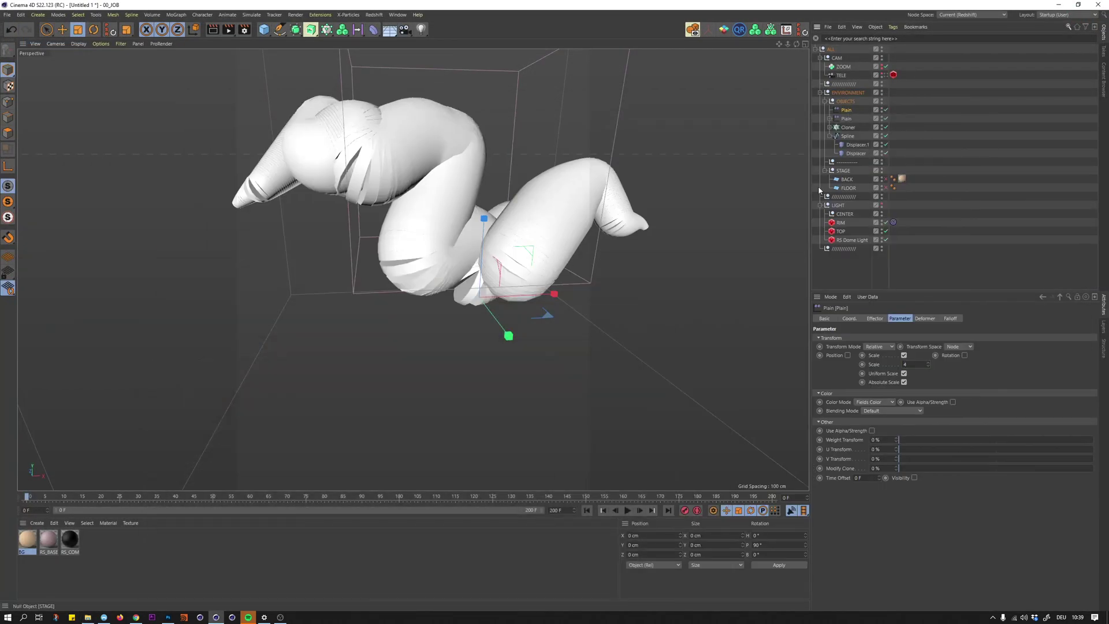
- Add a Random Field to the falloff of the second Plain effector
left_click(951, 319)
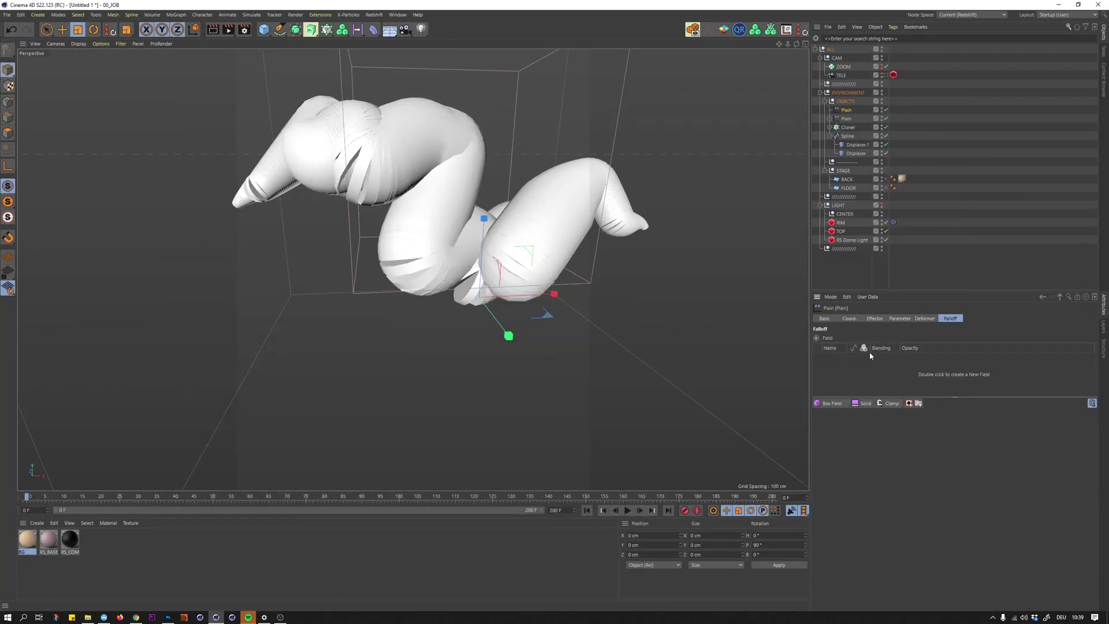
left_click(841, 405)
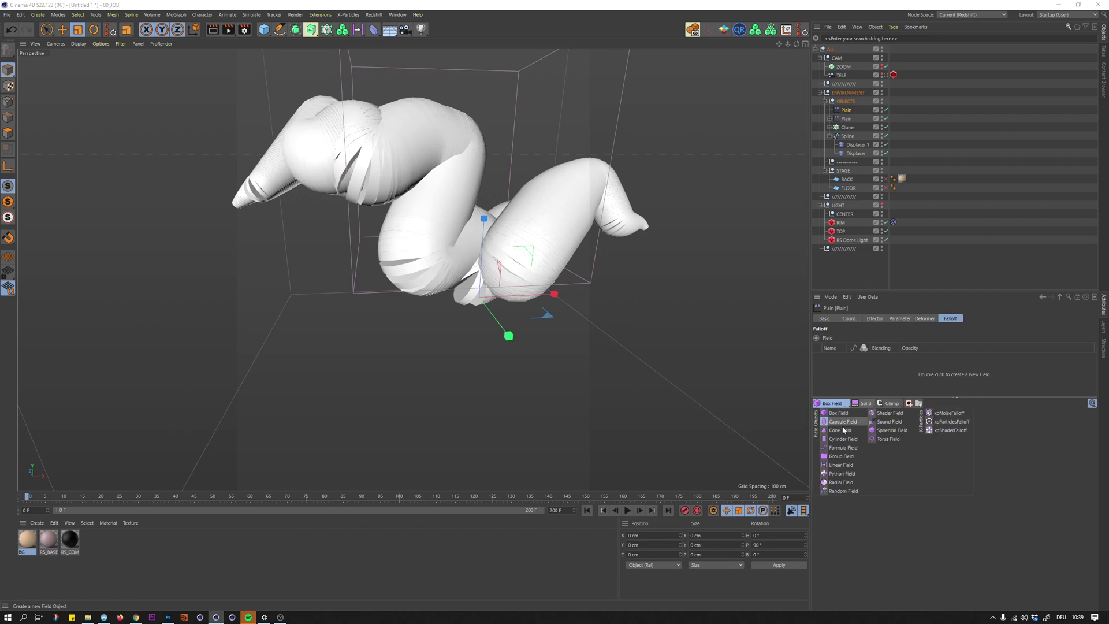
left_click(844, 491)
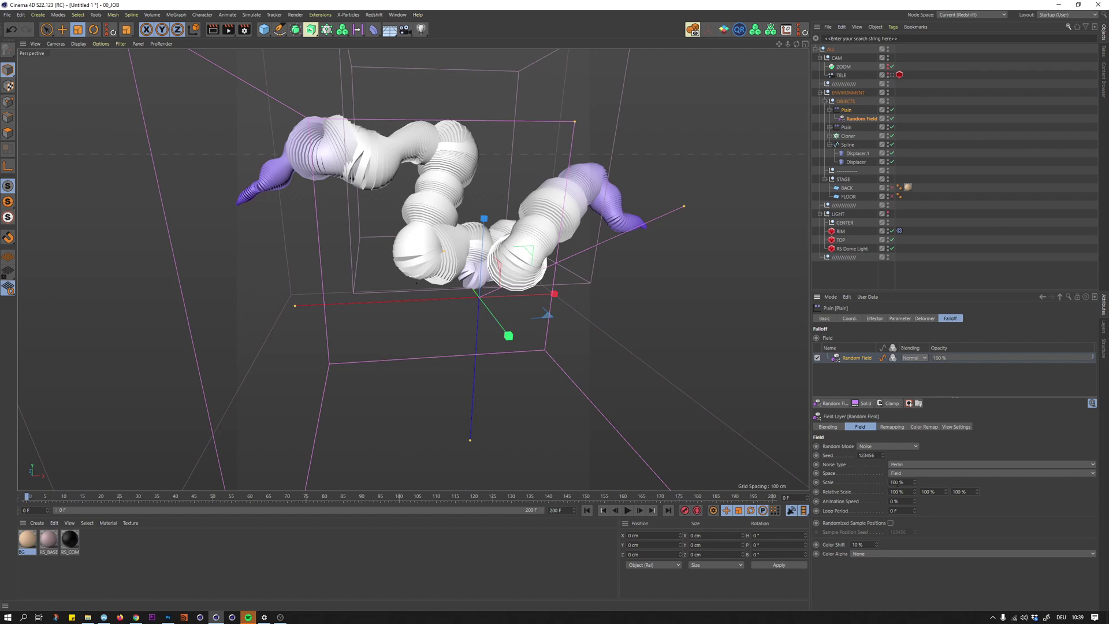
- Keep Perlin as the Random Field's noise type and set the noise scale to 50 %
left_click_drag(526, 221, 500, 216, "alt")
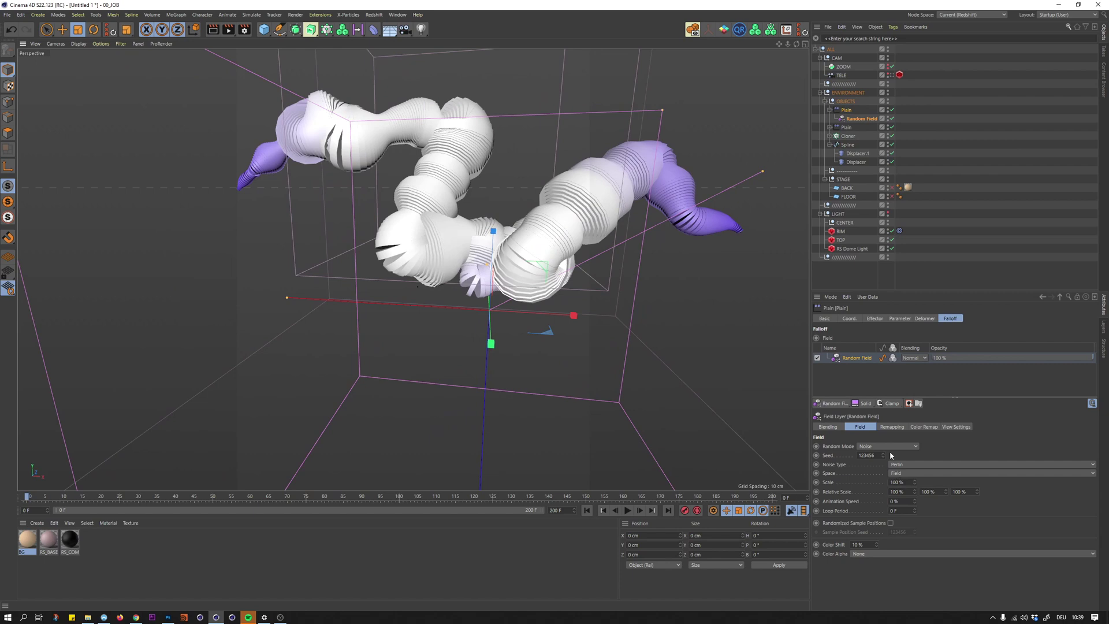
left_click_drag(570, 250, 554, 227, "alt")
left_click(903, 463)
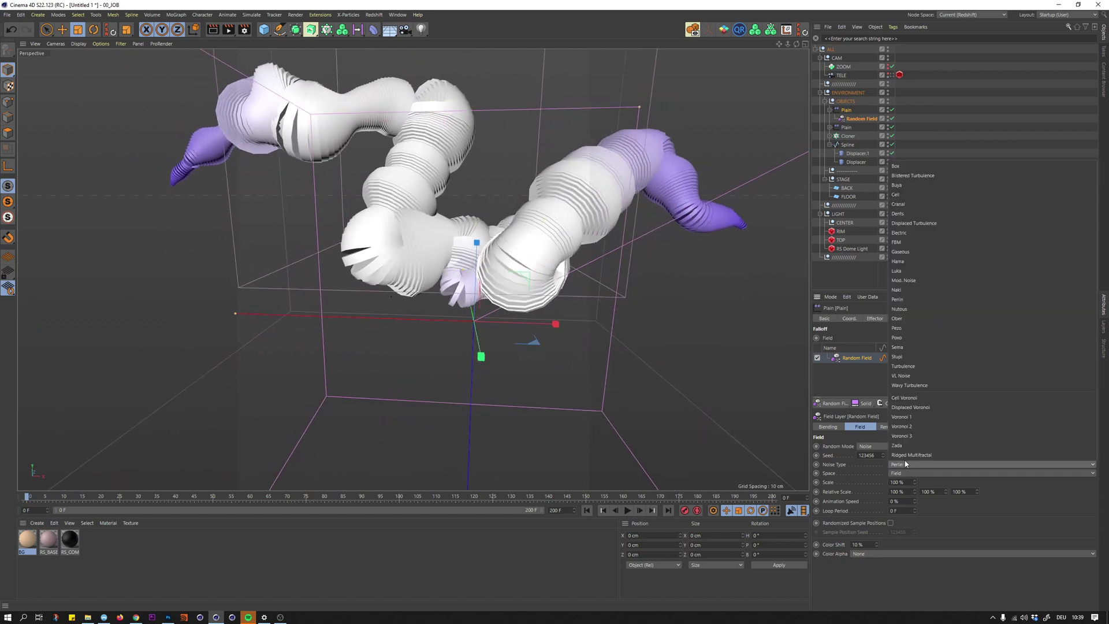
left_click(895, 465)
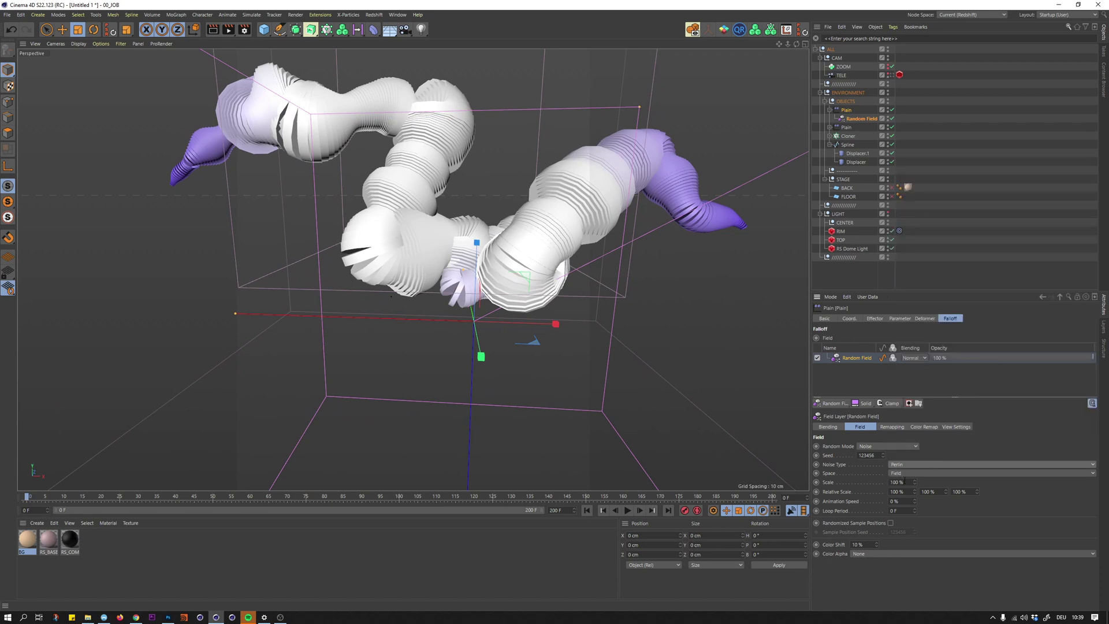
left_click(892, 482)
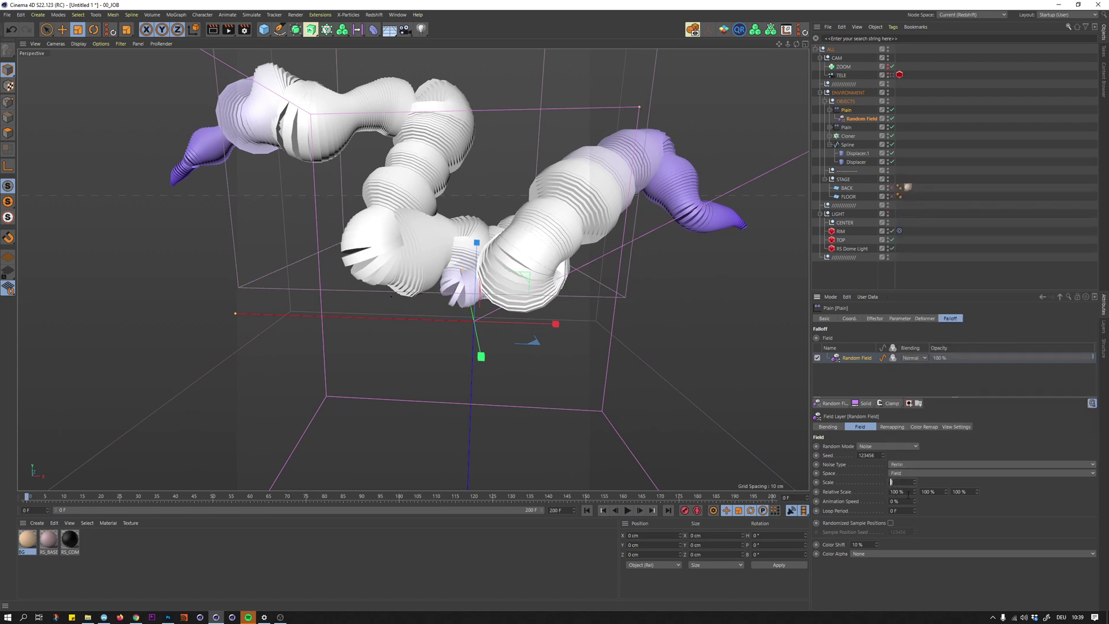
key("Return")
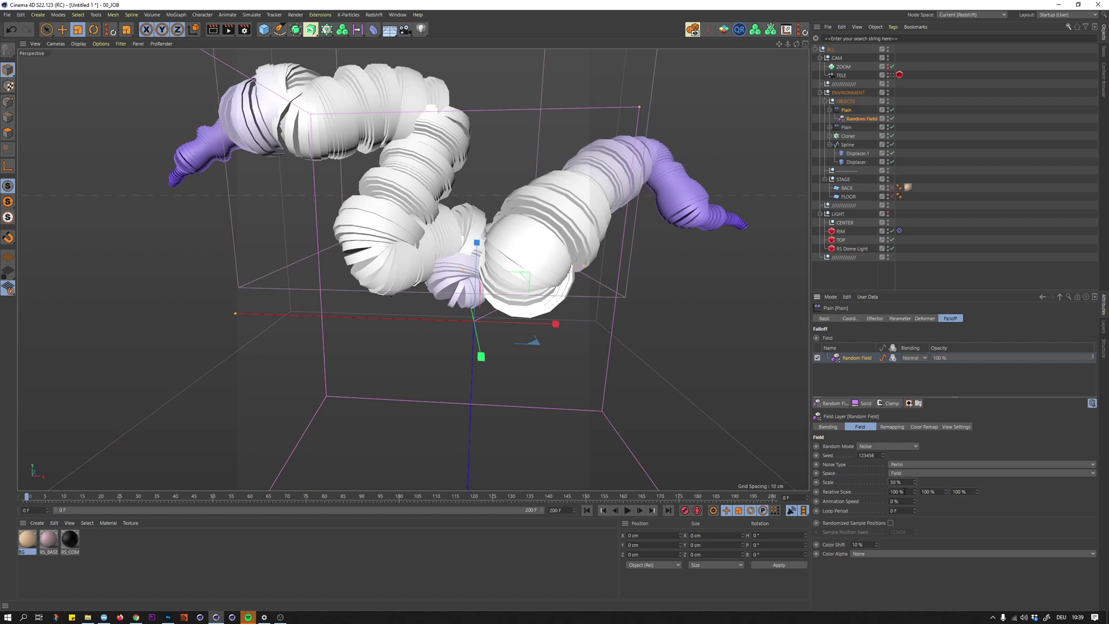
- Set the Random Field's noise scale to 200 %
double_click(896, 483)
type("200")
key("Return")
- Try Electric, Displaced Turbulence and other noise types for the Random Field and settle on Voronoi 3
left_click(906, 465)
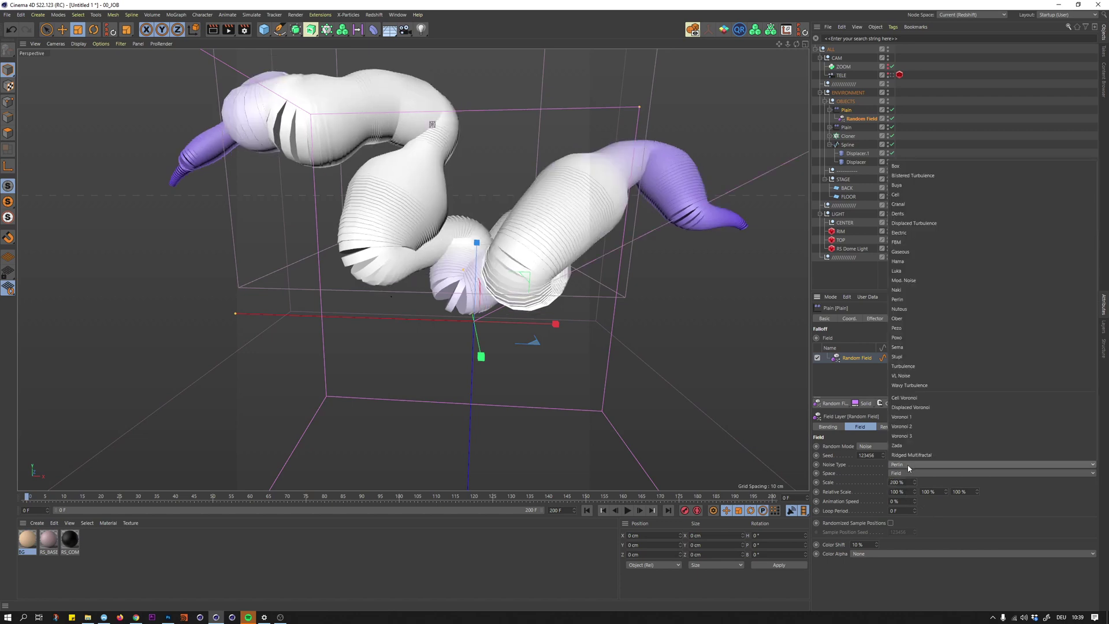
left_click(907, 466)
key("Up")
key("Up")
key("Up")
key("Up")
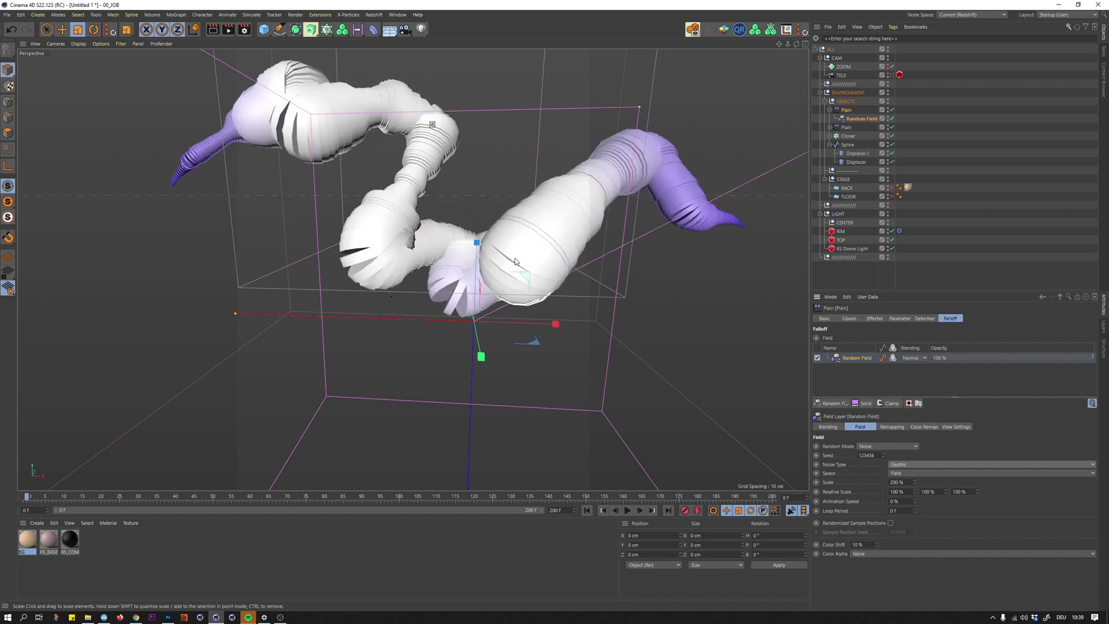
key("Up")
key("Up")
key("Up")
key("Up")
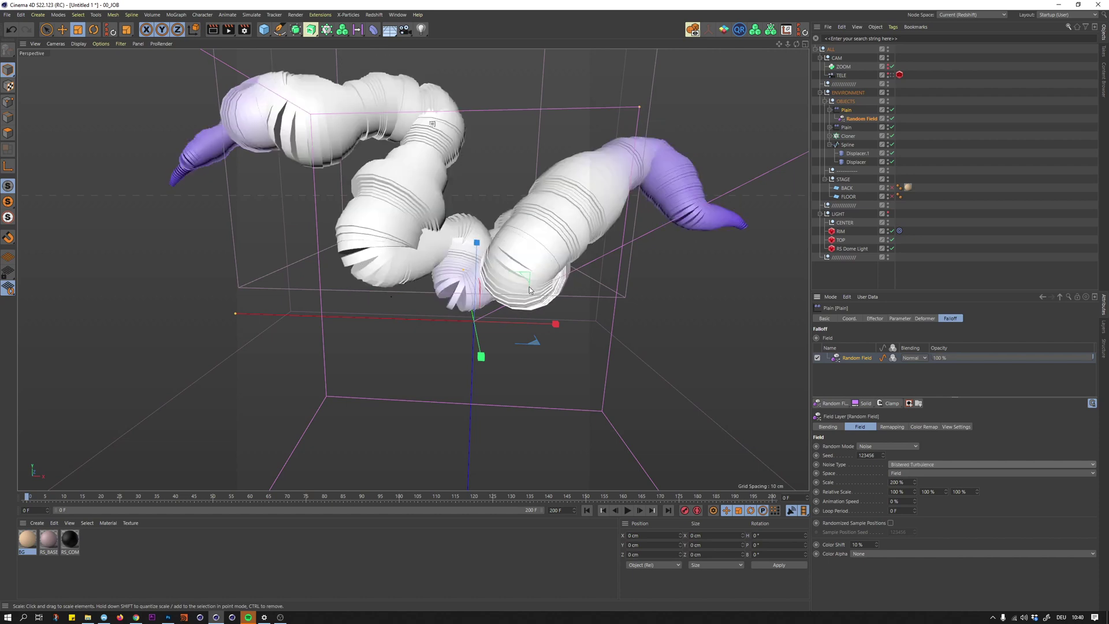
key("Up")
key("Up")
key("Up")
key("Up")
key("Up")
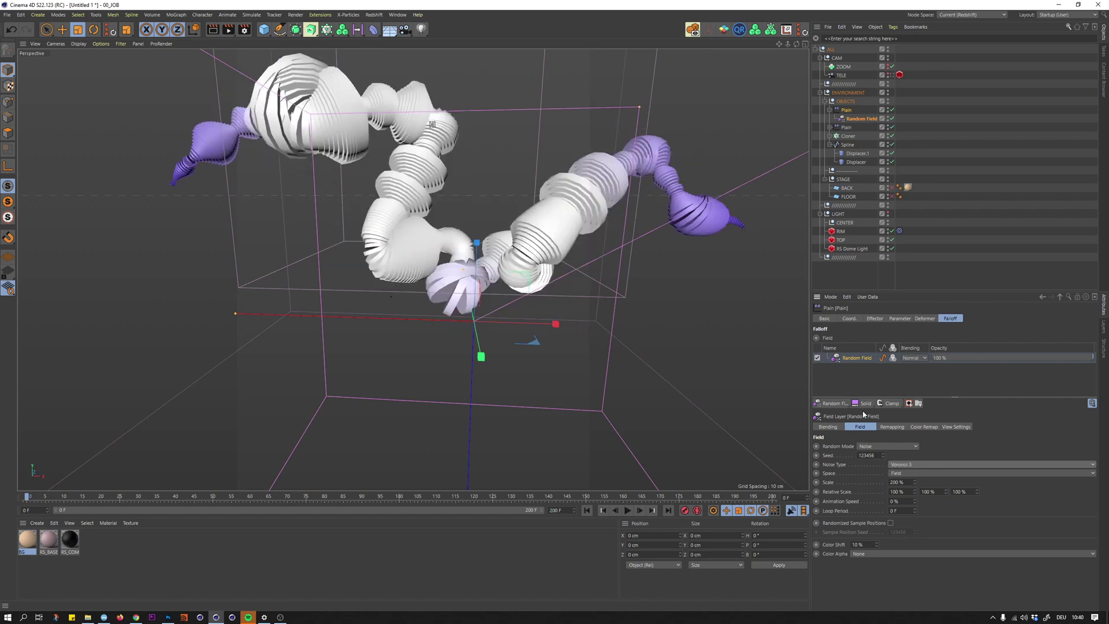
- Step through several seed values of the Random Field to vary the swelling of the cloned discs
left_click(869, 456)
key("Up")
key("Up")
key("Up")
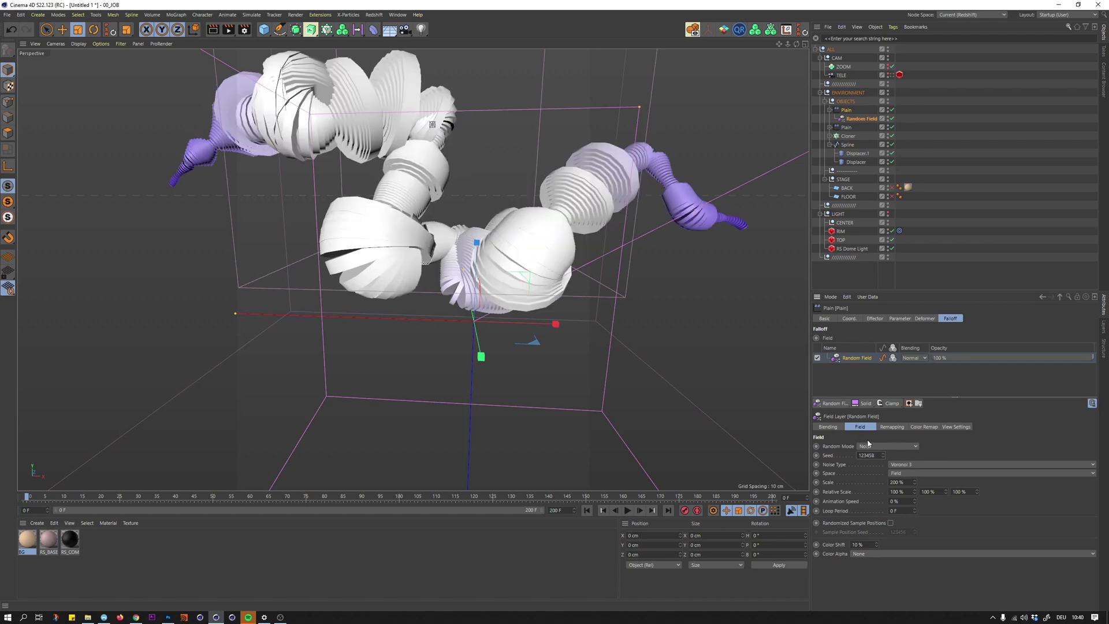
key("Up")
key("Up")
key("Up")
key("Up")
key("Up")
key("Up")
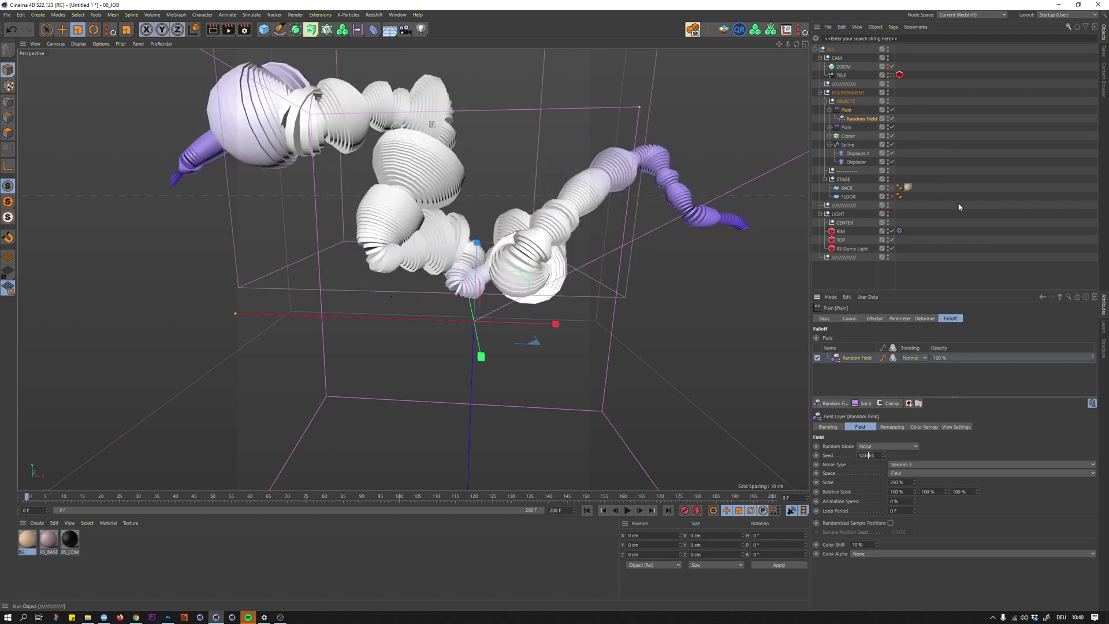
- Add a Volume Mesher and a Volume Builder and nest the Cloner inside the builder and mesher within the OBJECTS group
left_click(564, 193)
left_click_drag(564, 189, 504, 225, "alt")
left_click(830, 109)
left_click(770, 31)
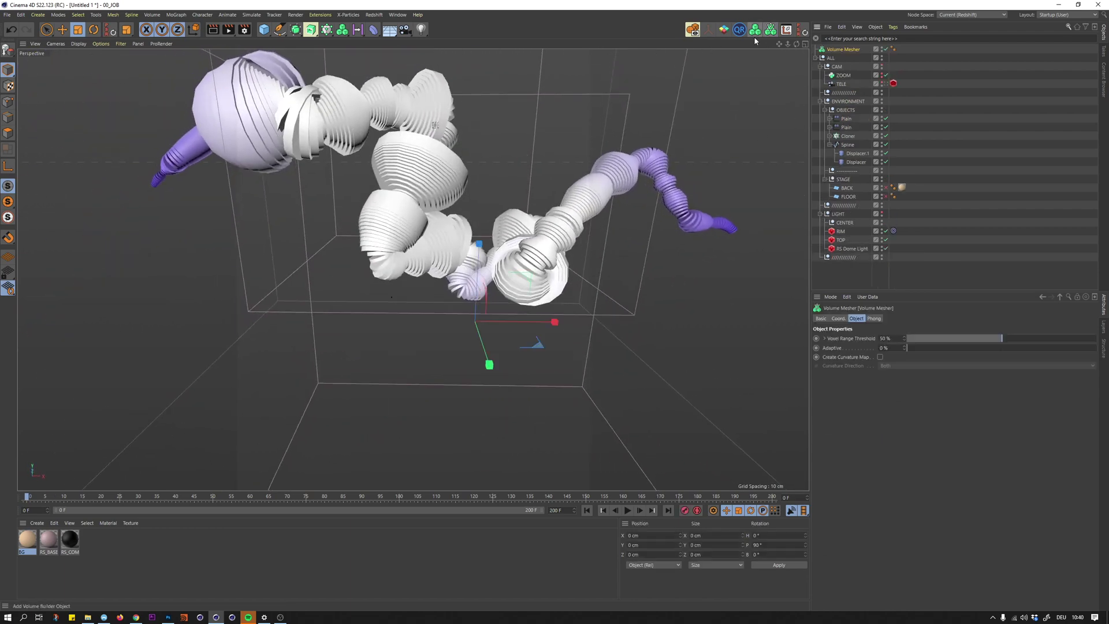
left_click(756, 32)
left_click(841, 59)
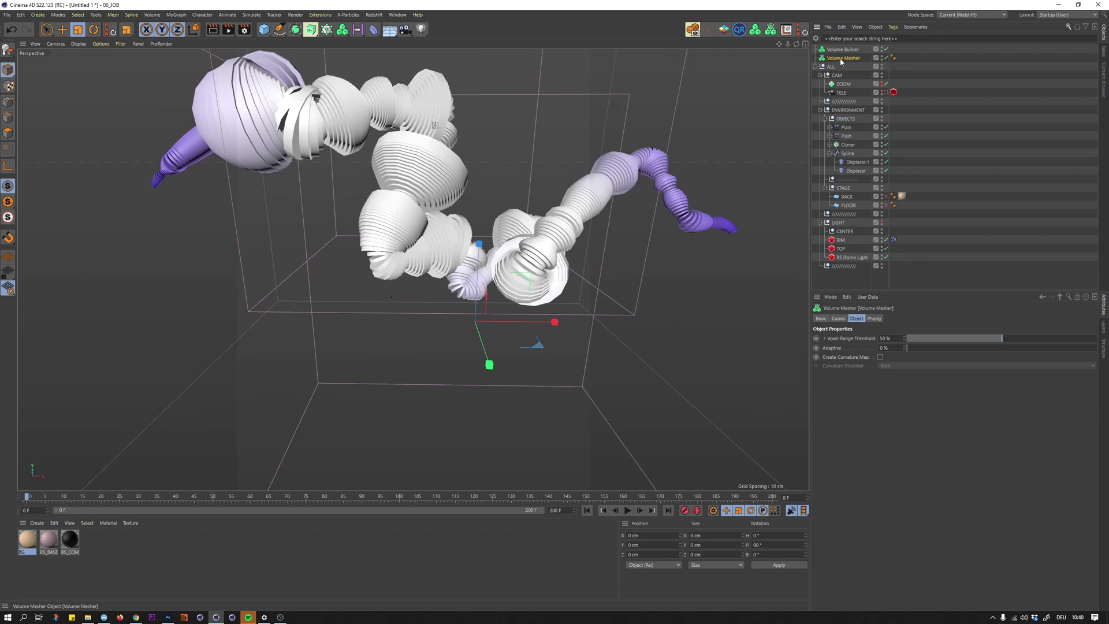
left_click_drag(843, 145, 854, 110)
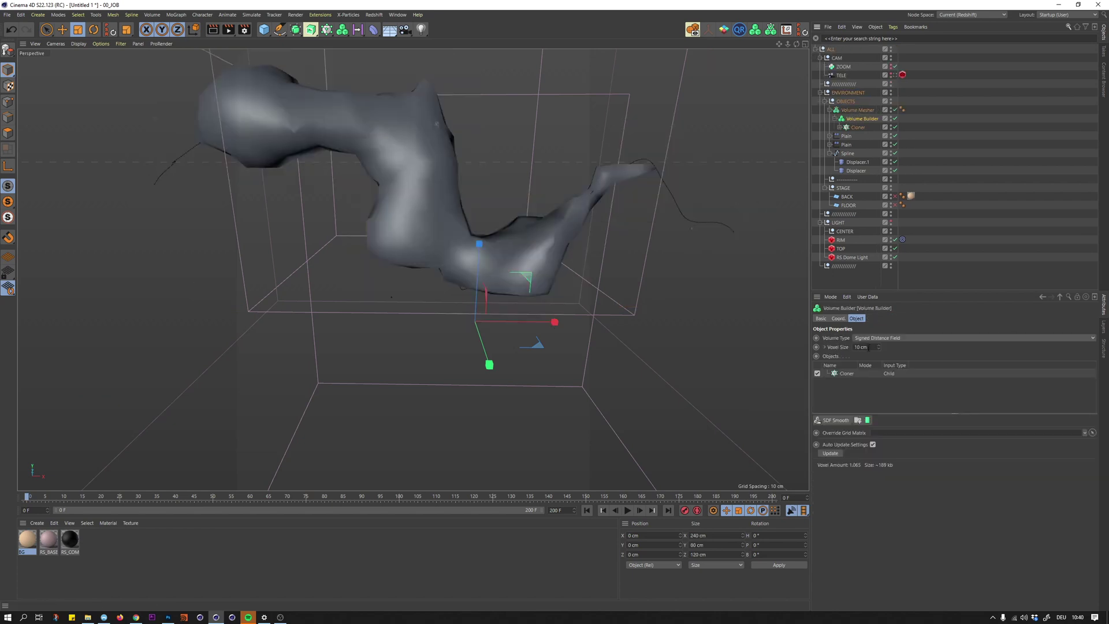
- Try a voxel size of 1 cm on the Volume Builder and refine it to 0.8 cm
double_click(860, 347)
type("1")
key("Return")
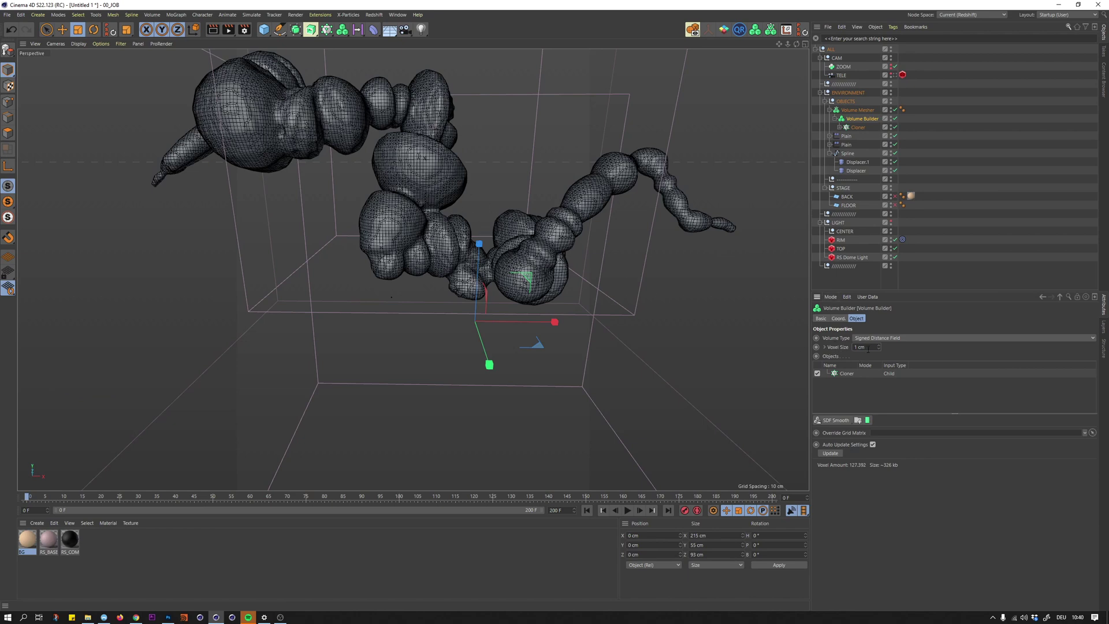
key("Return")
- Deselect everything and switch the viewport to Gouraud shading without wireframe lines
left_click(947, 214)
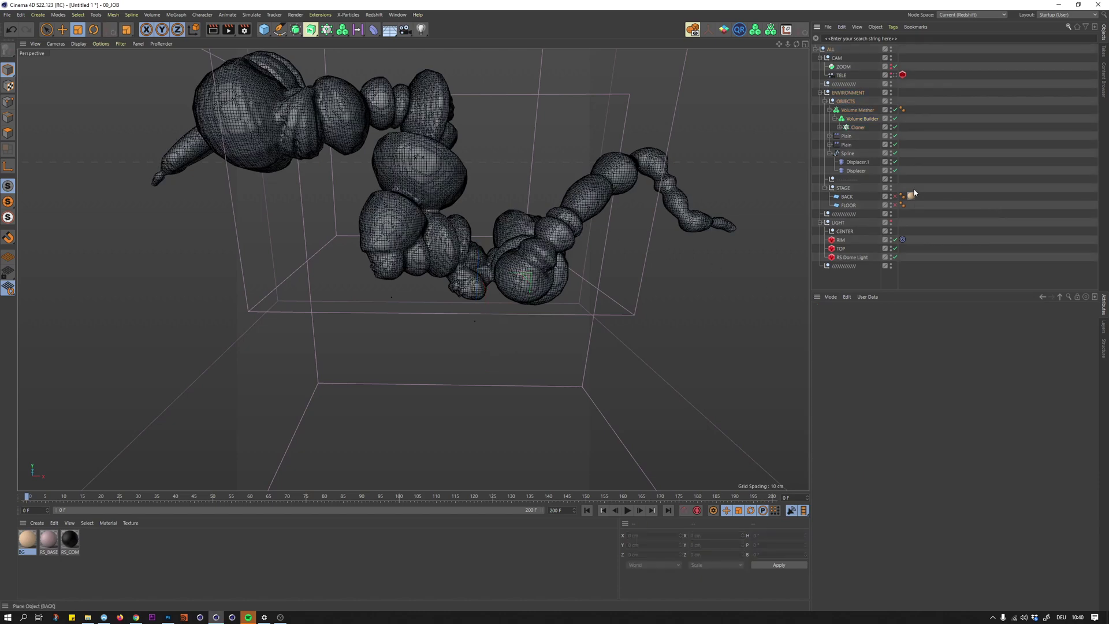
key("n")
key("a")
mouse_move(422, 198)
left_mouse_down("alt")
mouse_move(370, 224)
mouse_move(523, 200)
mouse_move(413, 188)
mouse_move(431, 206)
mouse_move(444, 188)
left_mouse_up("alt")
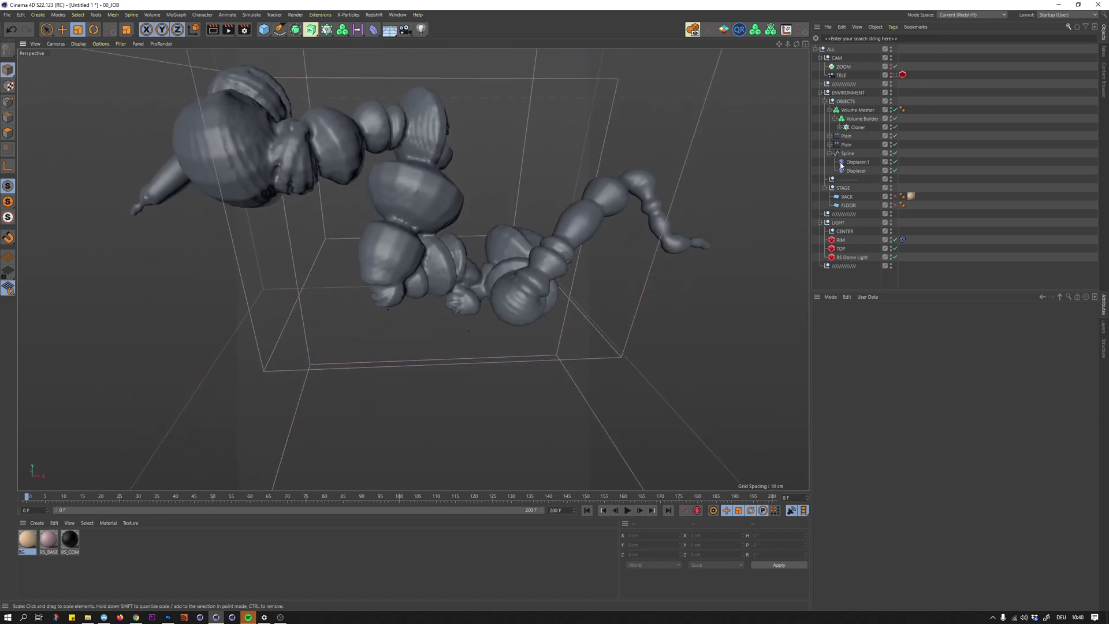
- Add an SDF Smooth filter to the Volume Builder's object list
left_click(862, 118)
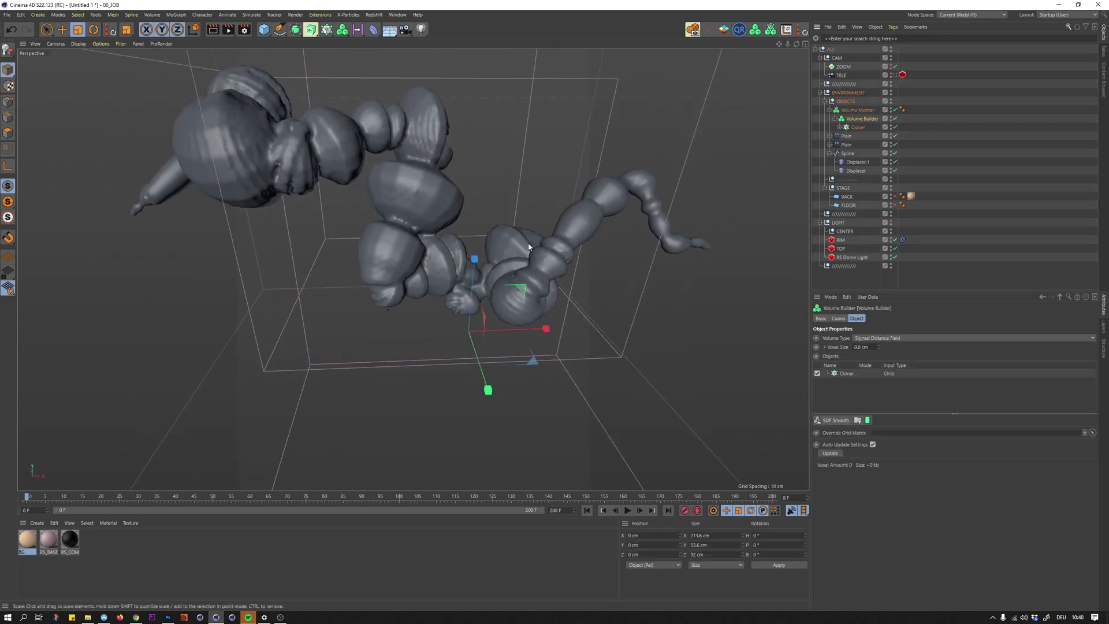
left_click(835, 421)
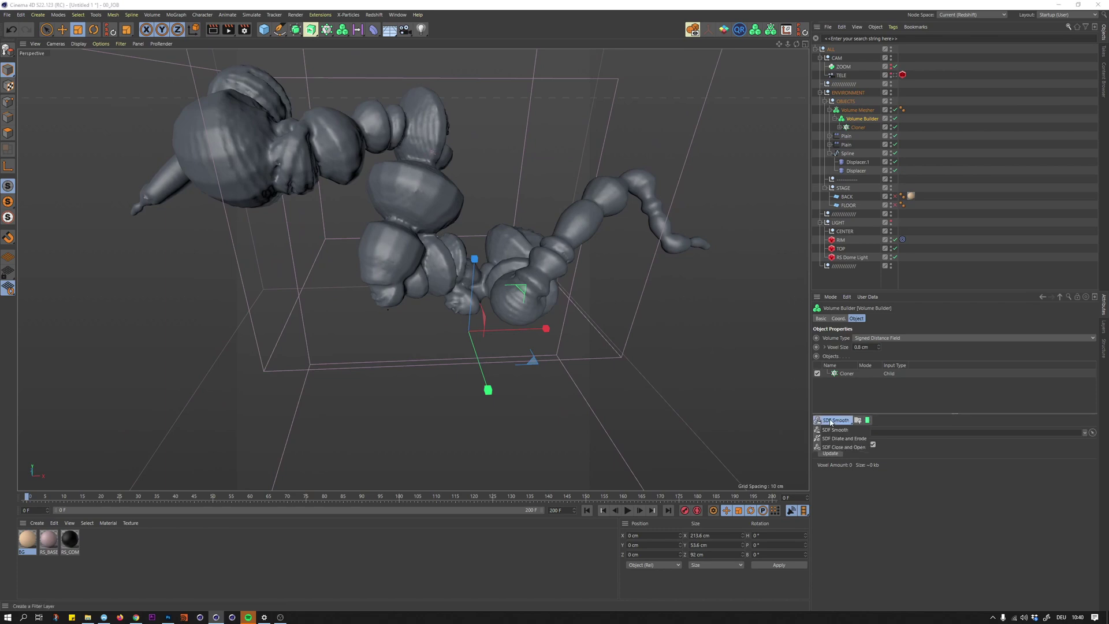
left_click(836, 430)
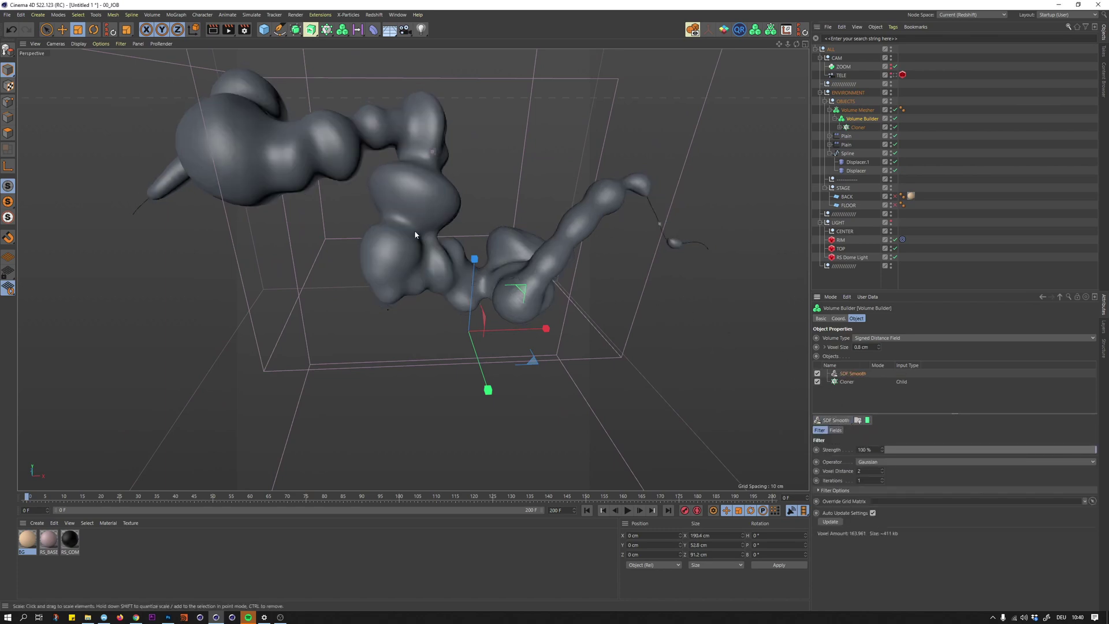
left_click_drag(415, 231, 629, 307, "alt")
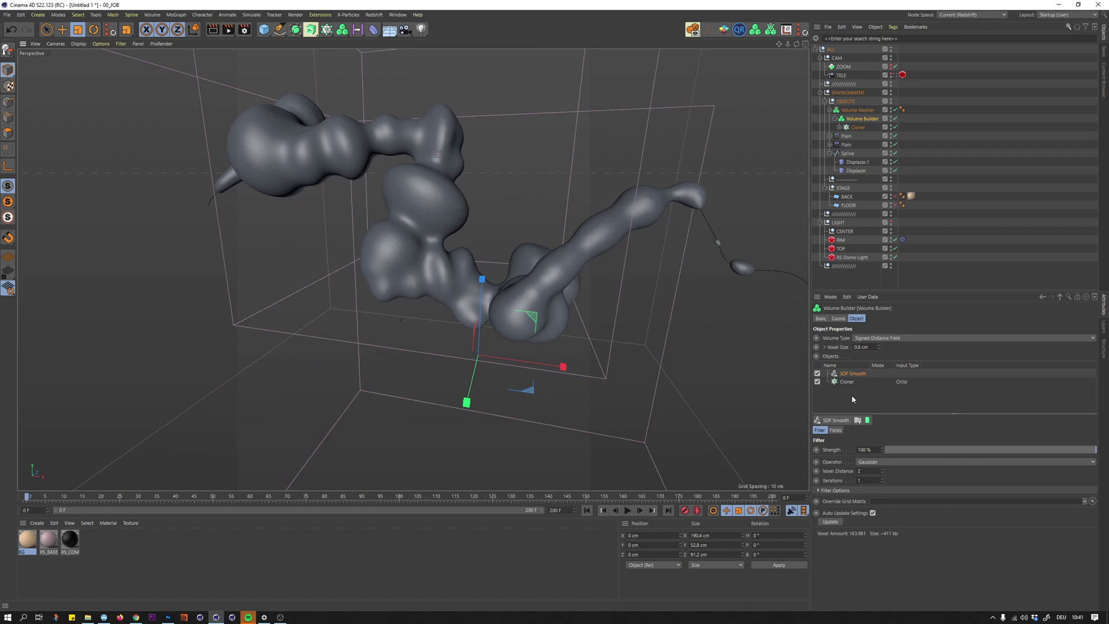
- Compare the SDF Smooth filter's operators, including Mean Curvature, and set the operator to Mean
left_click(877, 463)
left_click(877, 480)
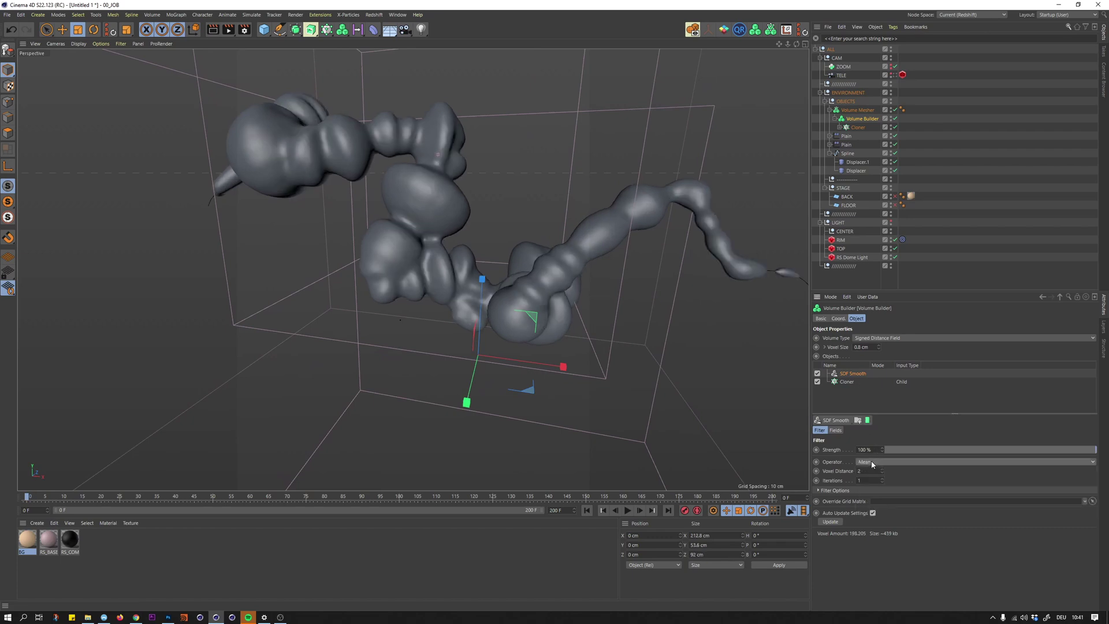
scroll(872, 462, "down", 2)
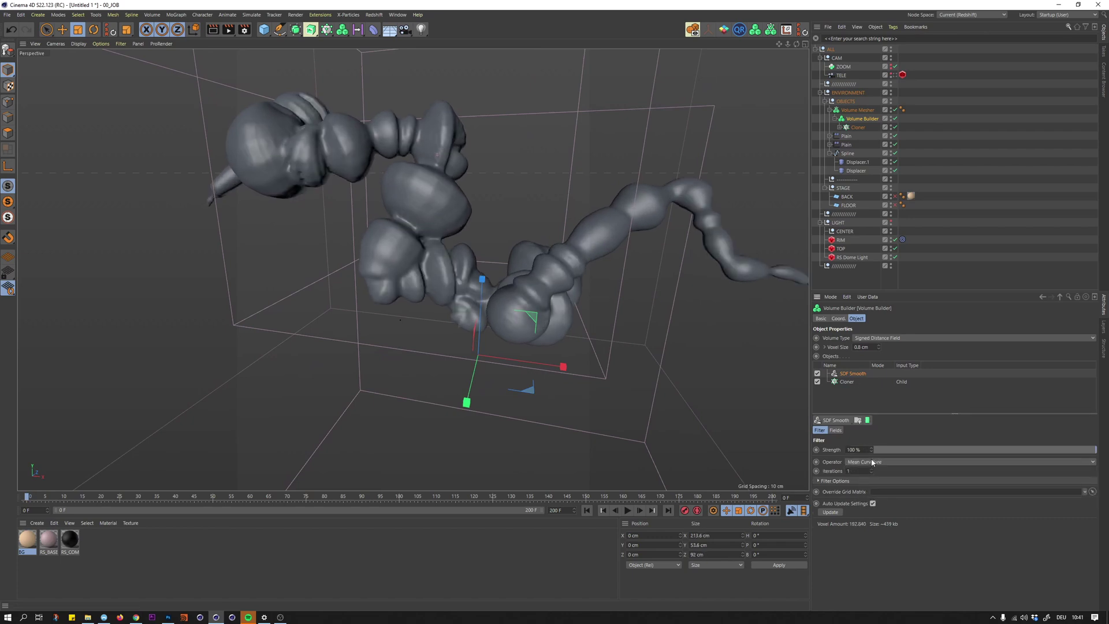
left_click(872, 462)
left_click(868, 478)
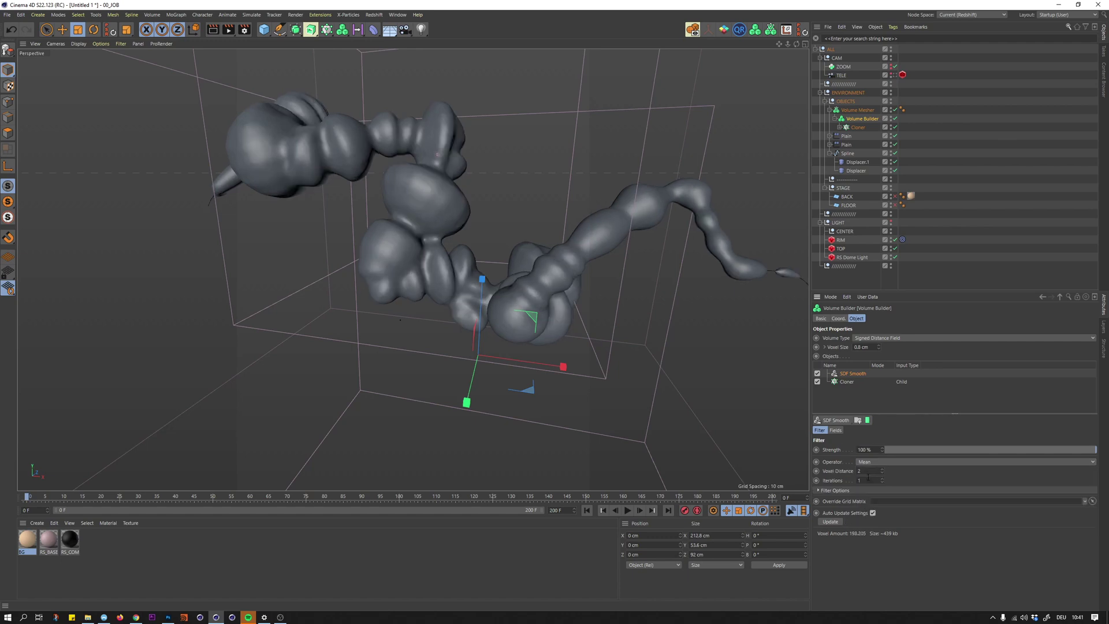
- Try 2 iterations on the SDF Smooth filter, restore the value to 1 and deselect the Volume Builder
type("2")
key("Return")
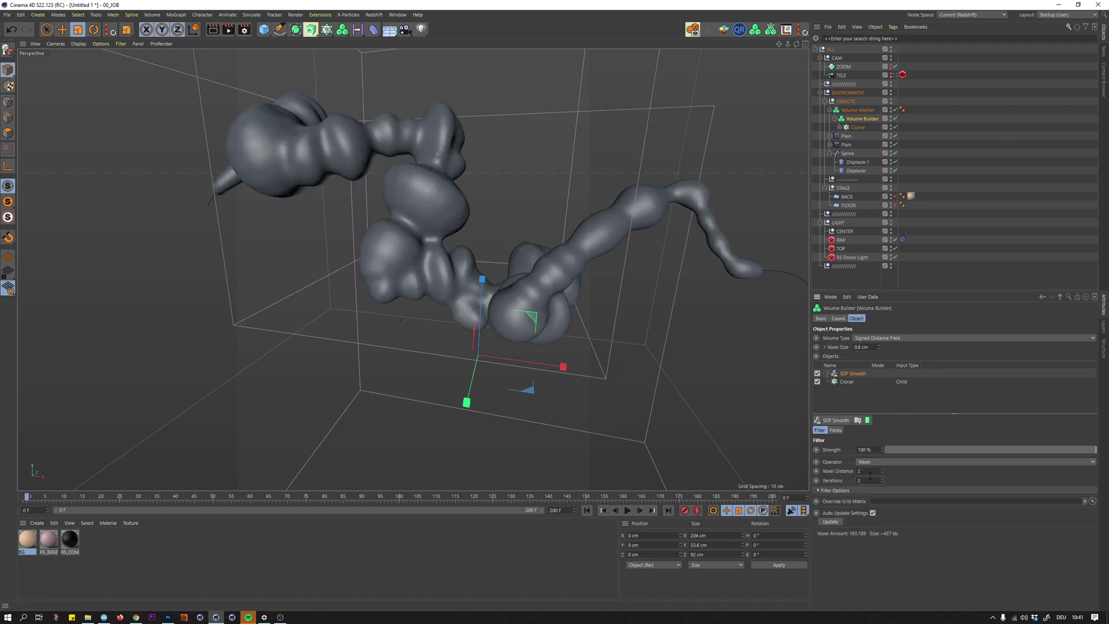
double_click(870, 476)
key("BackSpace")
double_click(870, 475)
key("BackSpace")
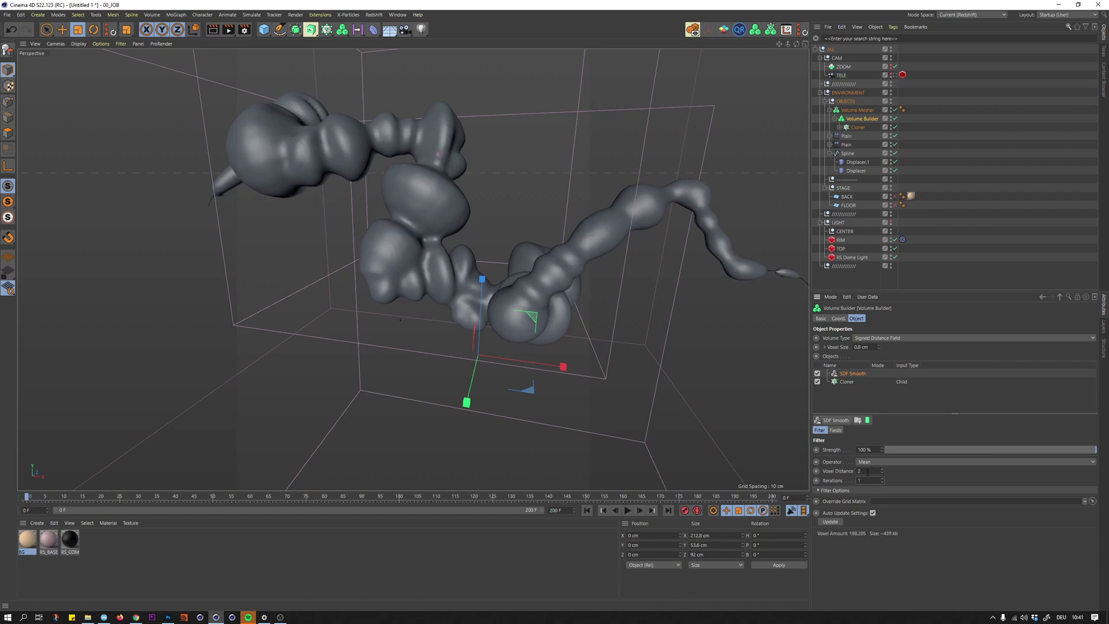
scroll(869, 472, "up", 1)
scroll(869, 472, "down", 1)
left_click(960, 247)
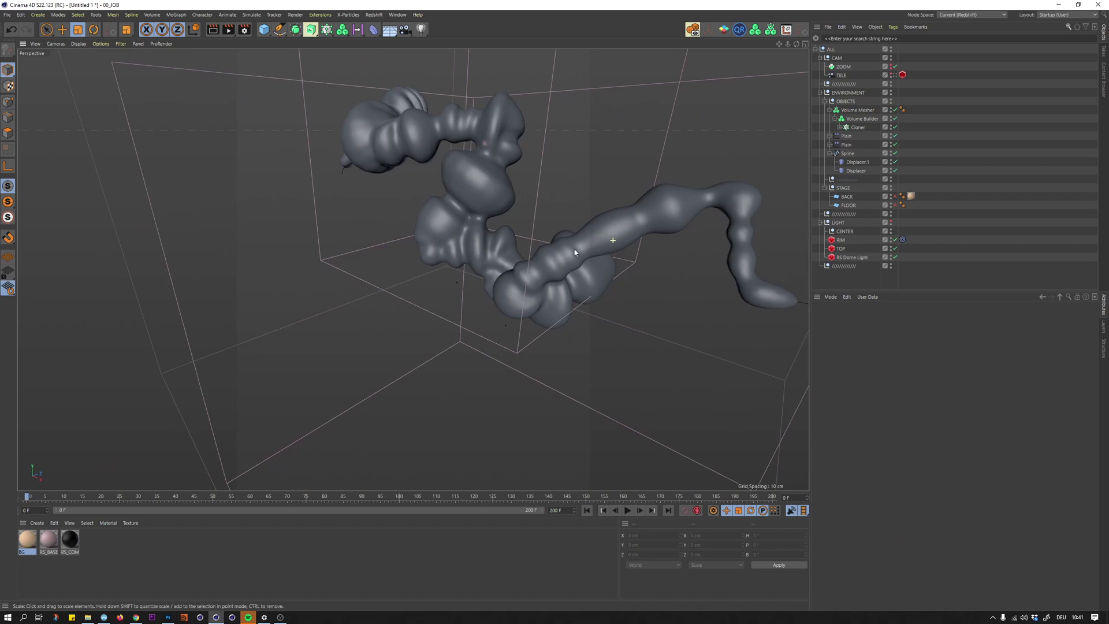
- Add a Smoothing deformer and place it in the OBJECTS group above the Volume Mesher
left_click_drag(574, 252, 627, 241, "alt")
left_click(846, 101)
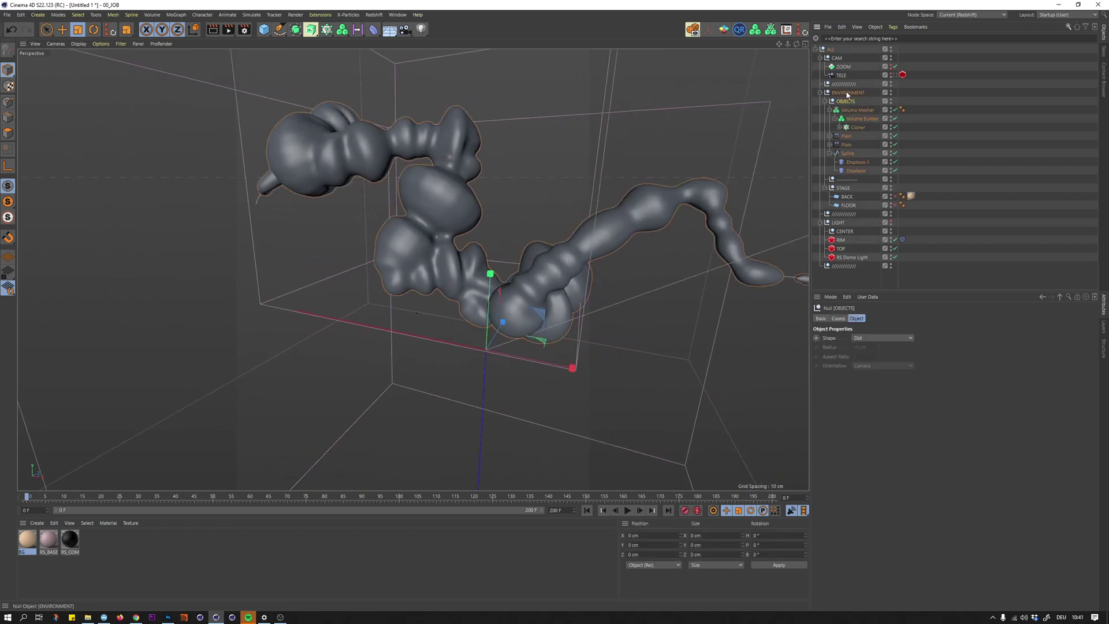
key("shift+c")
type("smotj")
key("BackSpace")
key("BackSpace")
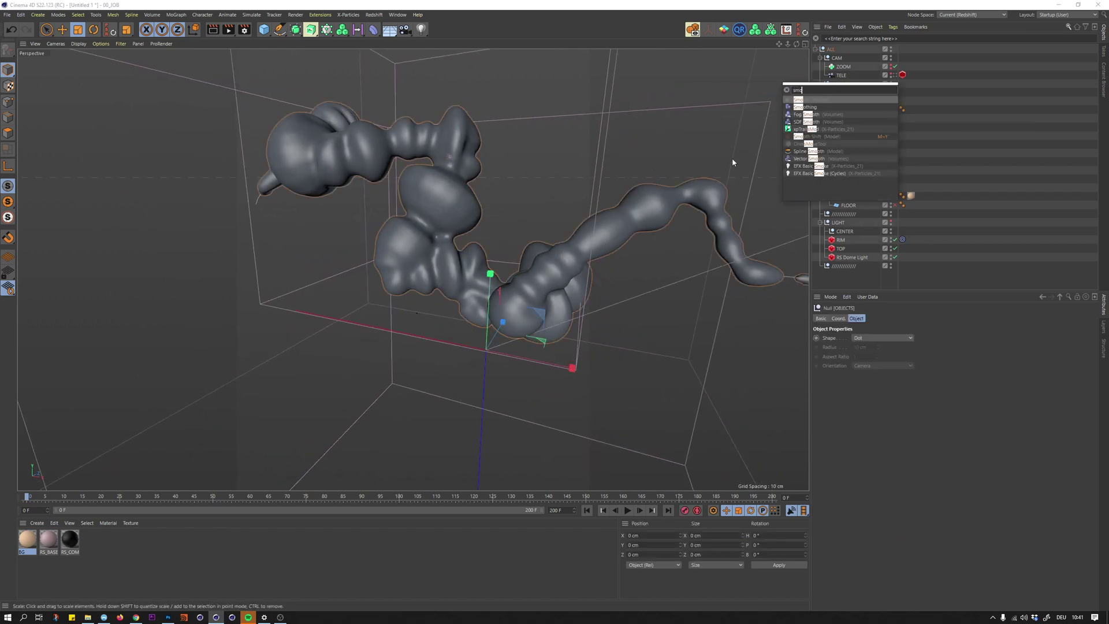
key("Down")
key("Return")
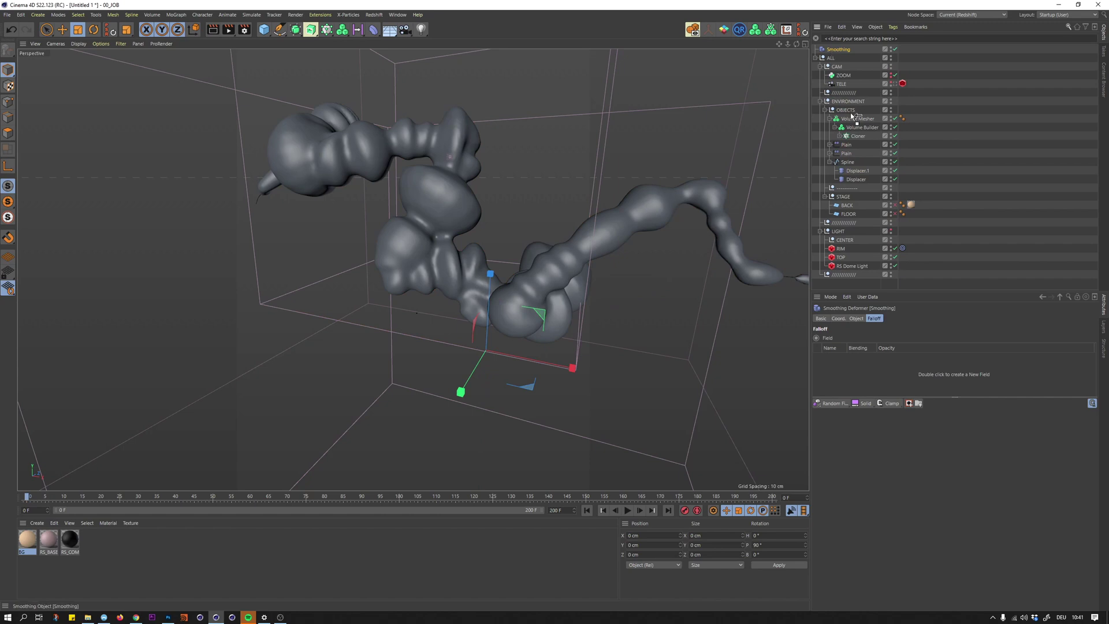
left_click_drag(851, 115, 852, 114)
- Set the Smoothing deformer's iterations to 20 and its stiffness to 15 %, after trying a stiffness of 3 %
left_click(857, 319)
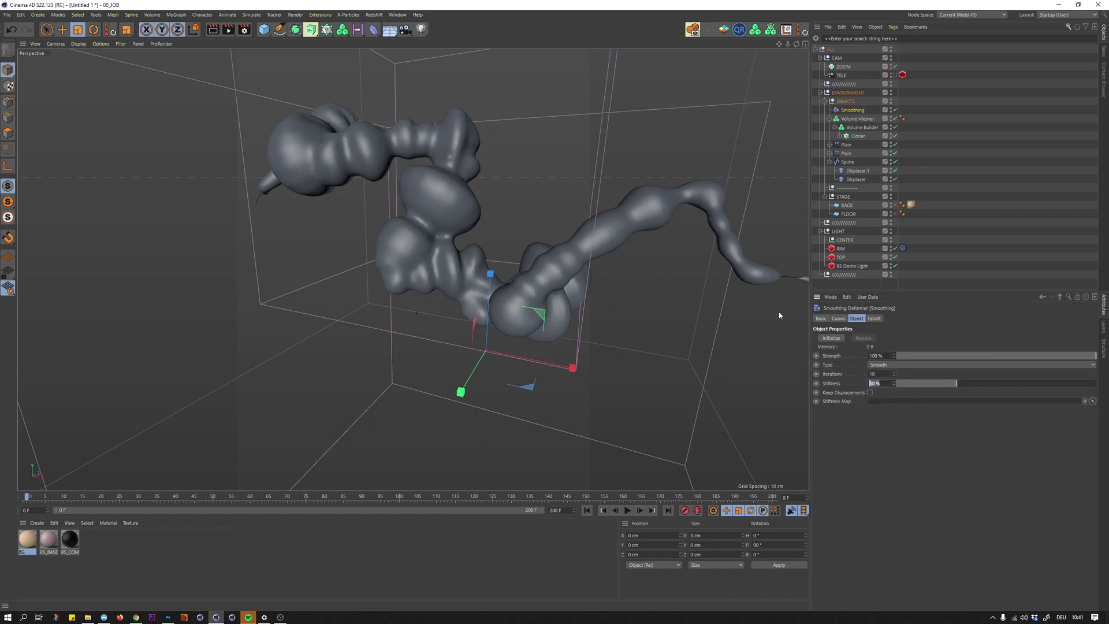
type("3")
key("Return")
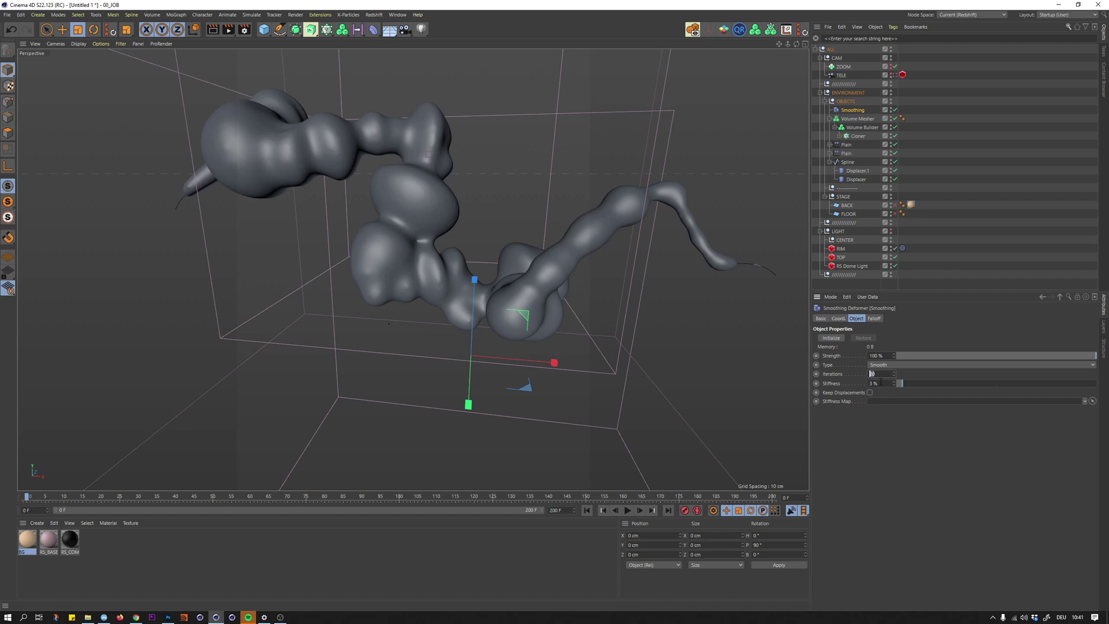
key("Return")
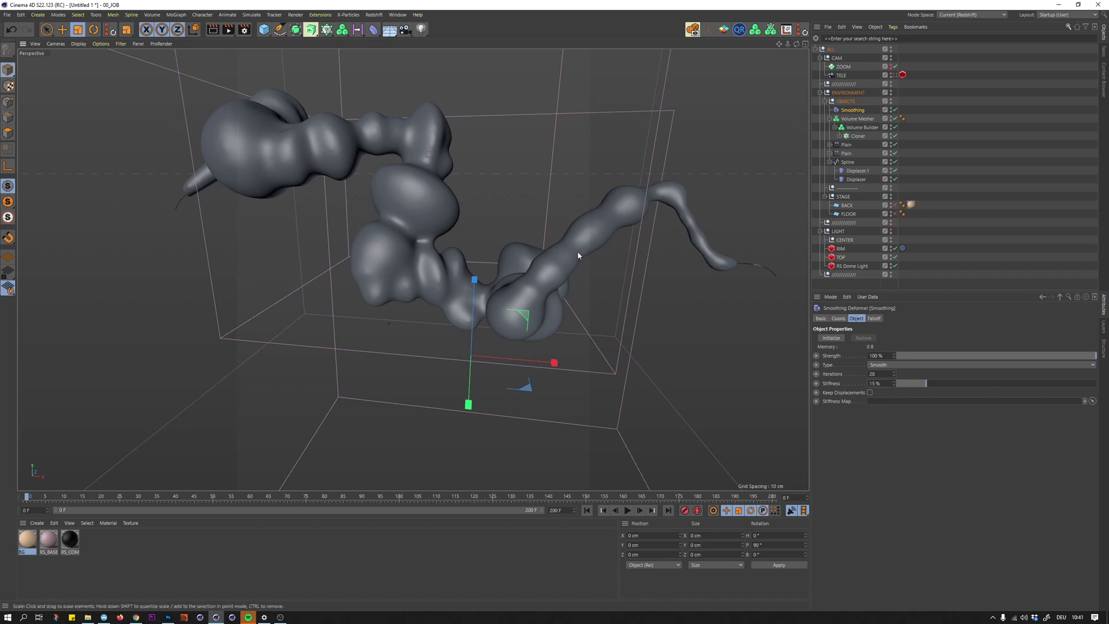
left_click_drag(579, 255, 398, 195, "alt")
- Add an SDF Dilate and Erode filter to the Volume Builder below SDF Smooth, with an offset of -0.6 cm
left_click(853, 120)
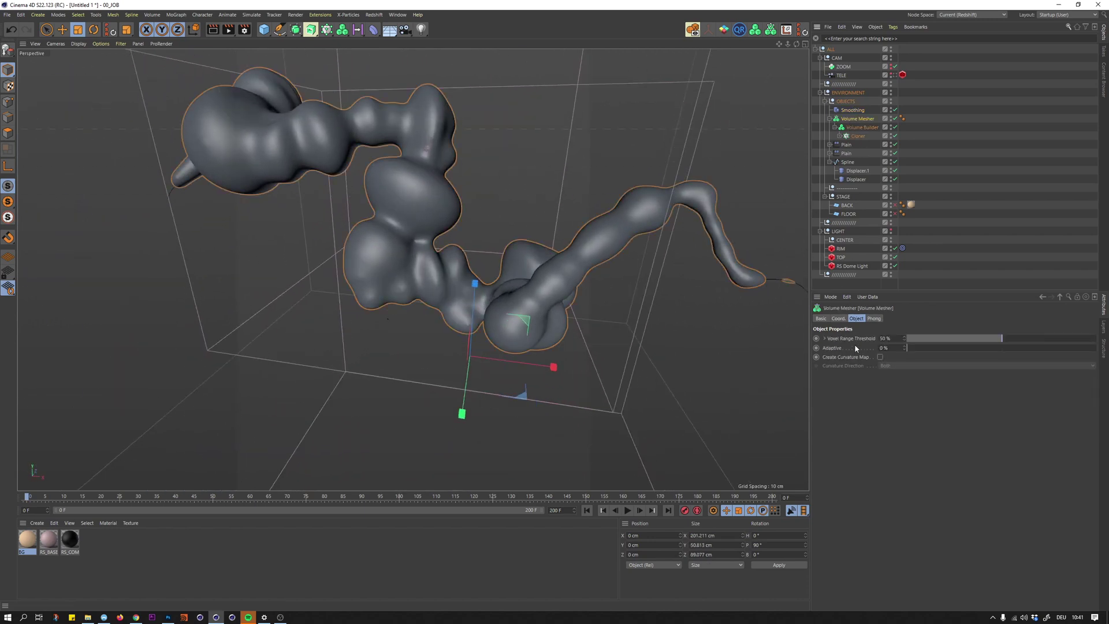
left_click(862, 128)
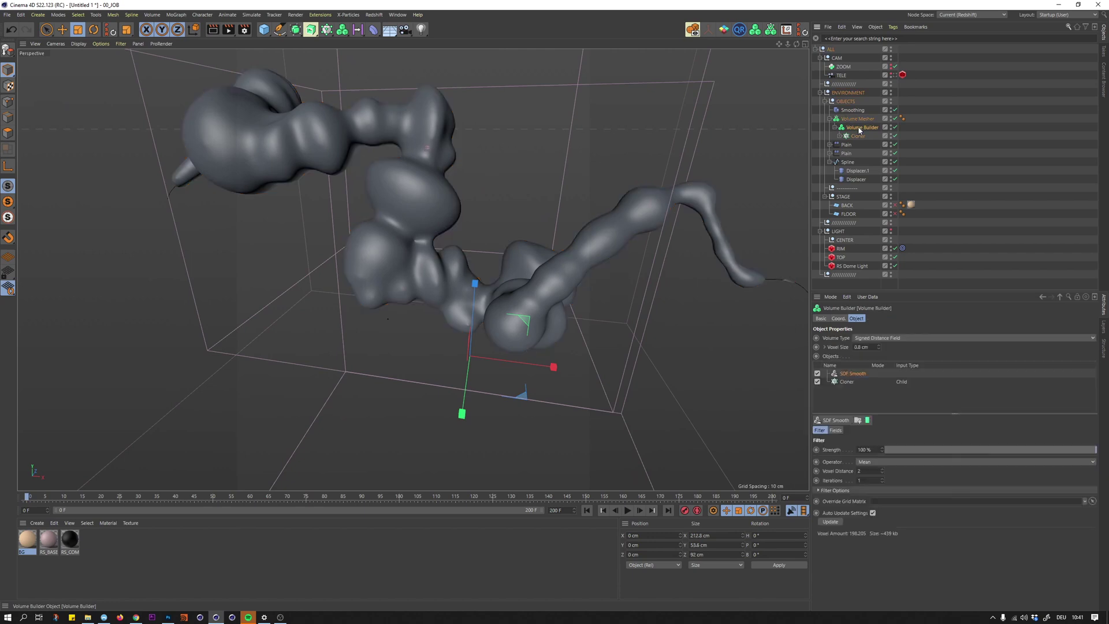
left_click(824, 421)
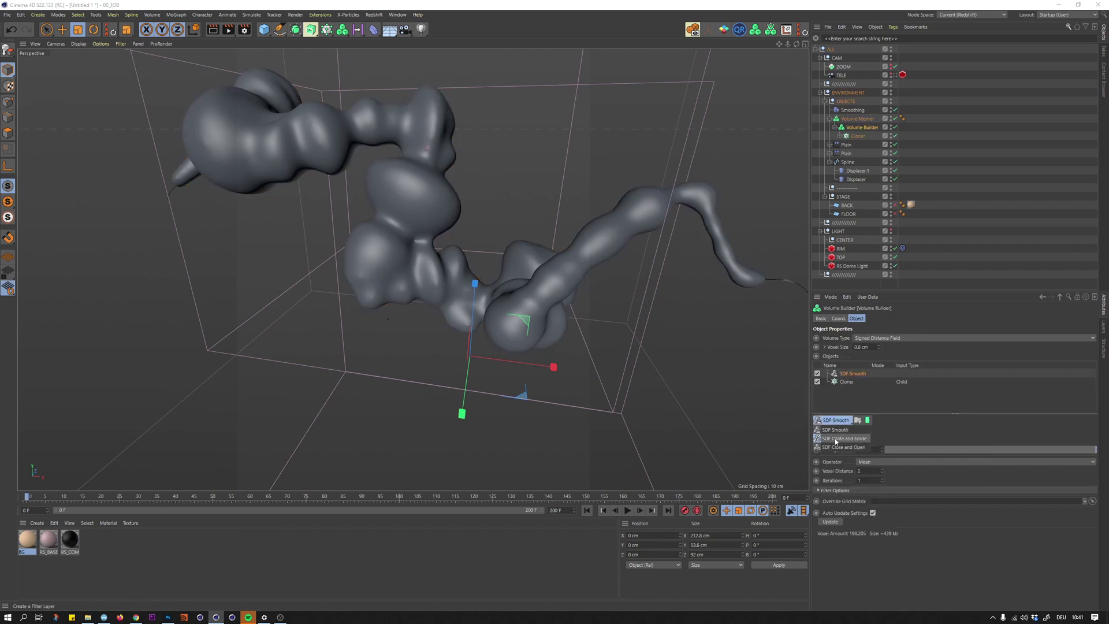
left_click(843, 439)
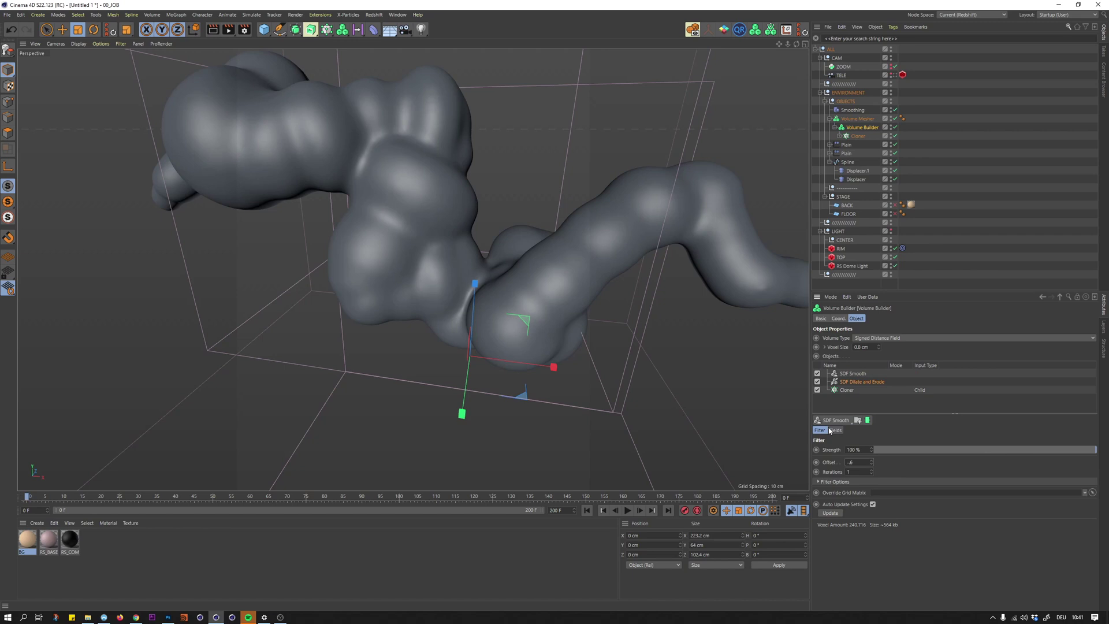
key("Return")
left_click_drag(546, 276, 499, 275, "alt")
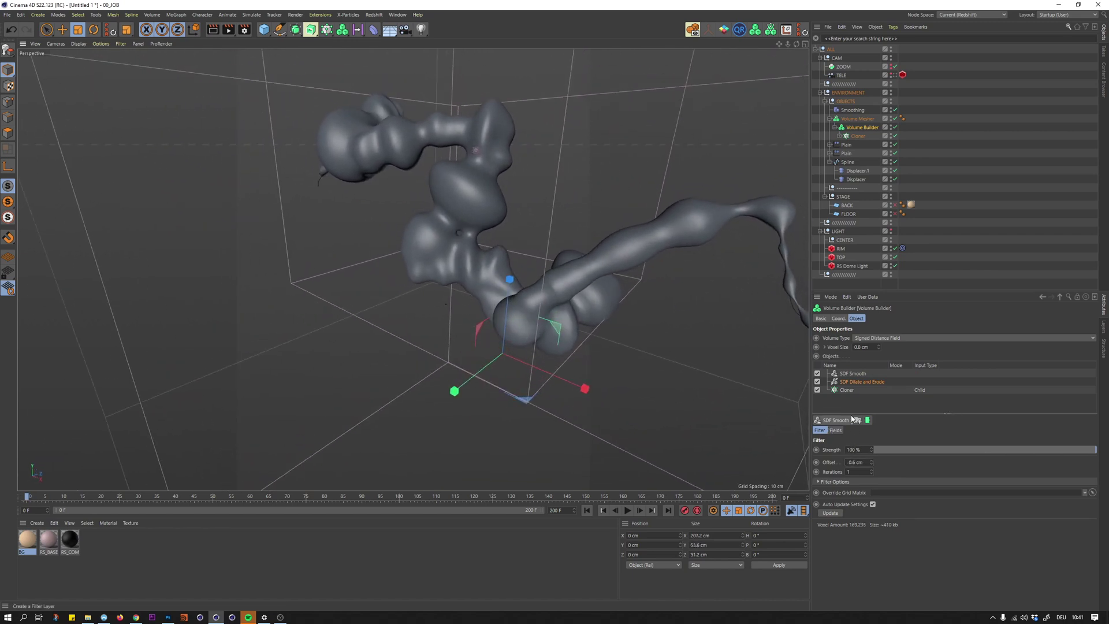
- Try an offset of -1 cm on the SDF Dilate and Erode filter and settle on -0.5 cm
left_click(858, 462)
type("-1")
key("Return")
left_click_drag(598, 272, 664, 269, "alt")
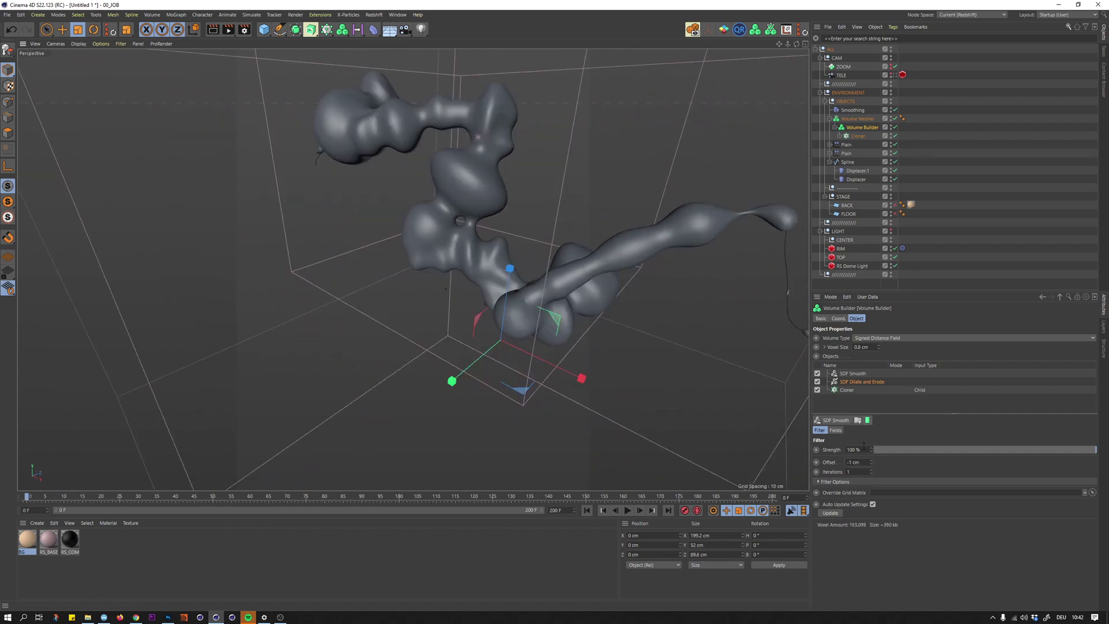
type("-0.8")
key("Return")
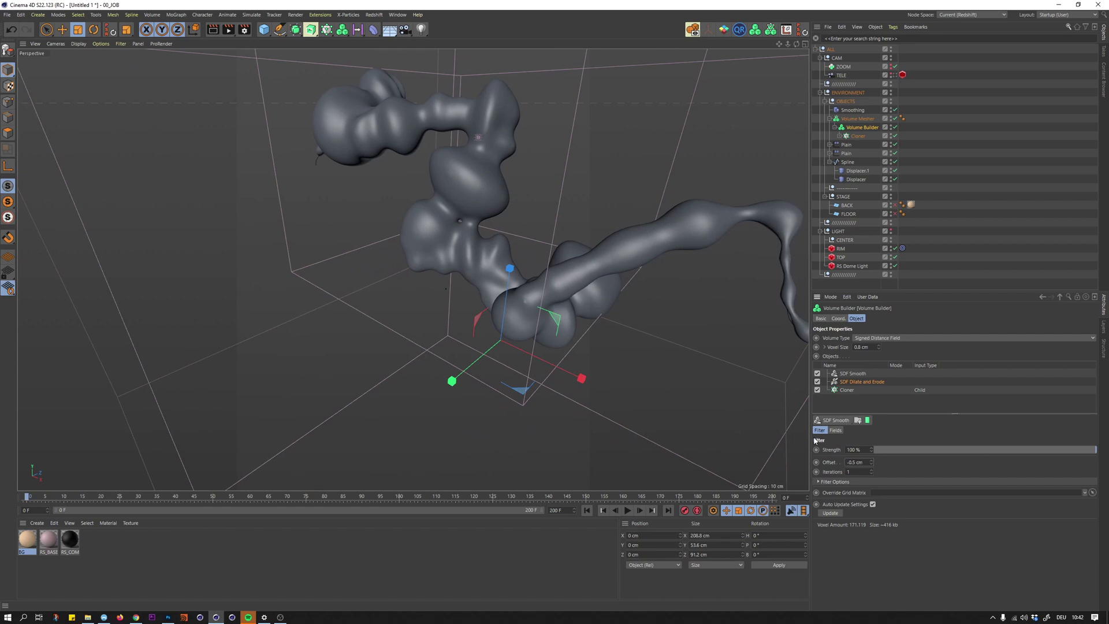
- Clear the object selection and collapse the Volume Mesher and Spline hierarchies in the OBJECTS group
left_click(658, 370)
mouse_move(486, 231)
left_mouse_down("alt")
mouse_move(406, 228)
mouse_move(500, 238)
left_mouse_up("alt")
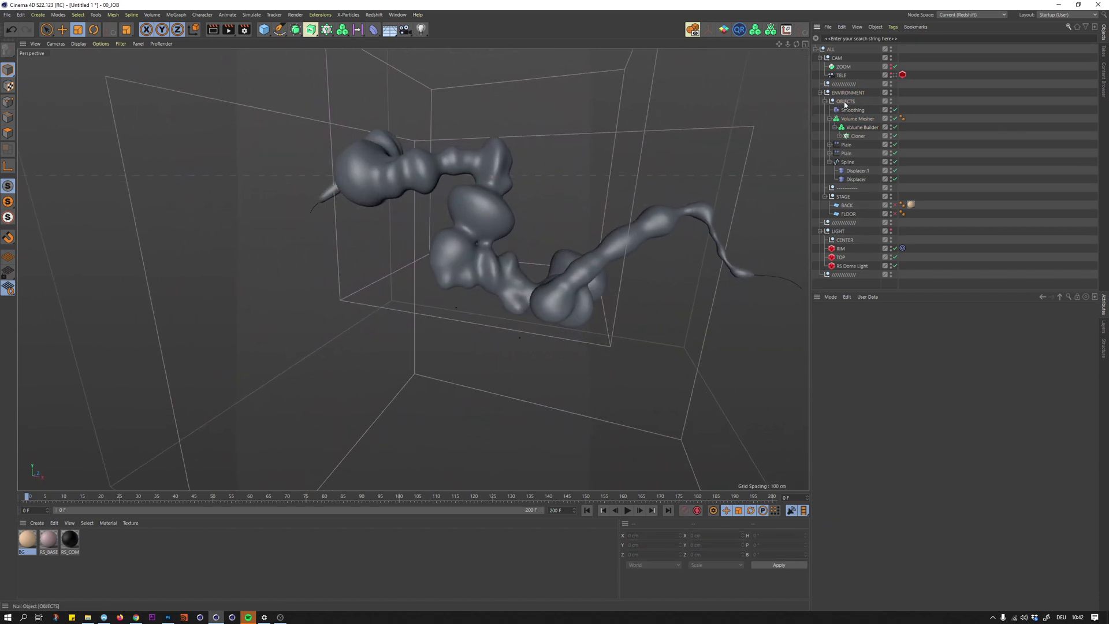
left_click(829, 119)
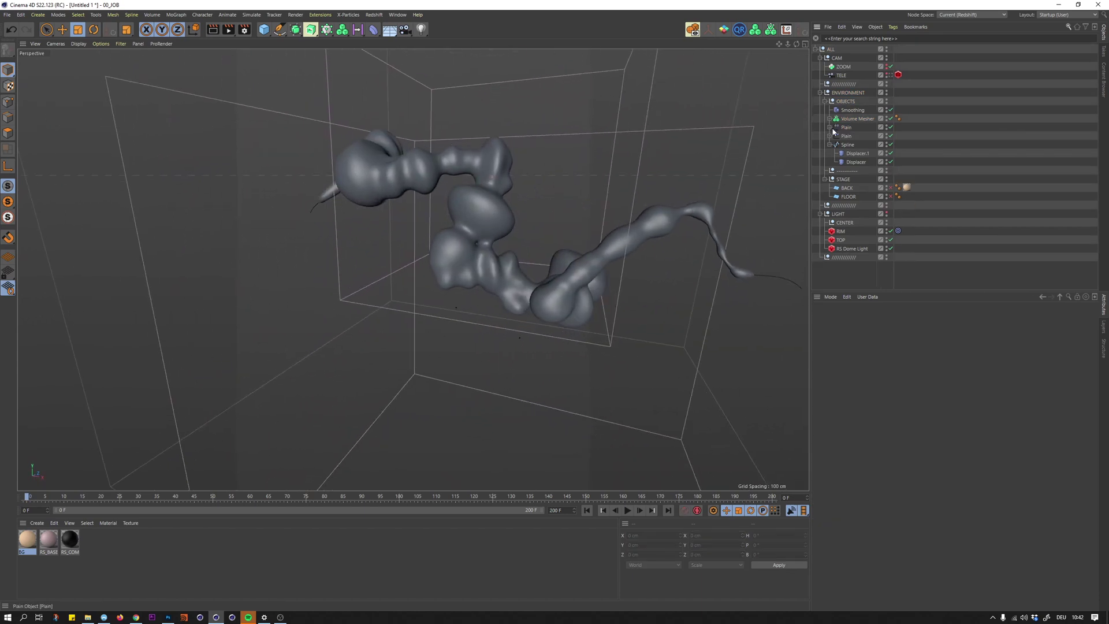
left_click(829, 144)
left_click_drag(619, 232, 630, 239, "alt")
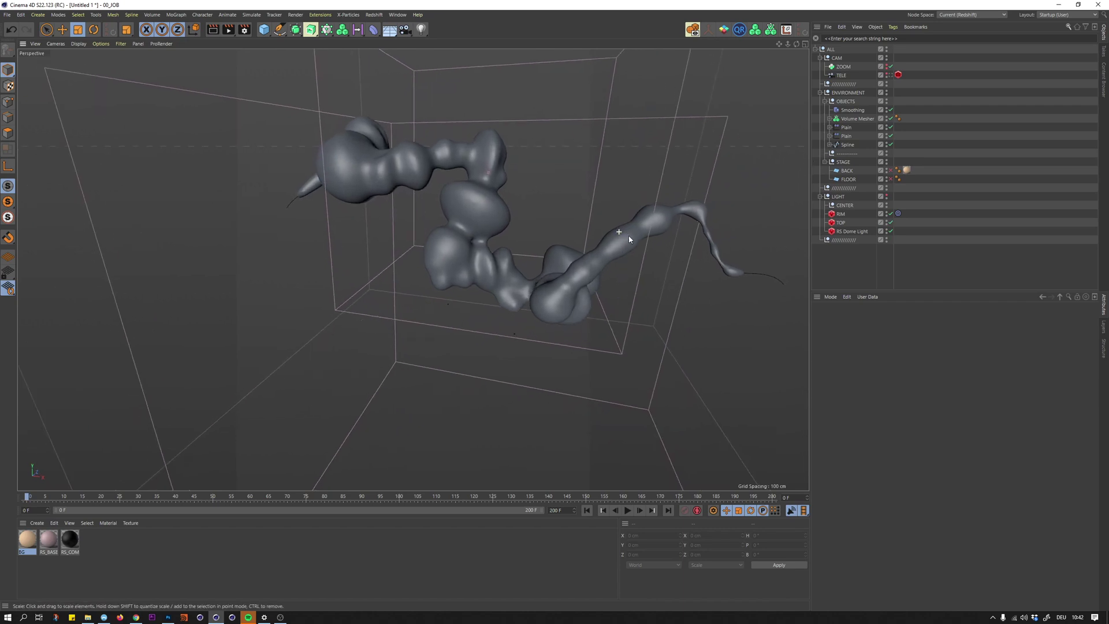
- Duplicate the Volume Mesher, convert one of the two to a polygon object, and place both at the top of the OBJECTS group
left_click(857, 118)
key("ctrl+v")
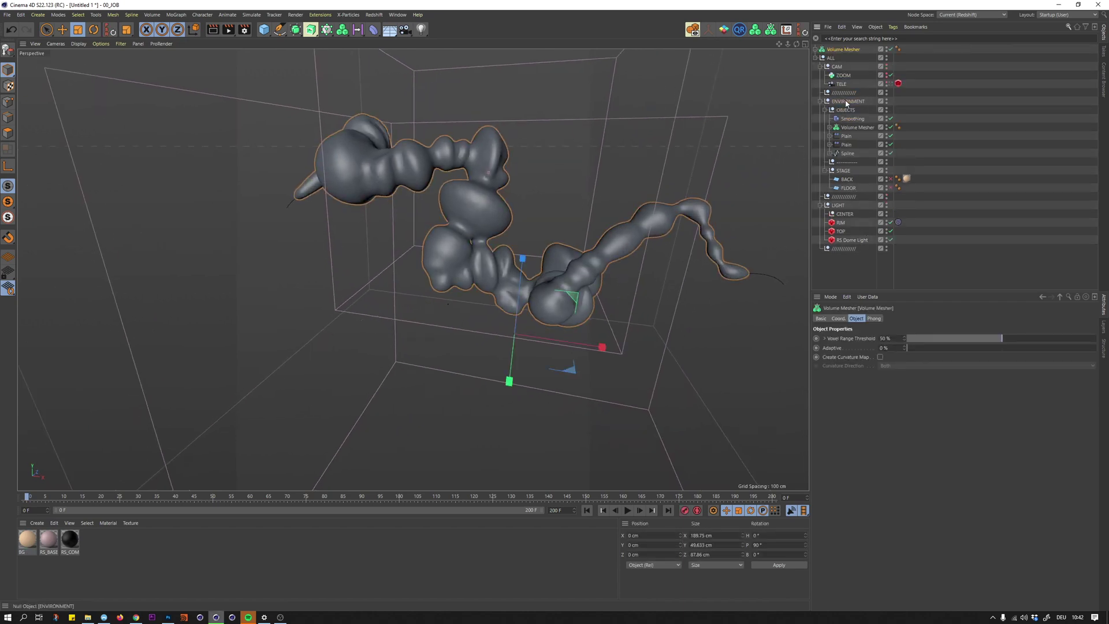
left_click(849, 128)
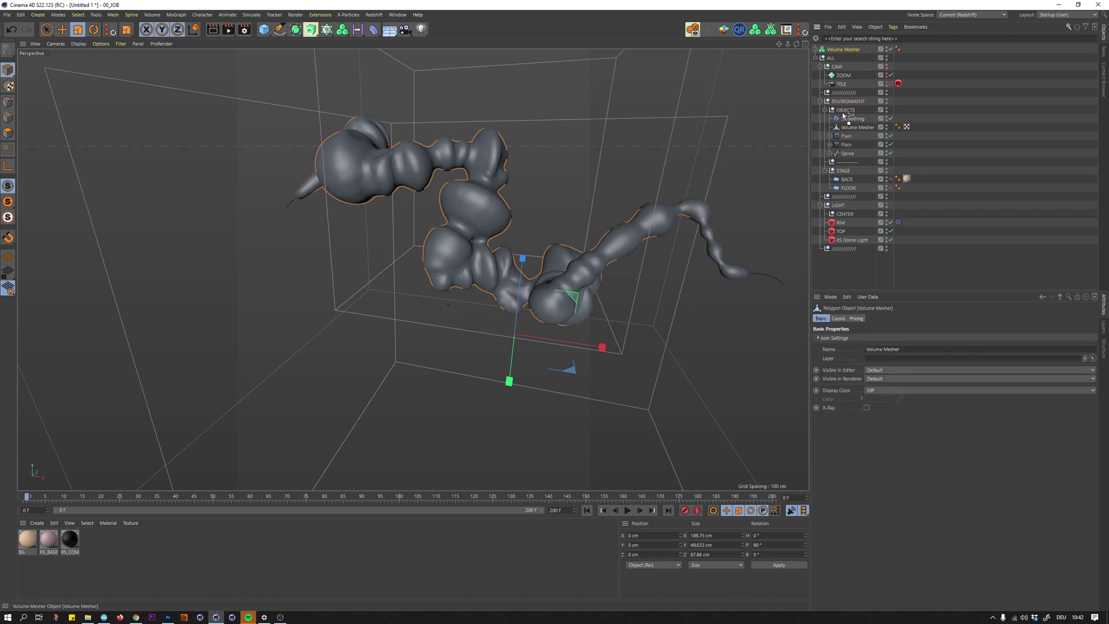
left_click_drag(843, 115, 845, 114)
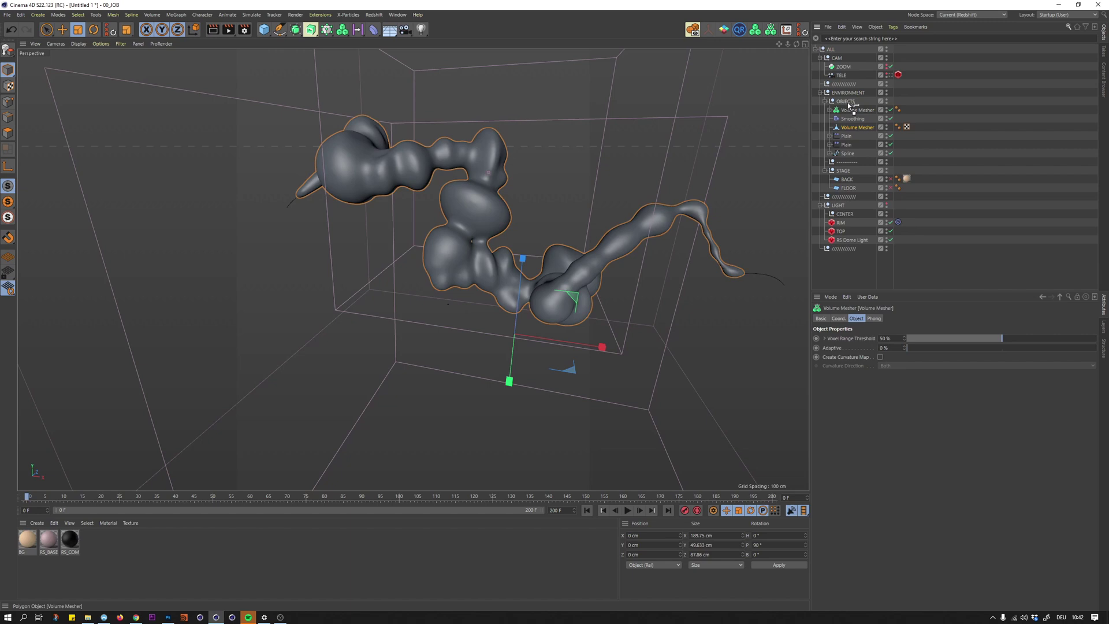
left_click_drag(848, 104, 848, 105)
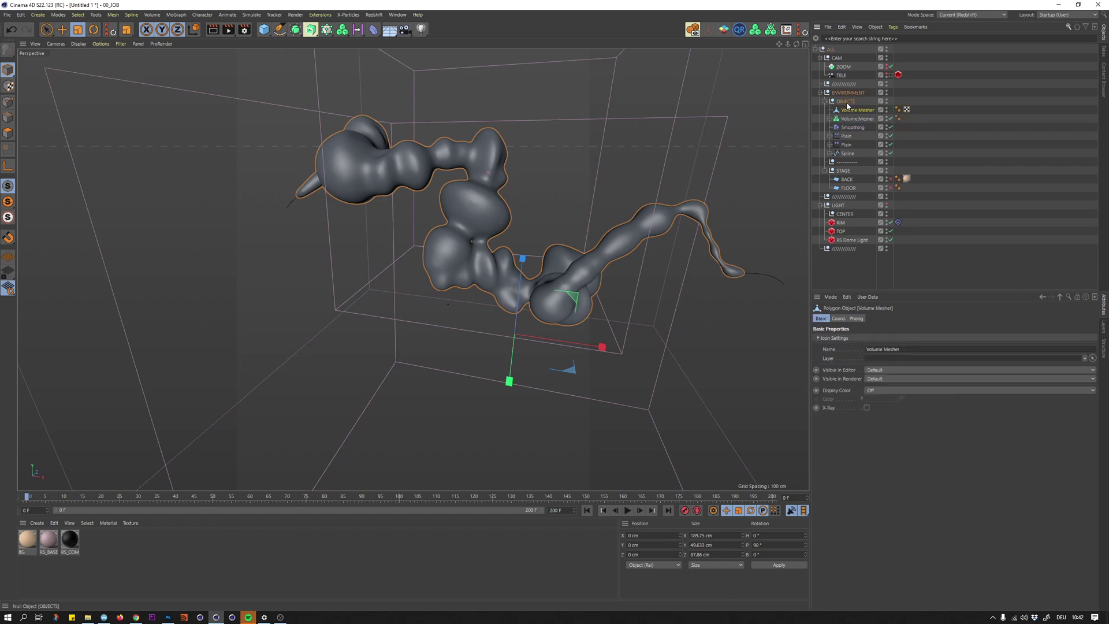
- Group the live Volume Mesher, Smoothing, both Plain effectors and the Spline under a null named _orig
left_click_drag(862, 153, 838, 121)
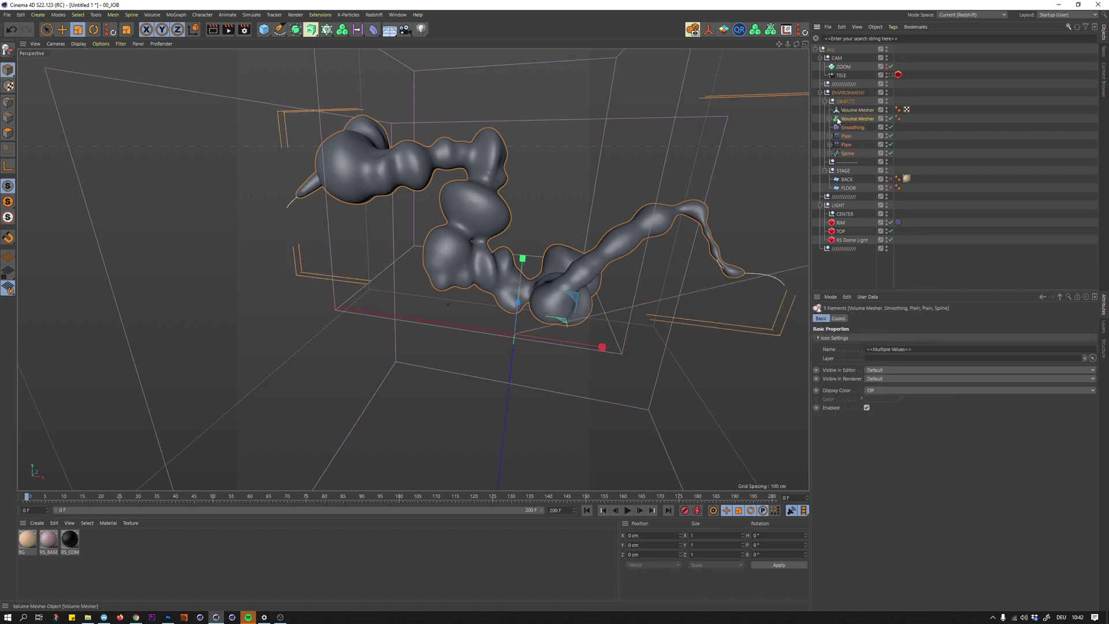
key("alt+g")
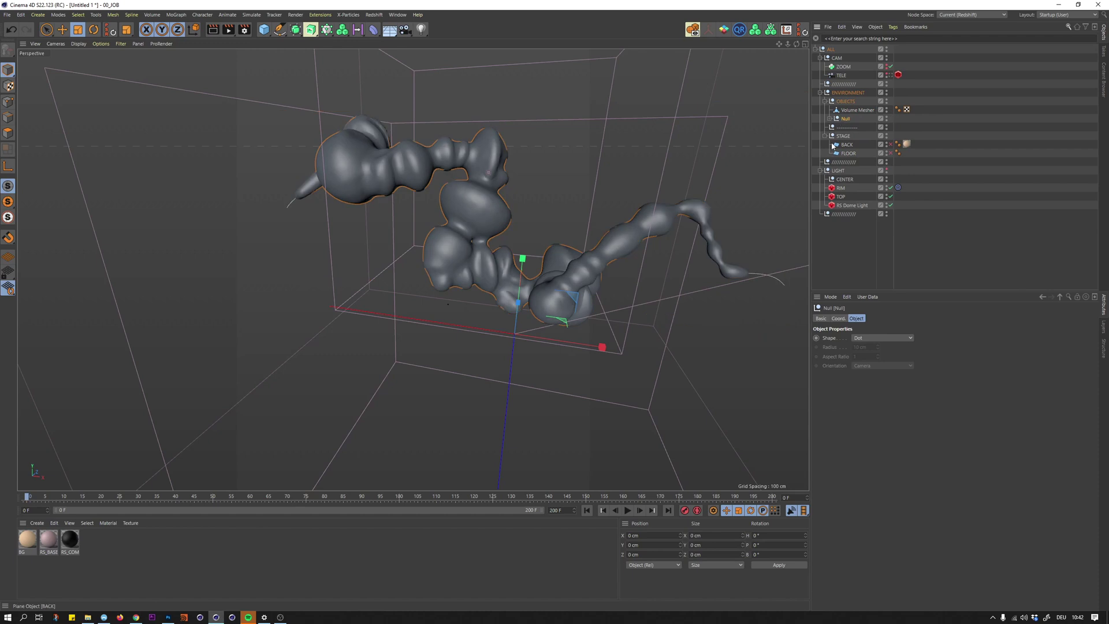
double_click(852, 118)
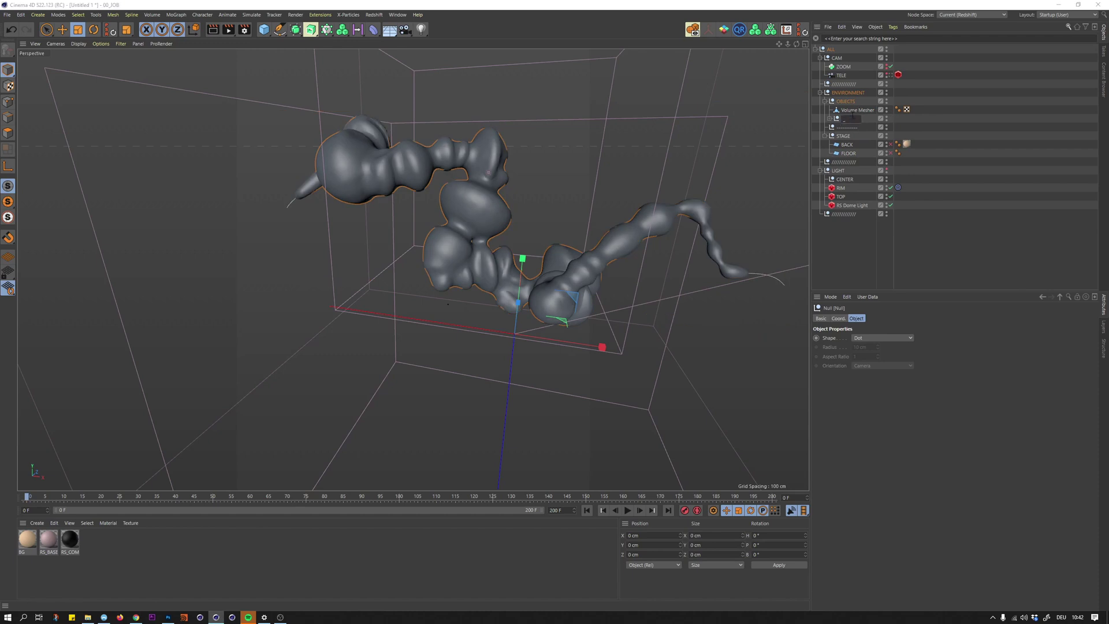
type("_orig")
key("Return")
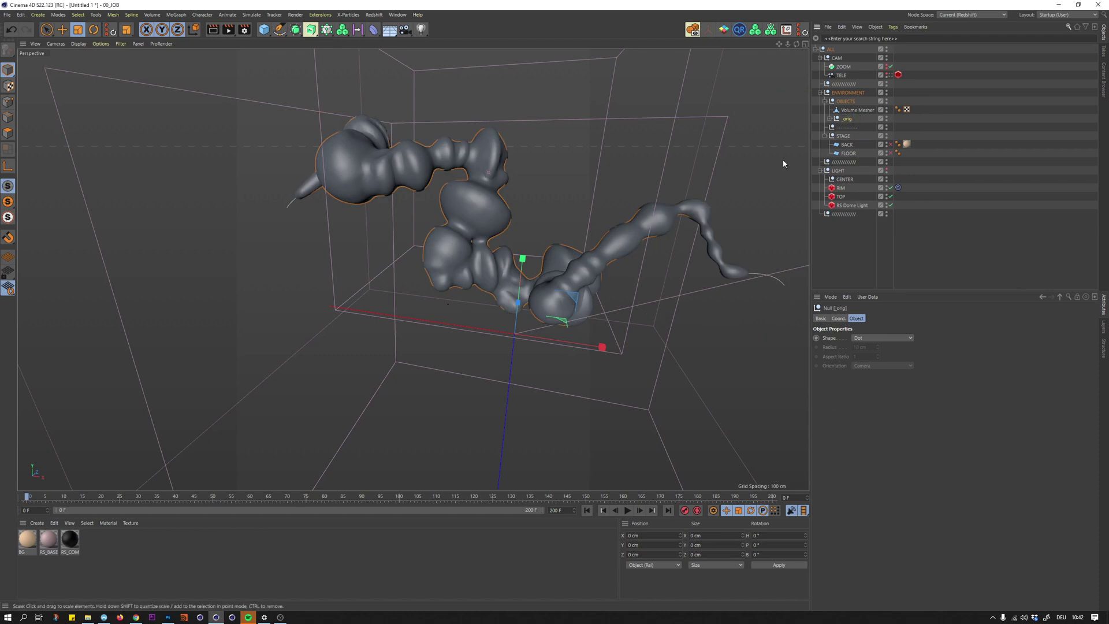
- Group the polygon Volume Mesher under a null named BLOBS and hide that null
left_click(854, 109)
key("alt+g")
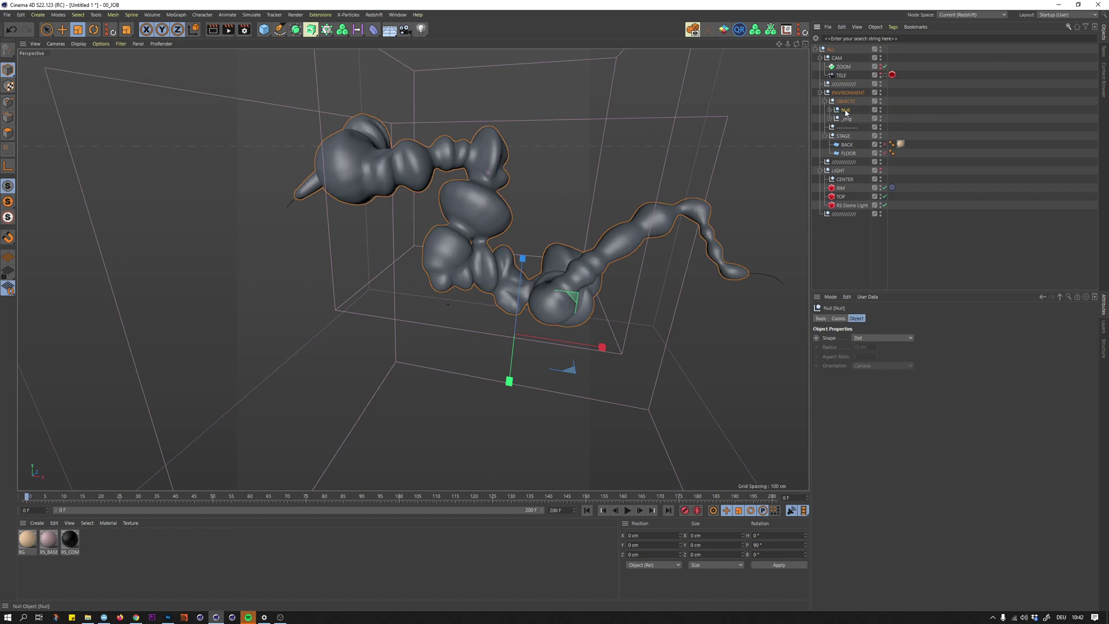
double_click(848, 110)
type("BLOB")
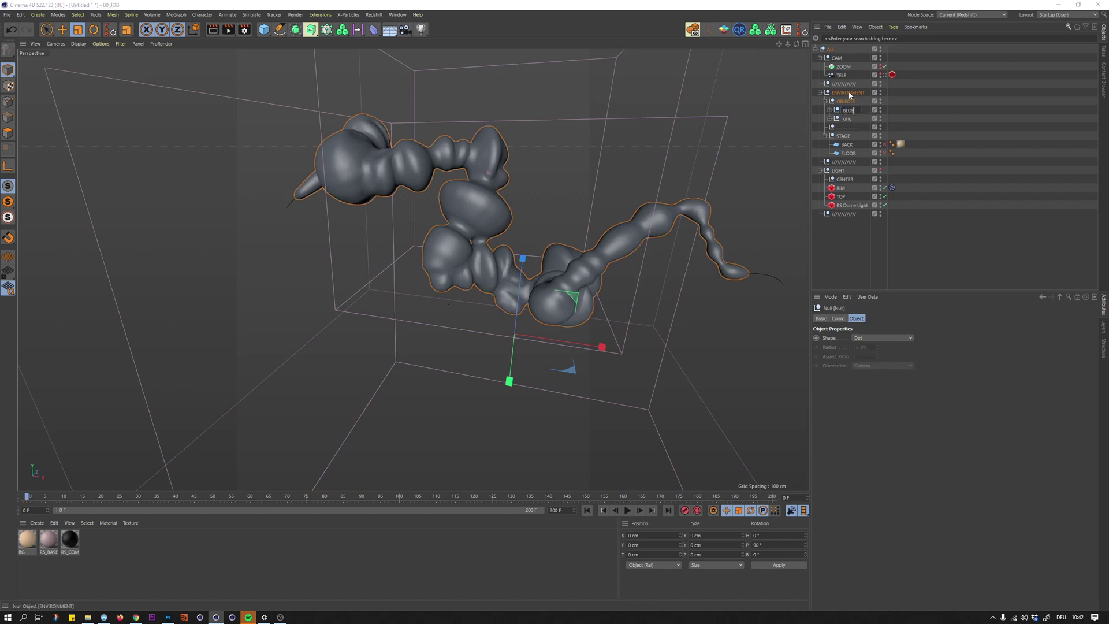
type("S")
key("Return")
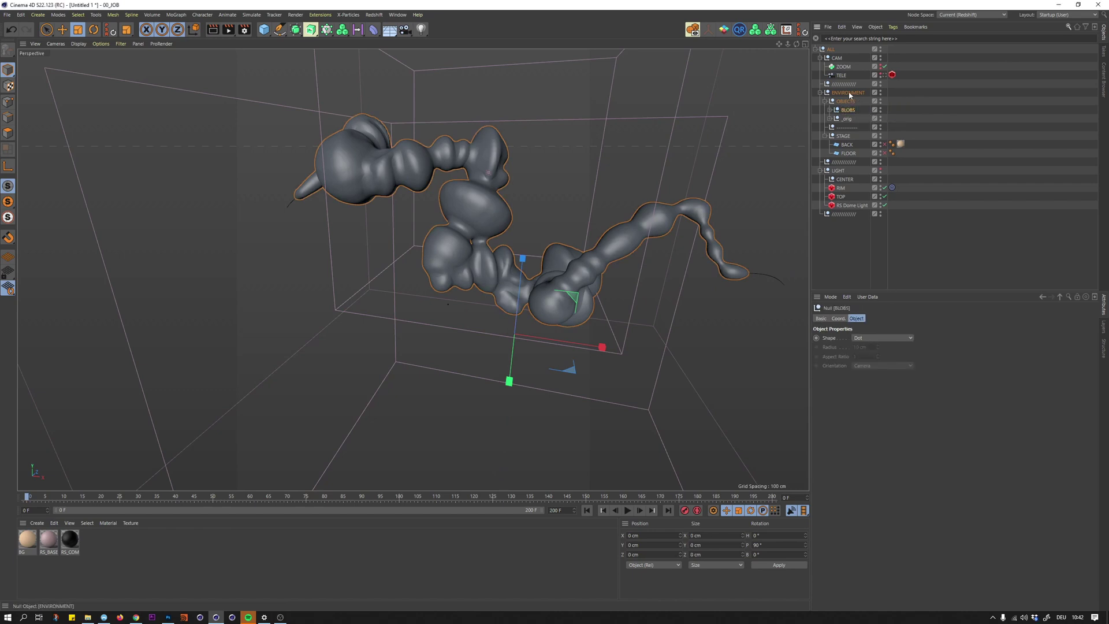
left_click(881, 109)
- Set the noise shader's seed to 666 on the Spline's Displacer in the _orig group
left_click(830, 119)
left_click(854, 127)
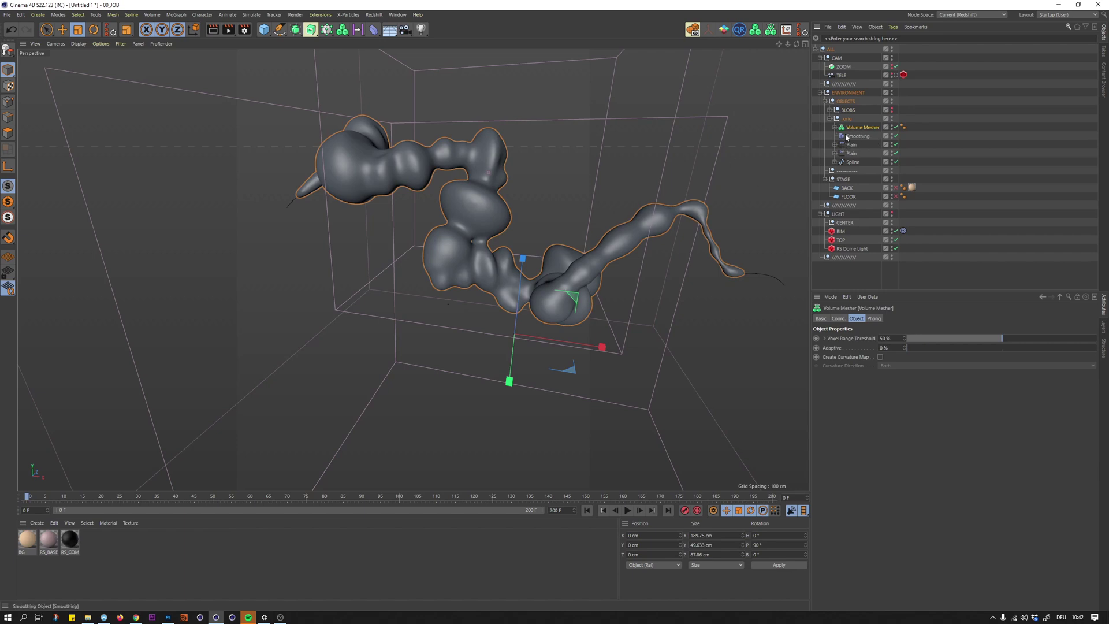
left_click(836, 162)
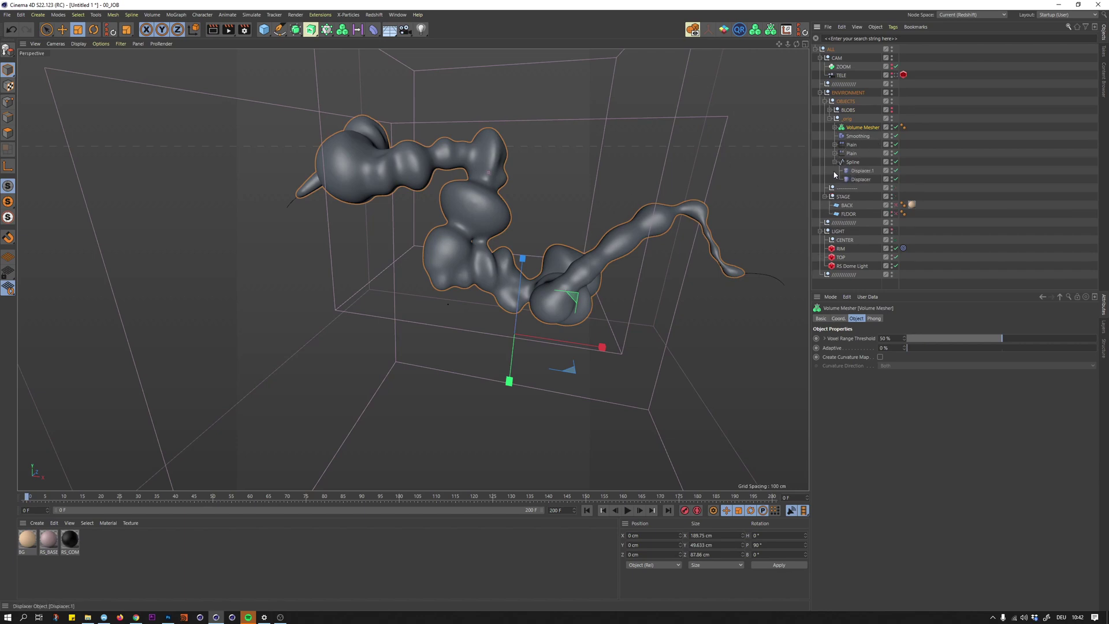
left_click_drag(872, 160, 862, 179)
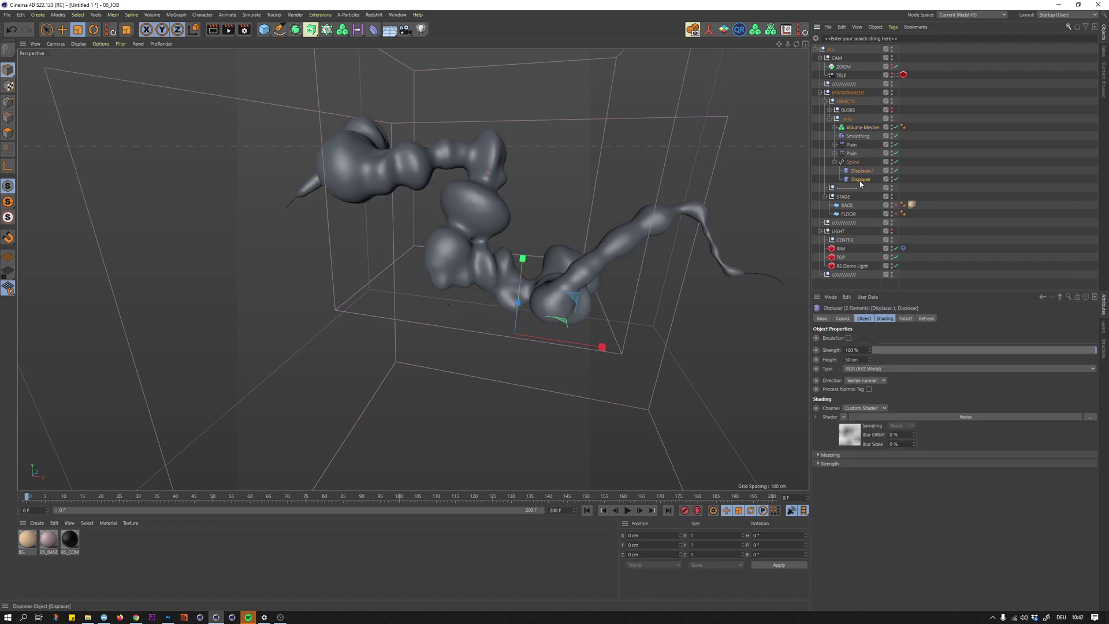
left_click(882, 167)
left_click(862, 181)
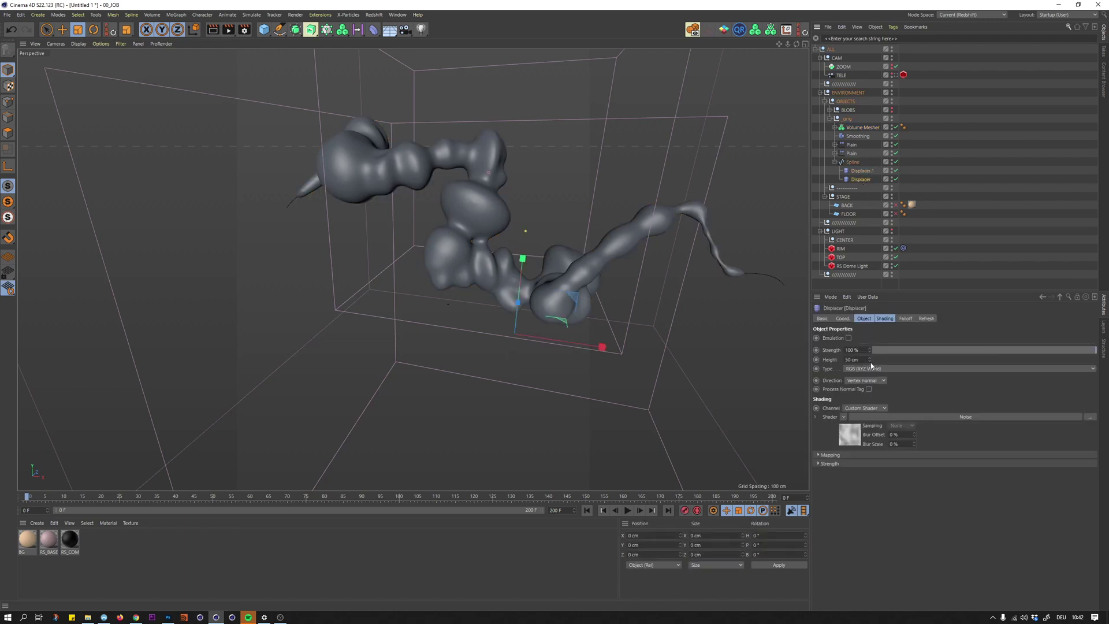
left_click(885, 318)
left_click(883, 349)
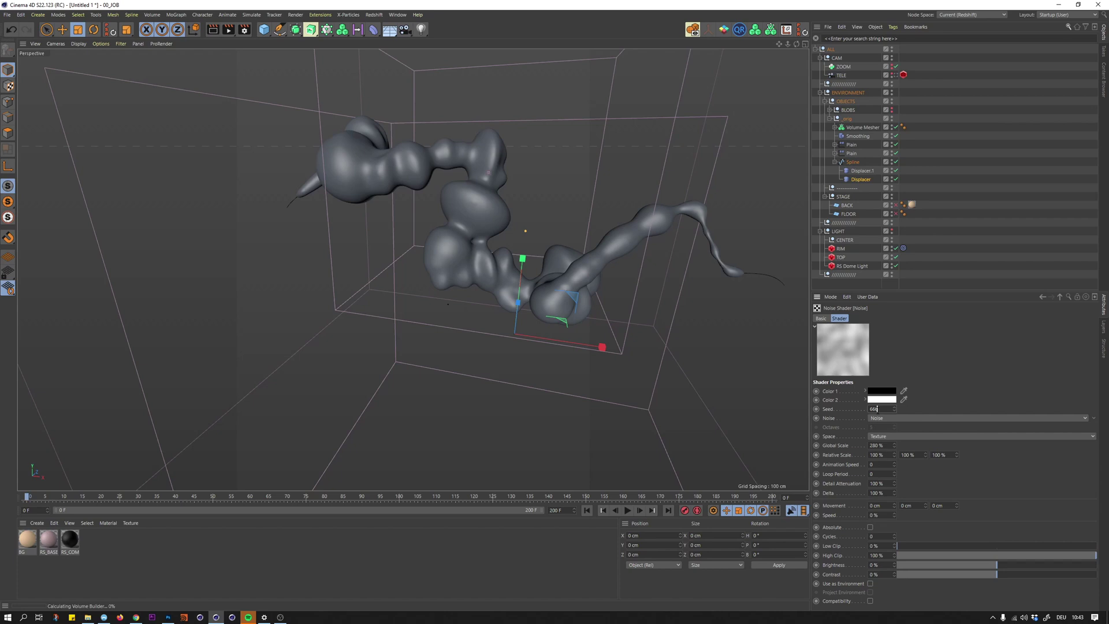
key("Return")
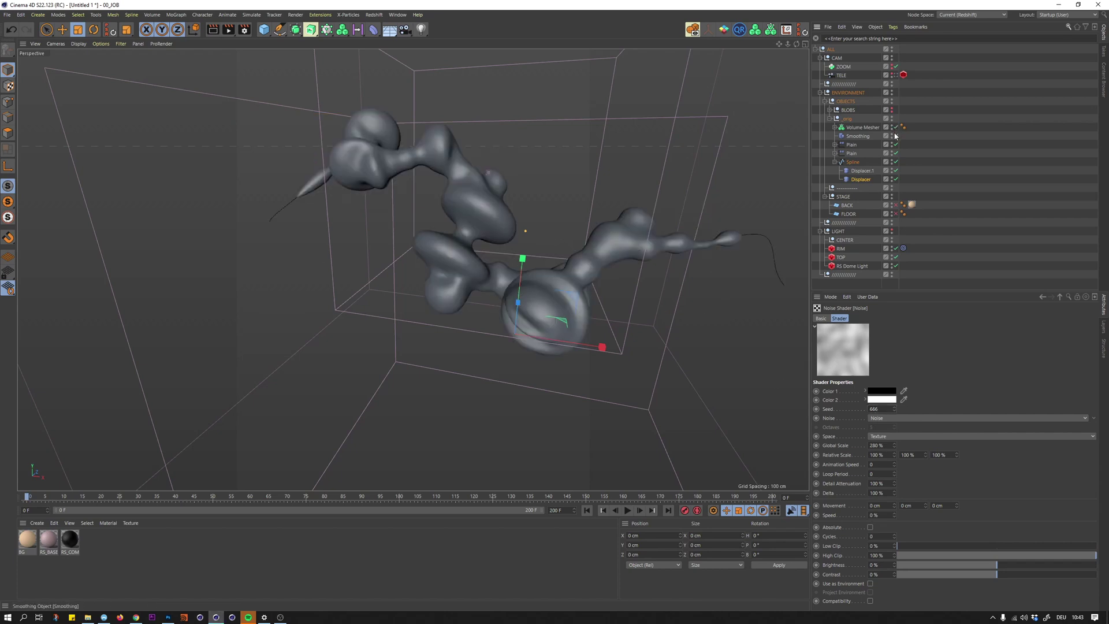
- Set the noise shader's seed to 671 on the Spline's Displacer.1
scroll(563, 260, "up", 4)
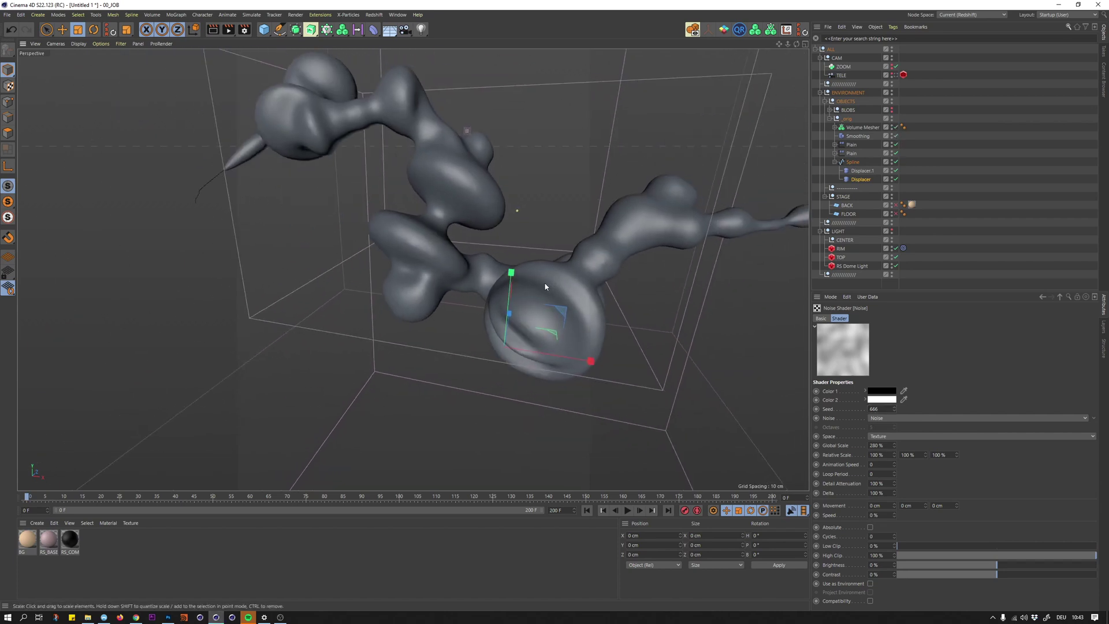
left_click_drag(544, 284, 579, 284, "alt")
scroll(557, 275, "down", 4)
left_click_drag(451, 196, 418, 189, "alt")
scroll(417, 189, "up", 3)
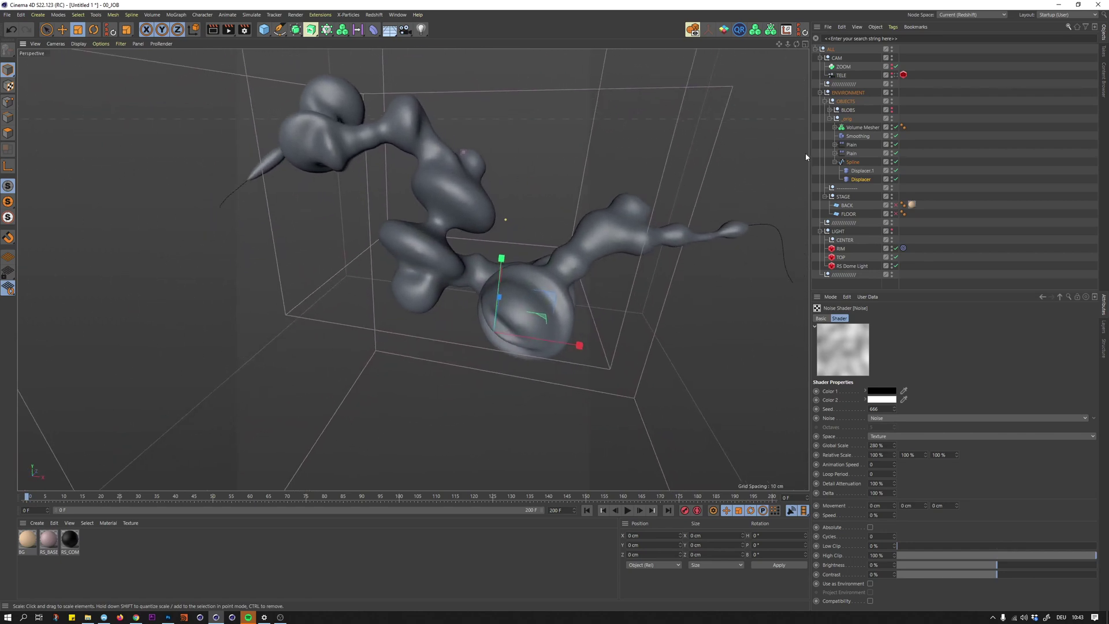
left_click(862, 170)
left_click(880, 348)
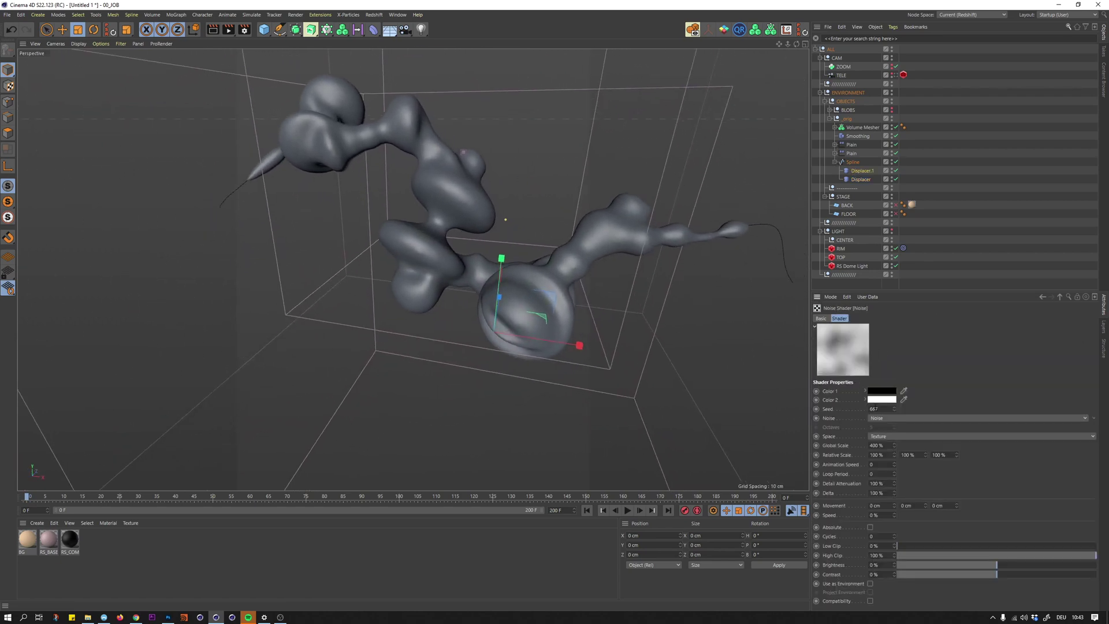
scroll(875, 408, "up", 4)
left_click(952, 210)
- Collapse the Spline and raise the seed of the first Plain effector's Random Field to 123471
left_click(835, 162)
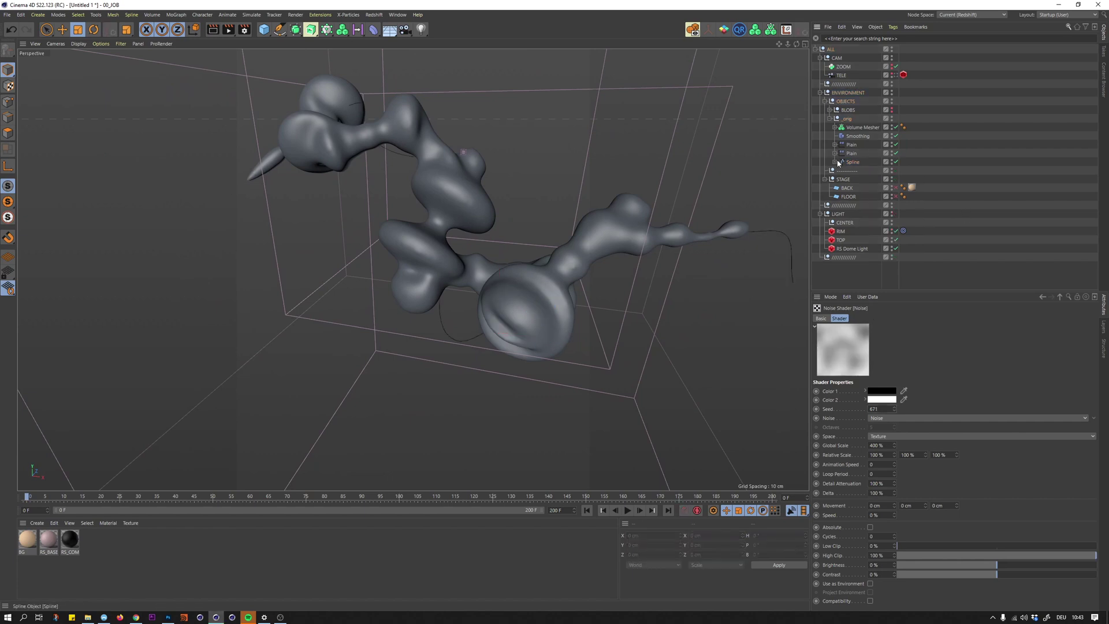
left_click(834, 144)
left_click(865, 154)
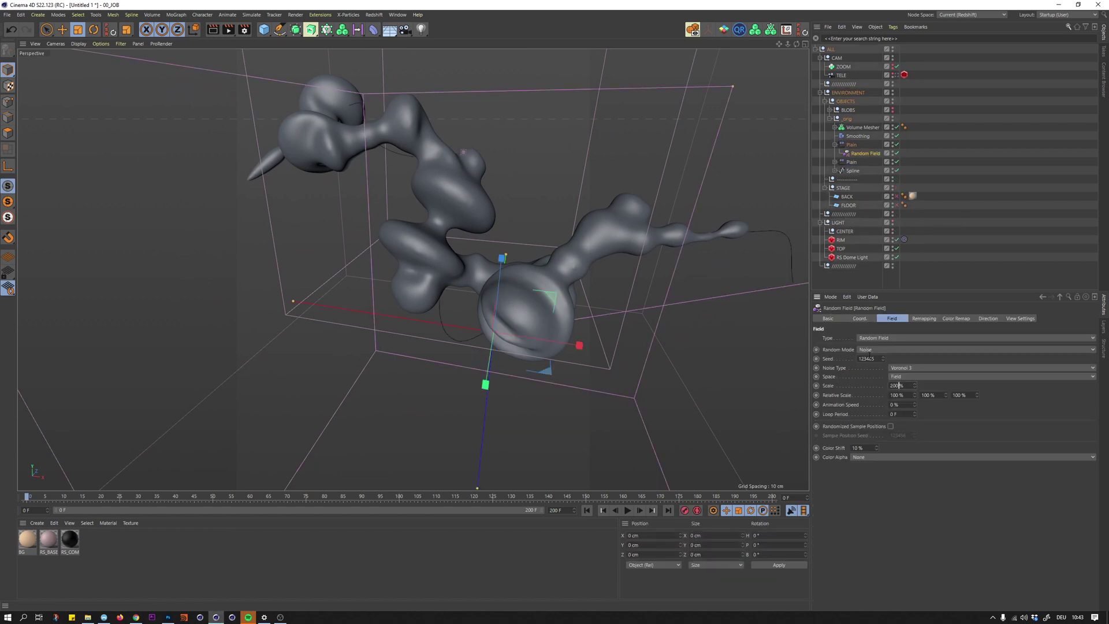
left_click(884, 357)
left_click(883, 358)
left_click(883, 357)
left_click(883, 357)
left_click(883, 357)
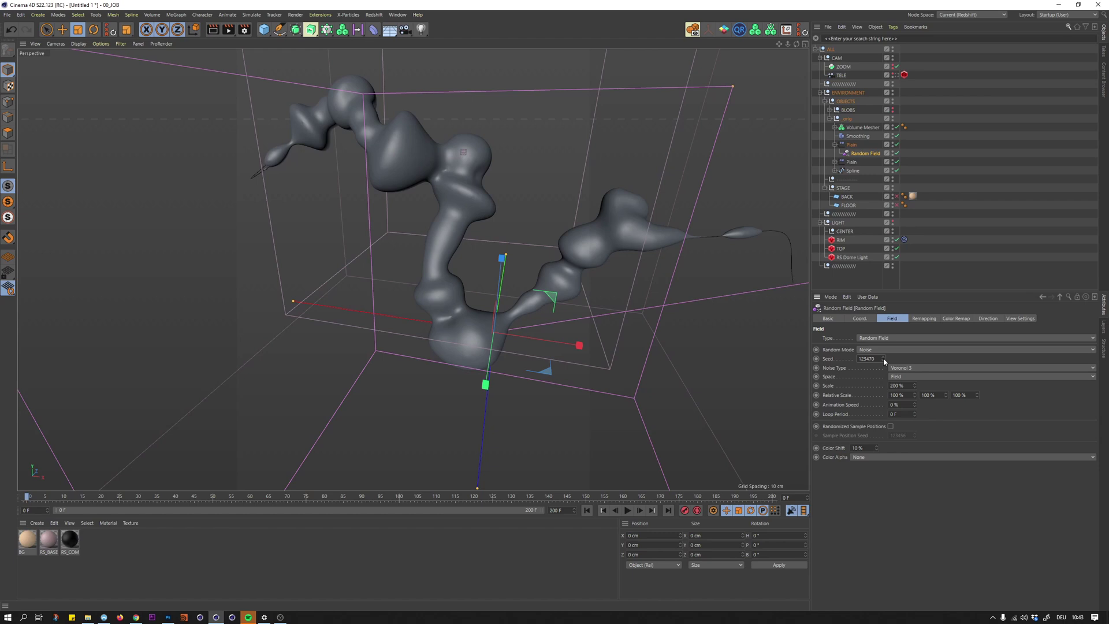
left_click(884, 358)
- Try noise types such as Ridged Multifractal, Cell Voronoi and VL Noise on the Random Field and choose Stupl
left_click(899, 369)
left_click(900, 371)
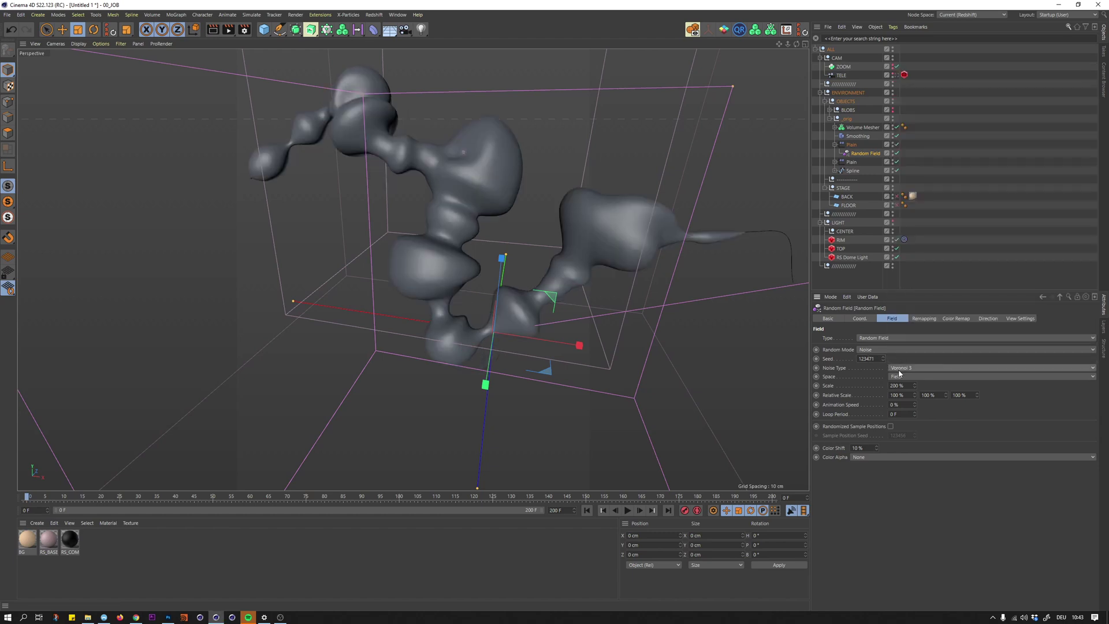
key("Down")
key("Up")
key("Down")
scroll(891, 371, "up", 4)
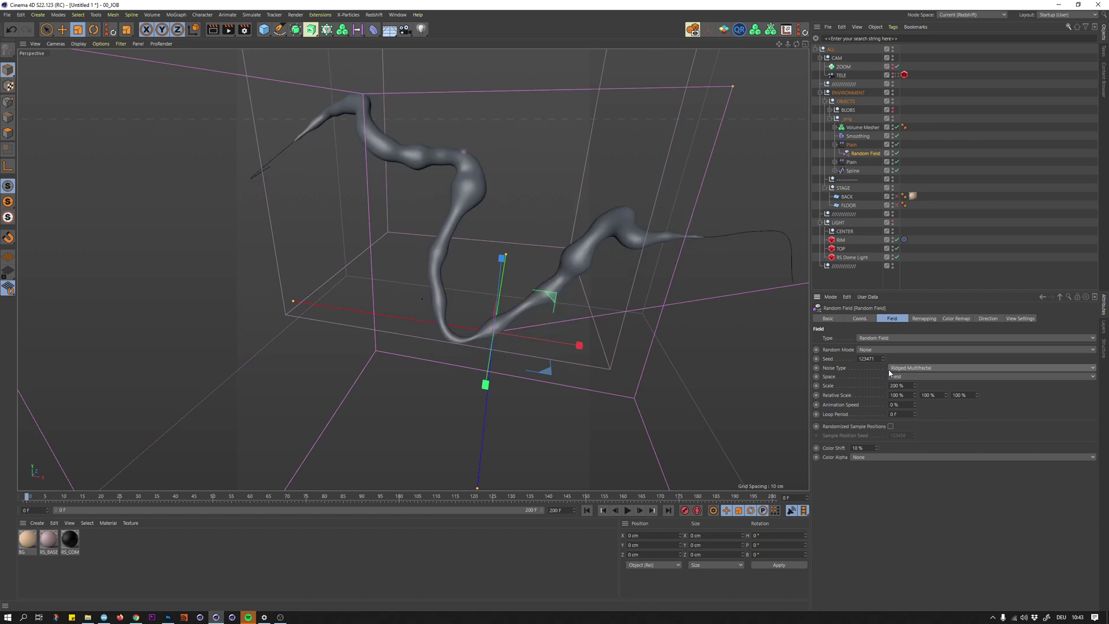
scroll(890, 372, "up", 3)
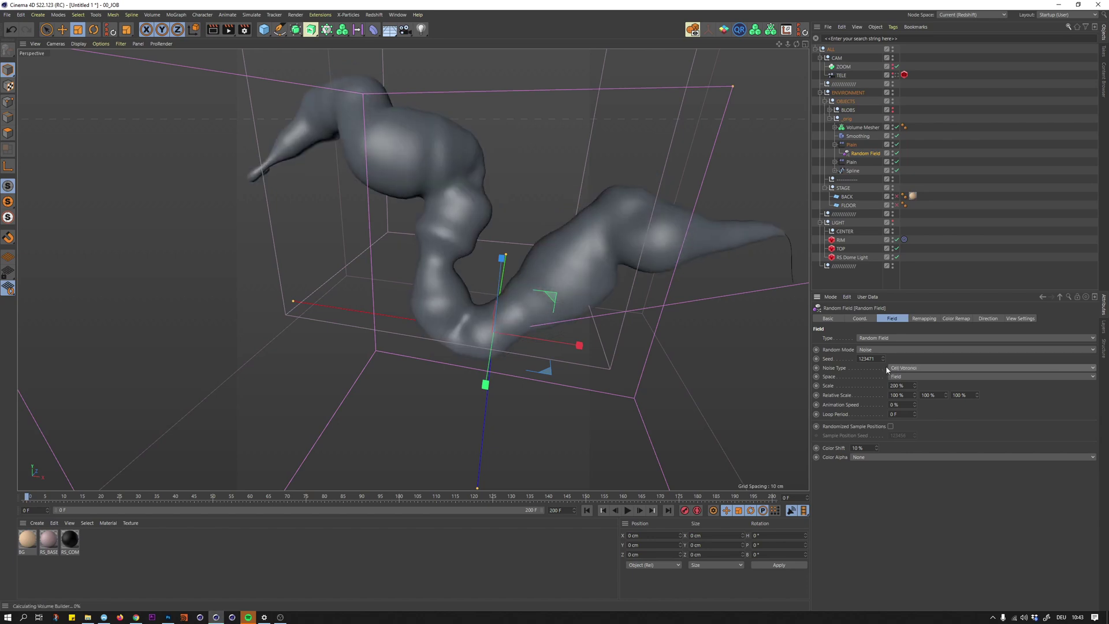
scroll(888, 369, "up", 3)
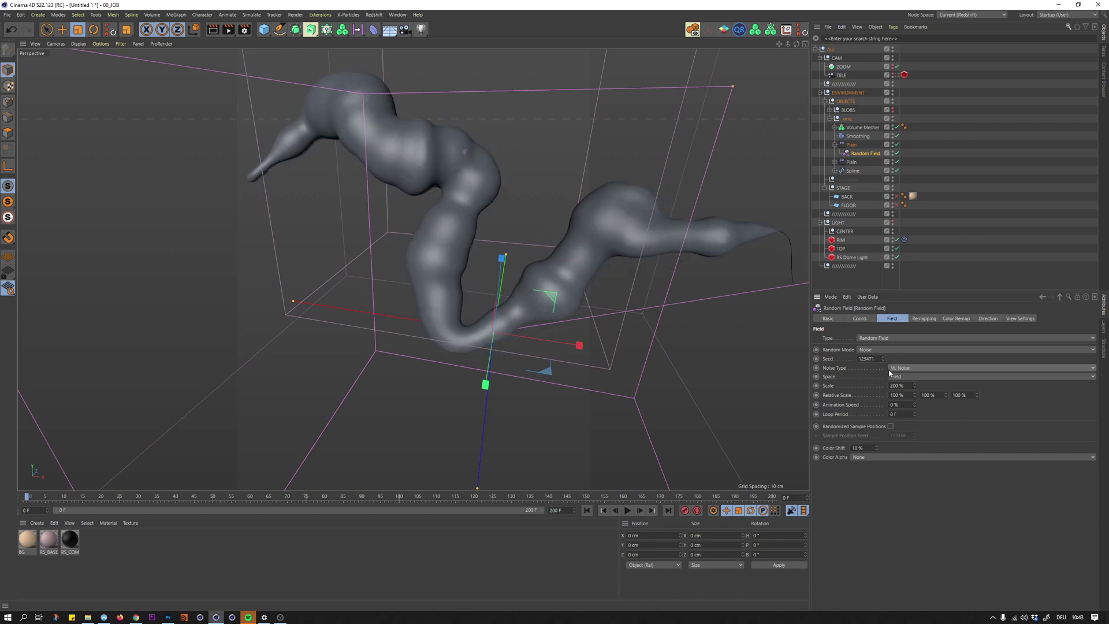
scroll(889, 370, "up", 1)
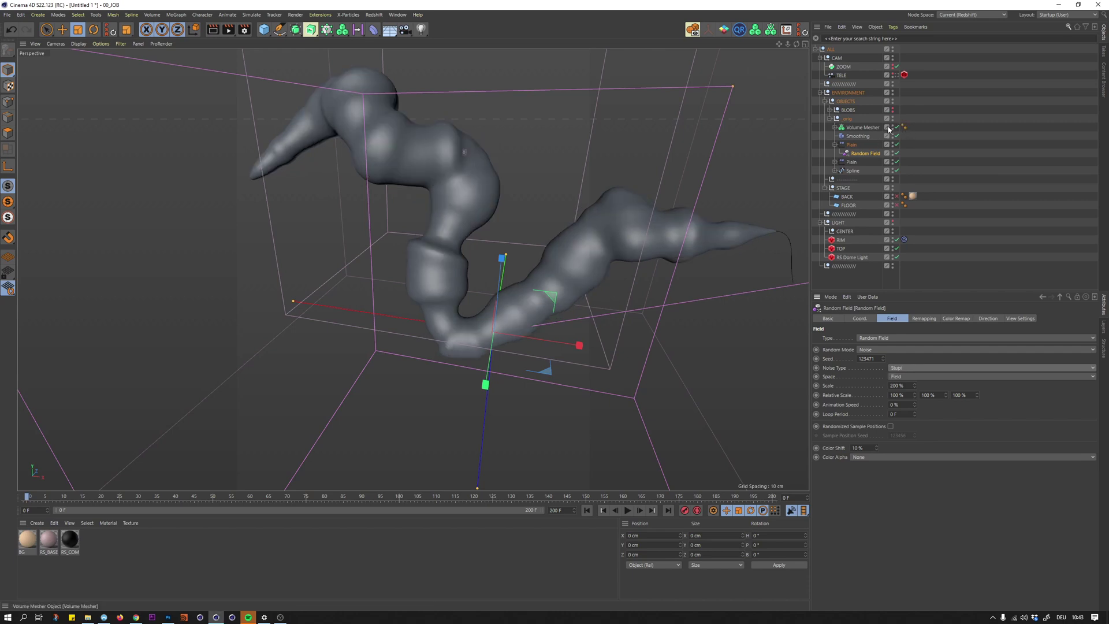
- Disable the Volume Mesher and Volume Builder to preview the clones, and set the Random Field's scale to 350 %
left_click(835, 127)
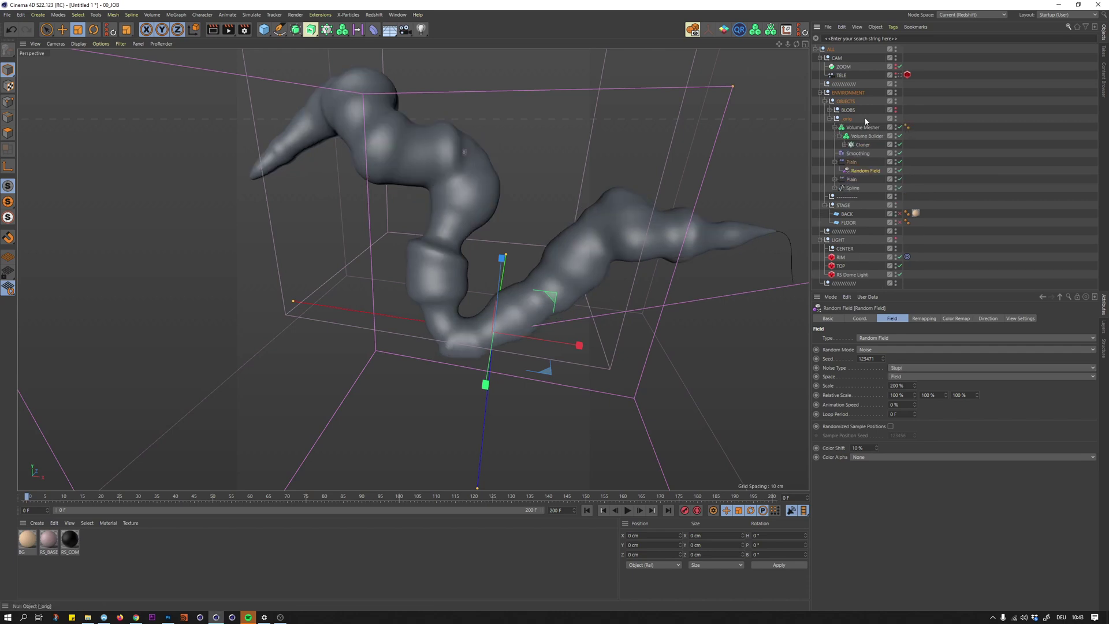
left_click(900, 127)
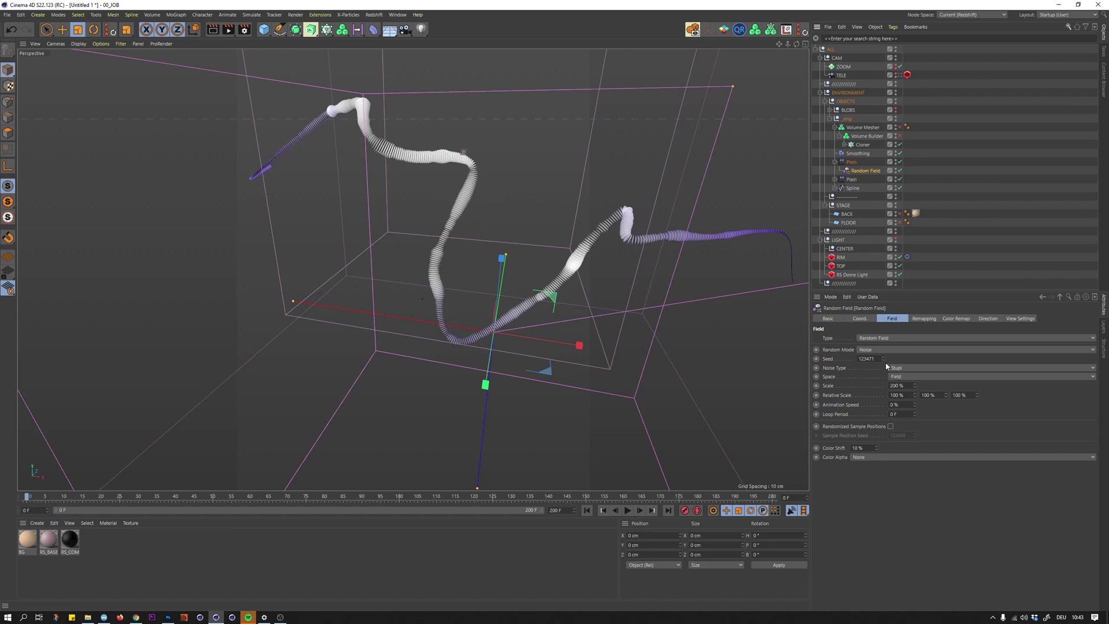
left_click_drag(890, 386, 922, 507)
type("350")
key("Return")
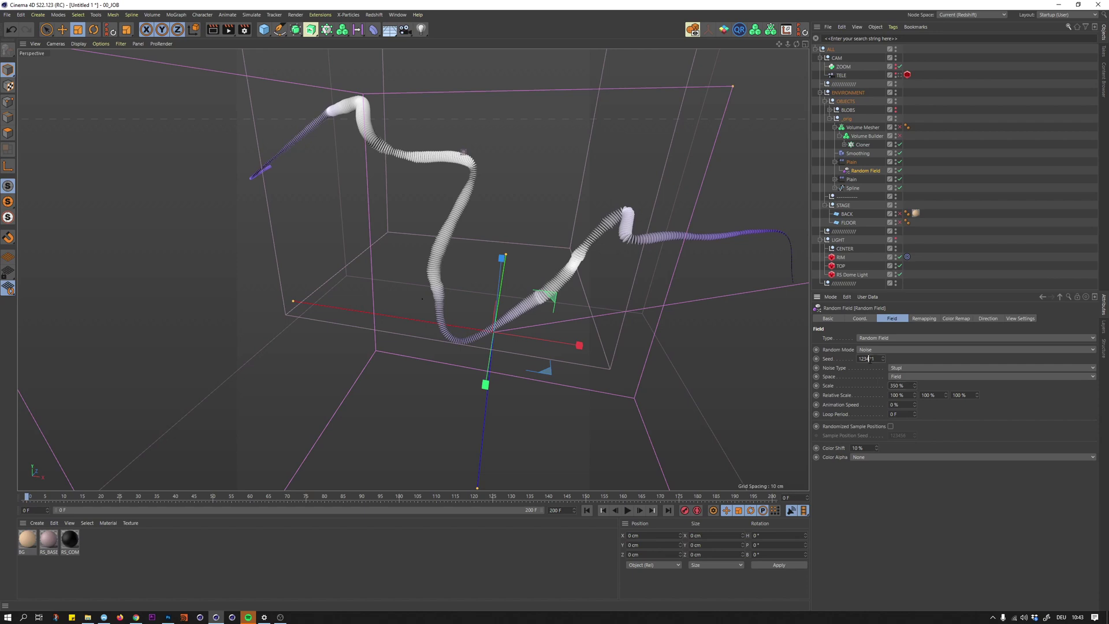
- Set the Random Field's seed to 123473 and its noise type to Sema
scroll(866, 370, "up", 3)
scroll(892, 371, "up", 1)
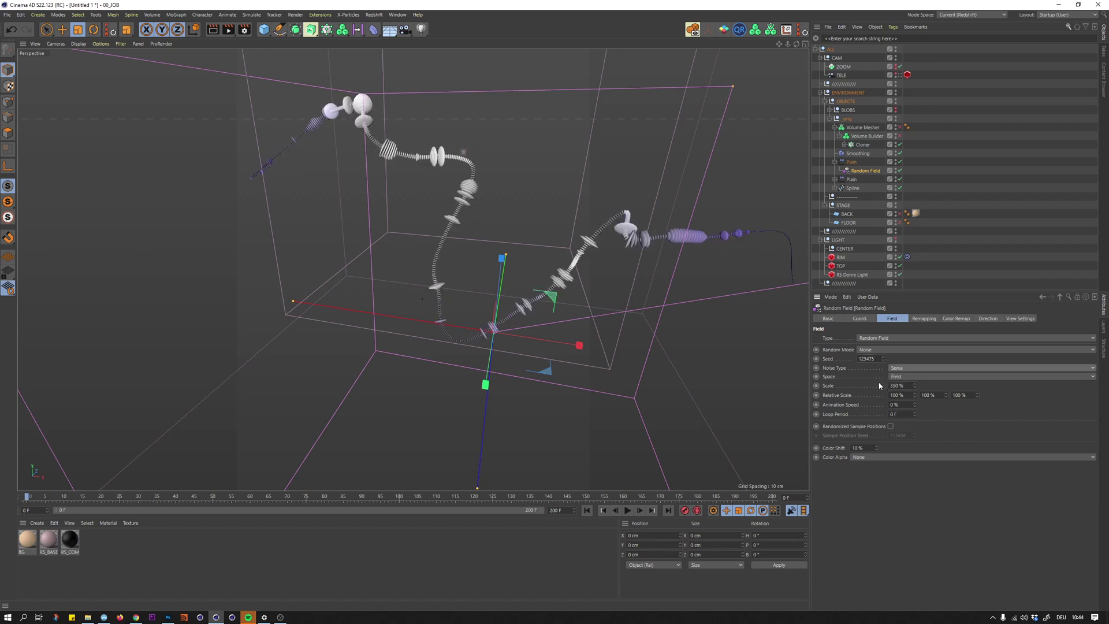
- Re-enable the Volume Builder and set the first Plain effector's Scale to 2 after trying 3
left_click(900, 136)
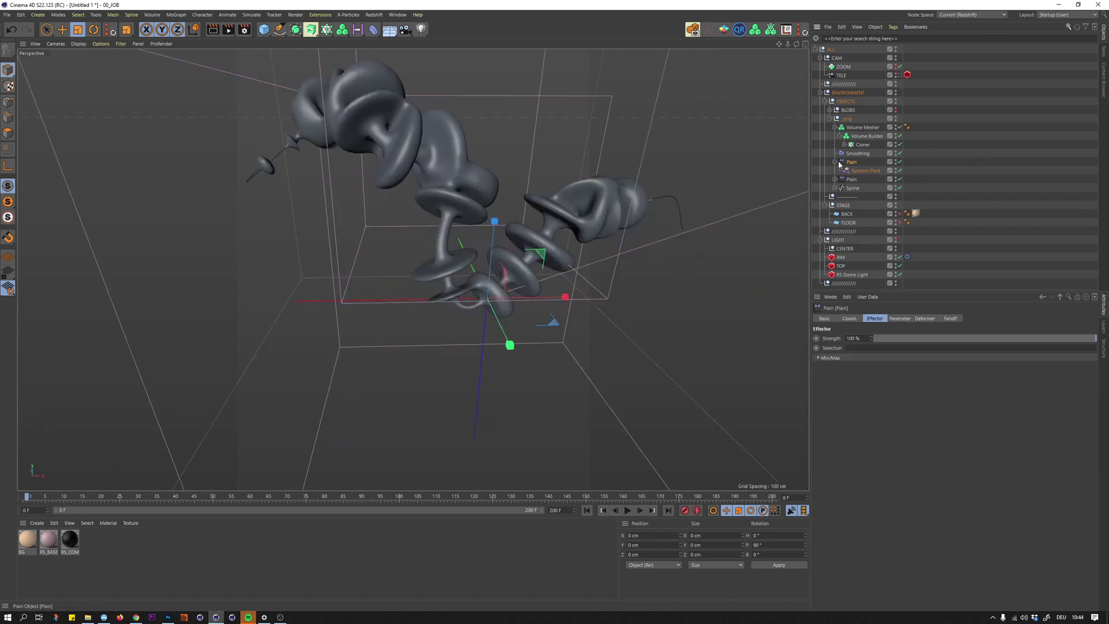
left_click(893, 319)
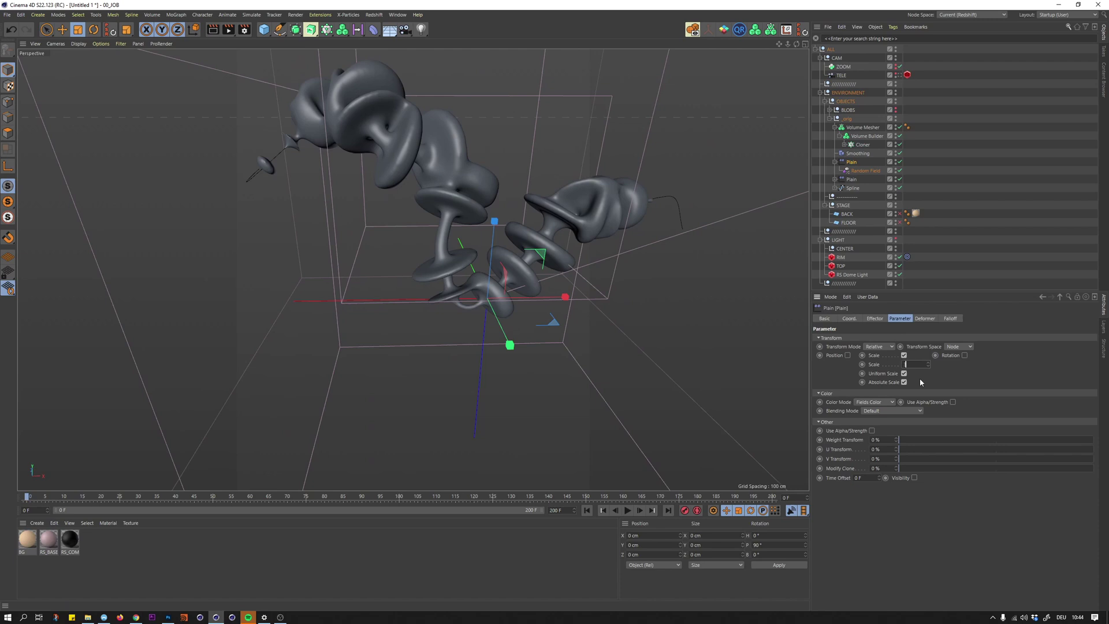
type("3")
key("Return")
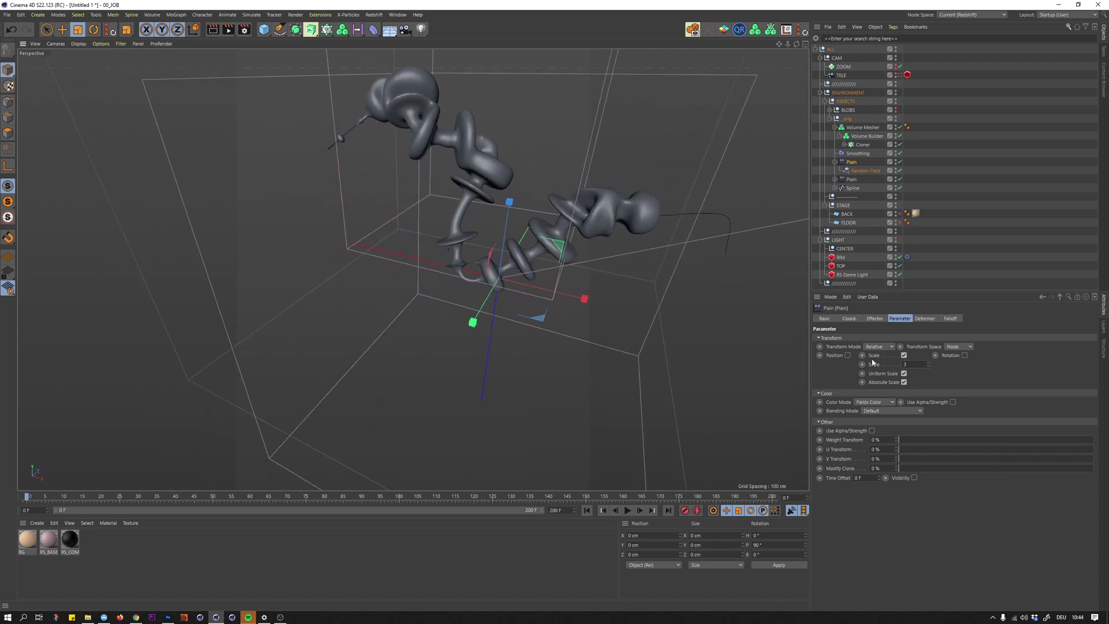
type("2")
key("Return")
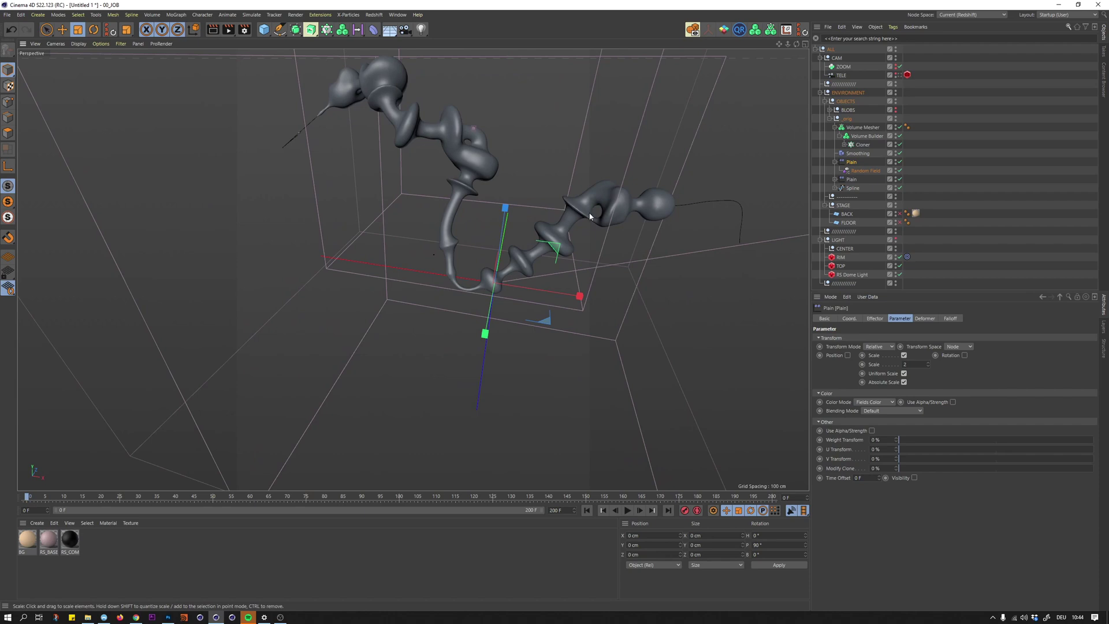
left_click_drag(438, 131, 398, 109, "alt")
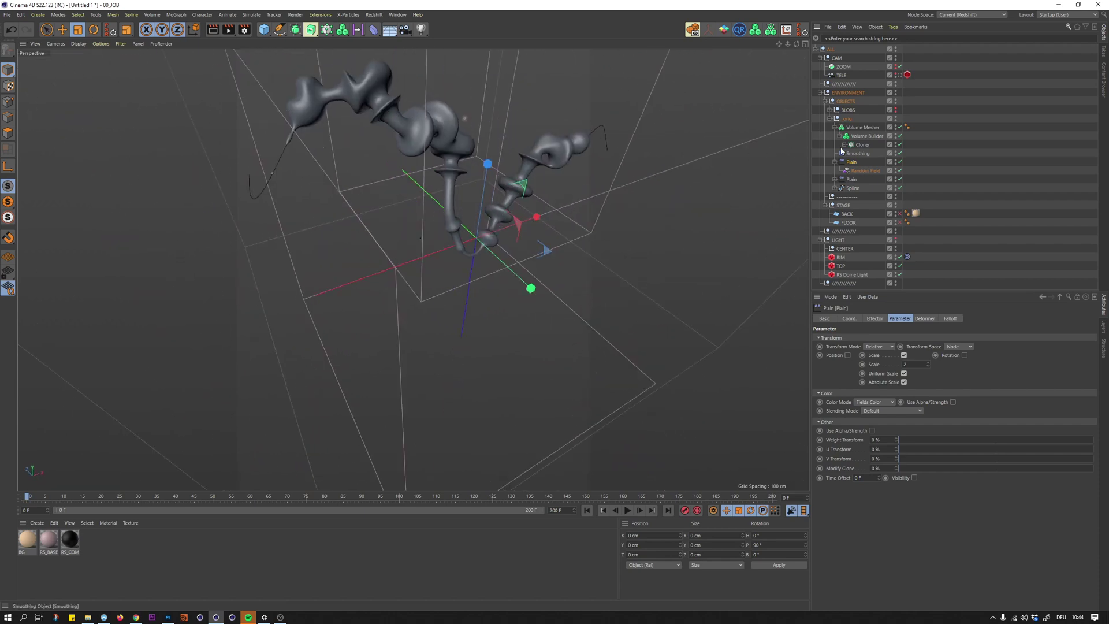
- Duplicate the Volume Mesher, convert the copy to a polygon object and place it in the BLOBS group with a copy of the Smoothing deformer
left_click(859, 127)
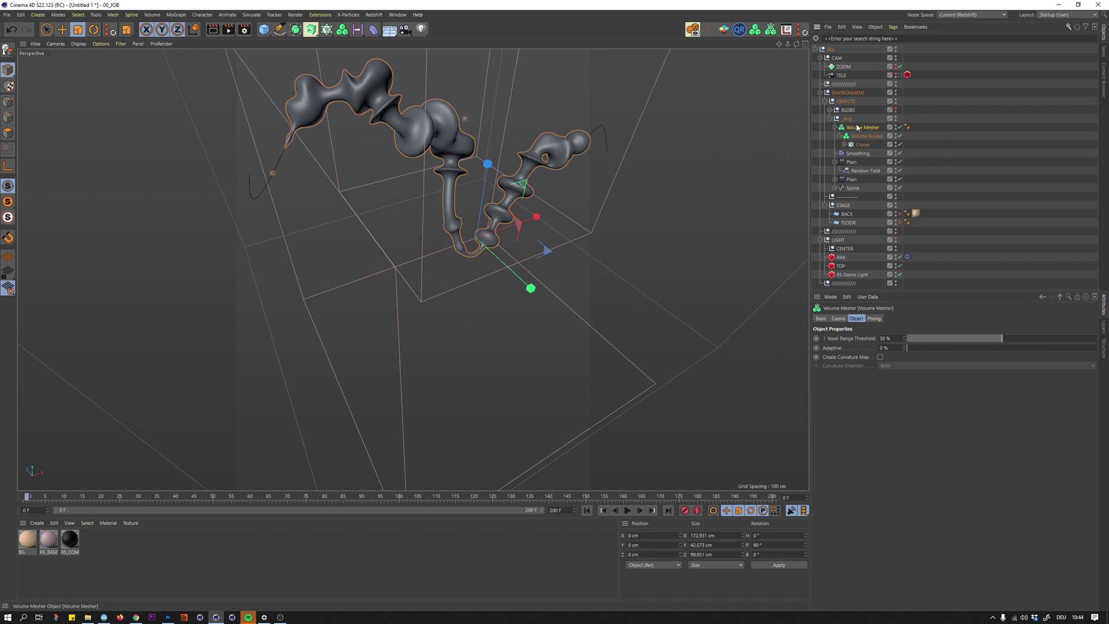
key("ctrl+c")
key("ctrl+v")
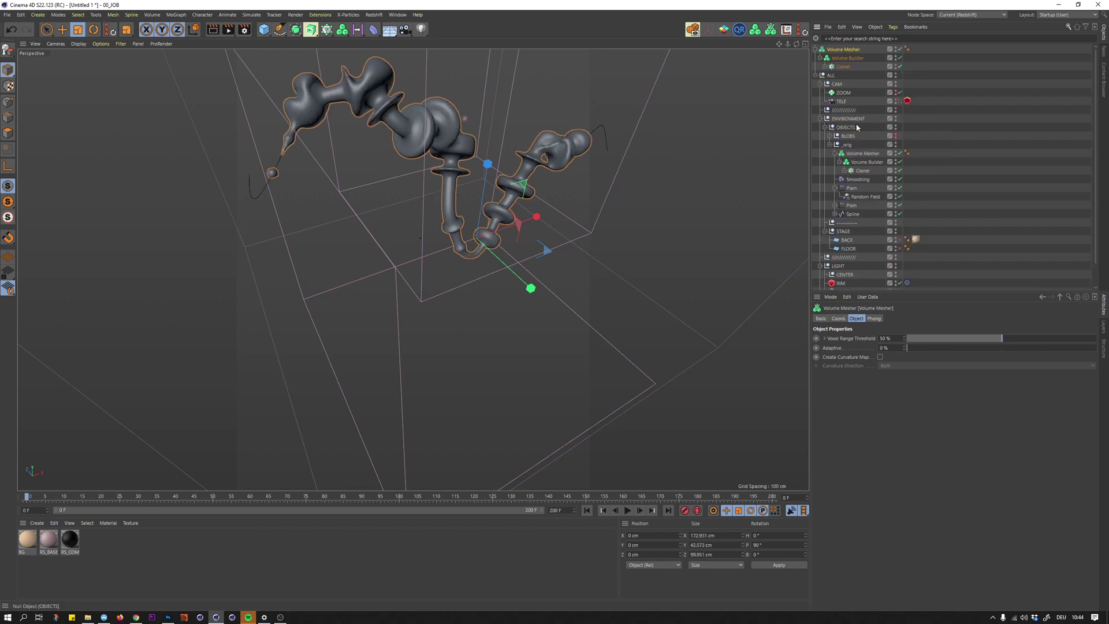
key("c")
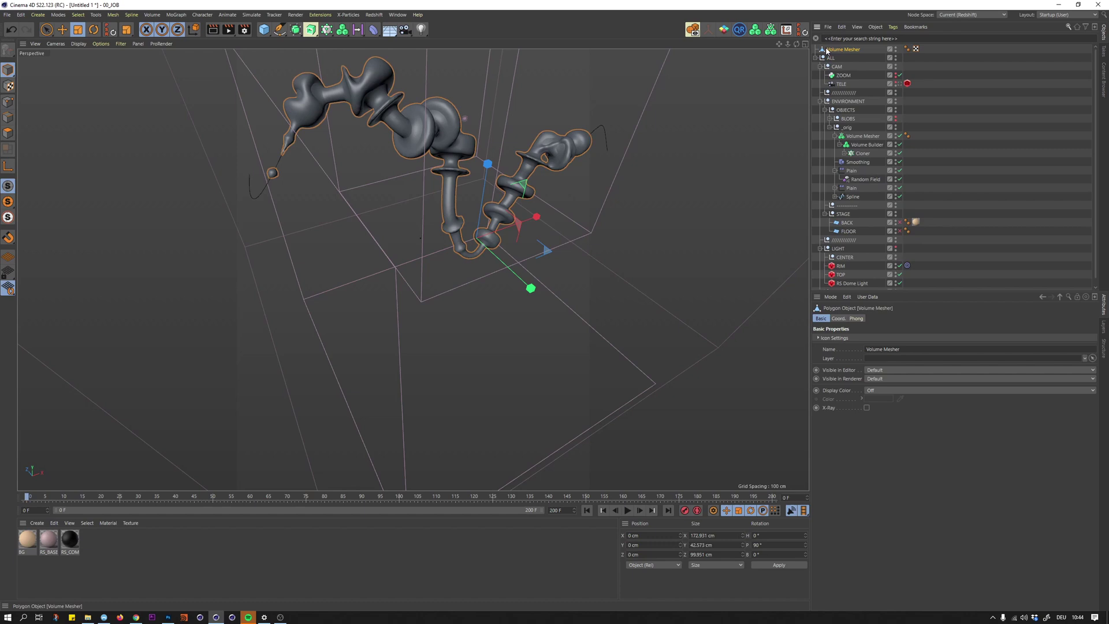
left_click_drag(827, 50, 843, 120)
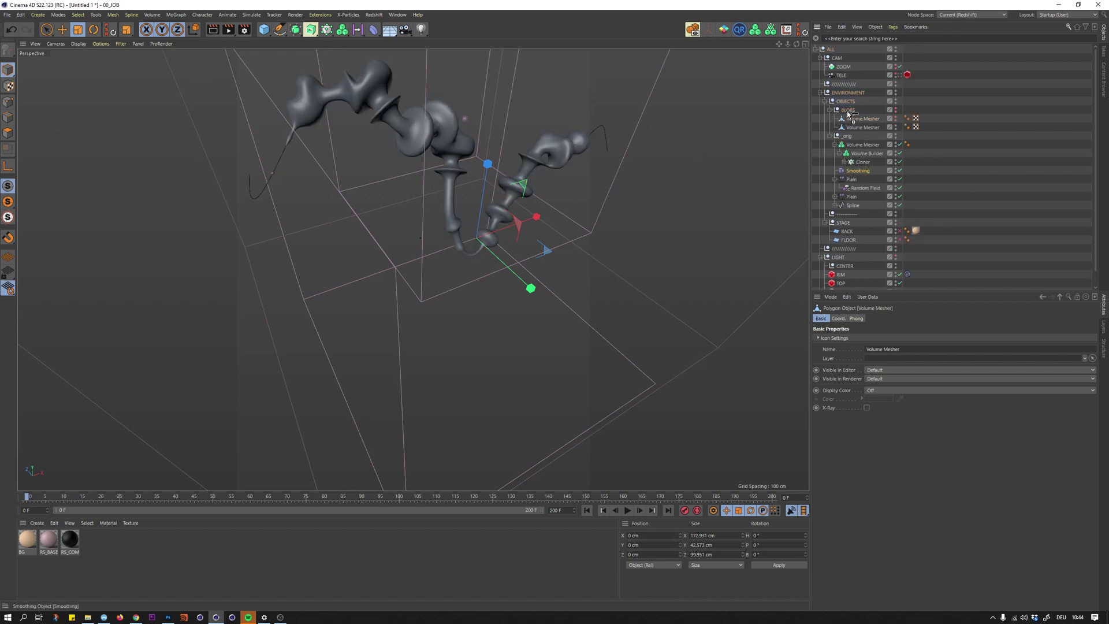
left_click_drag(848, 114, 849, 115, "ctrl")
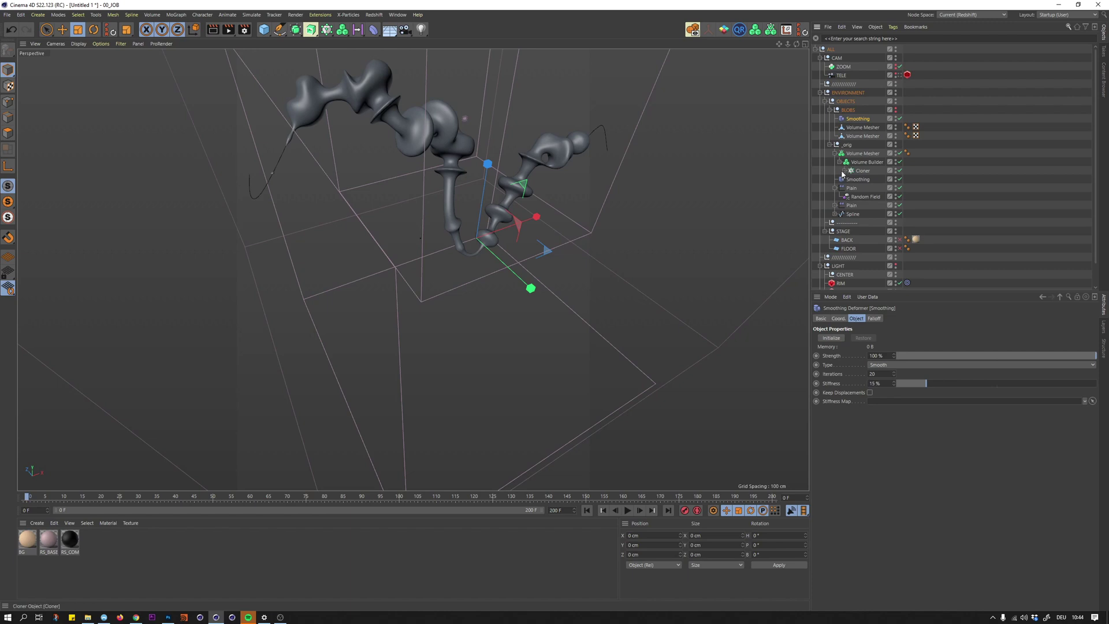
- Change the noise shader seeds of both displacers under the Spline
left_click(858, 153)
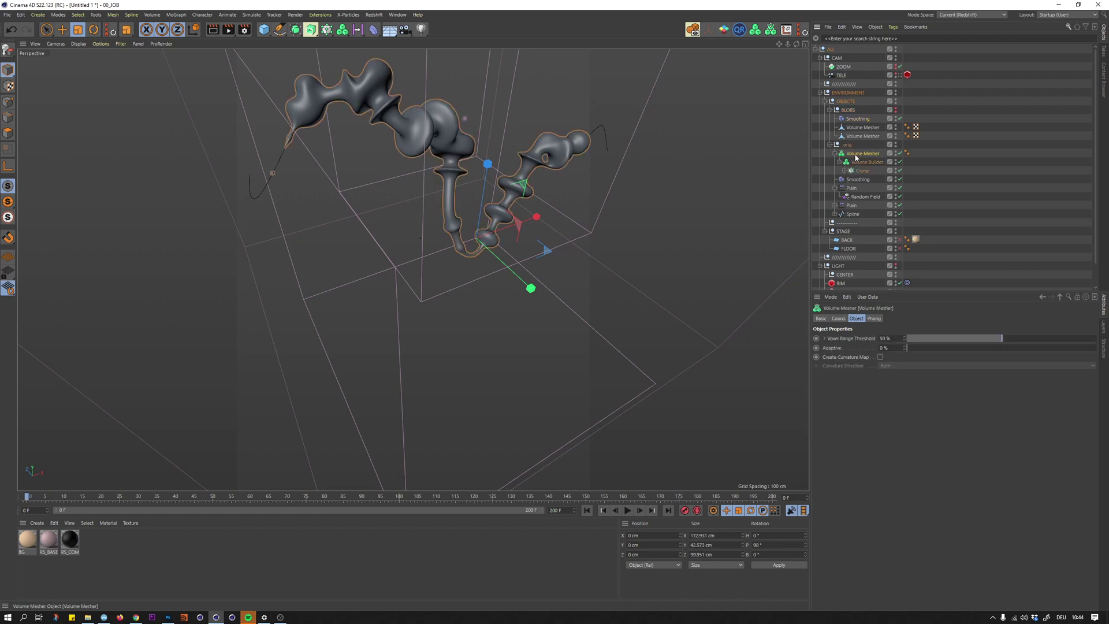
left_click(835, 215)
left_click(861, 223)
left_click(851, 364)
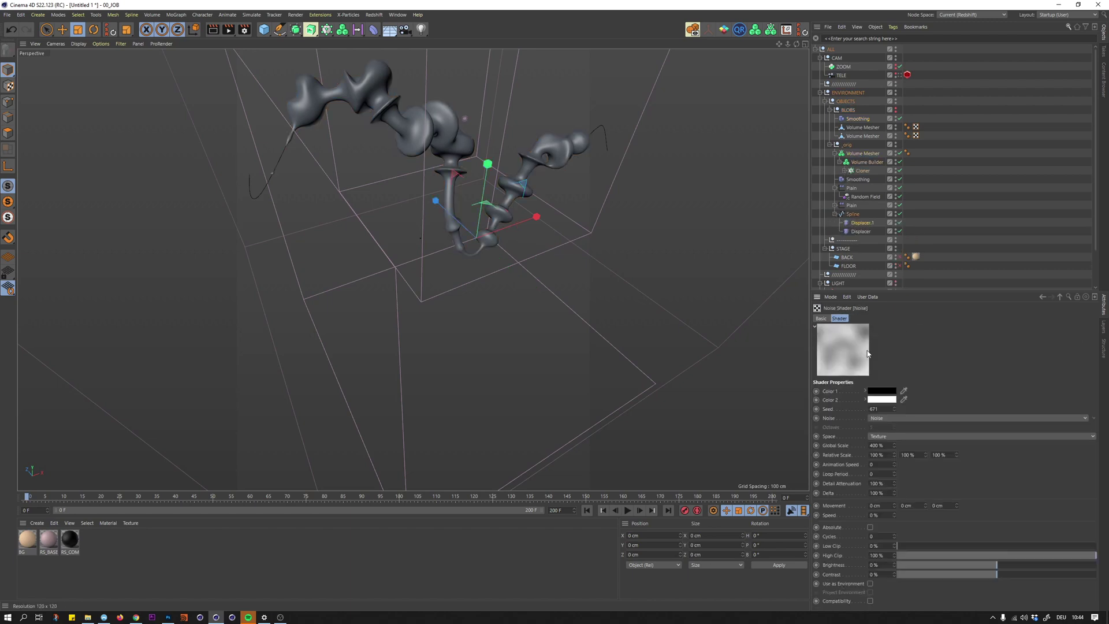
left_click(861, 231)
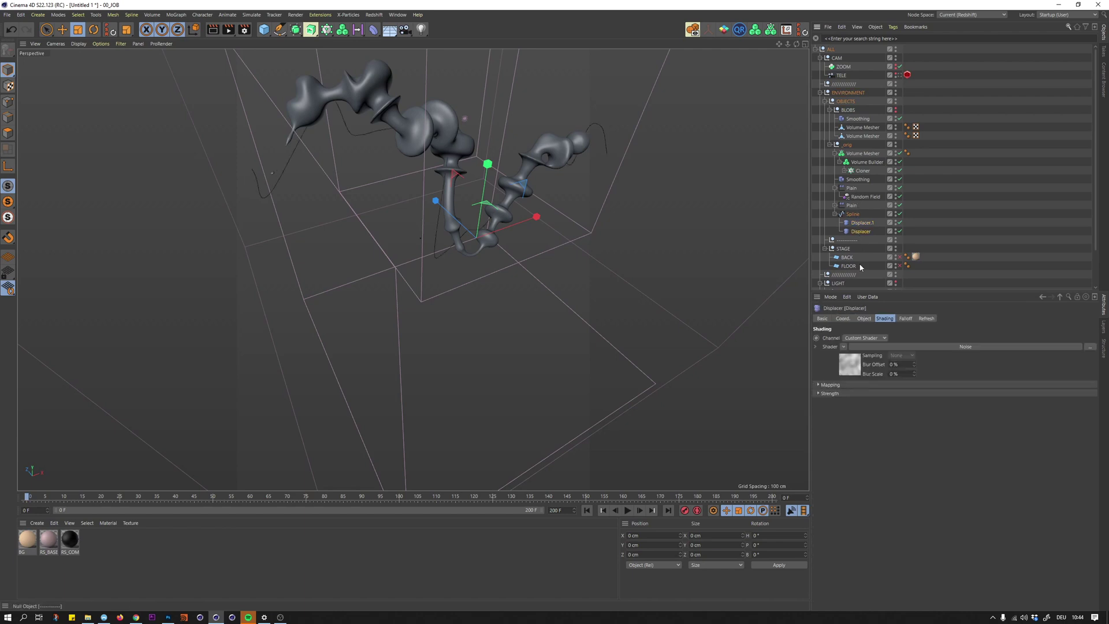
type("8")
key("Return")
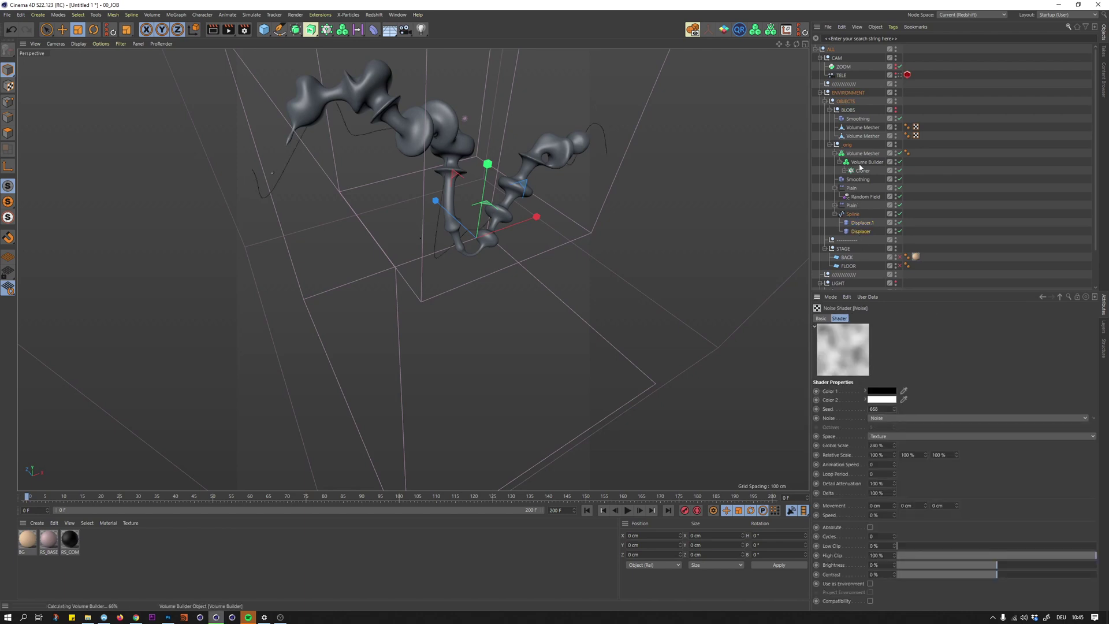
- Set the Cloner's count to 600
left_click(844, 171)
left_click(860, 171)
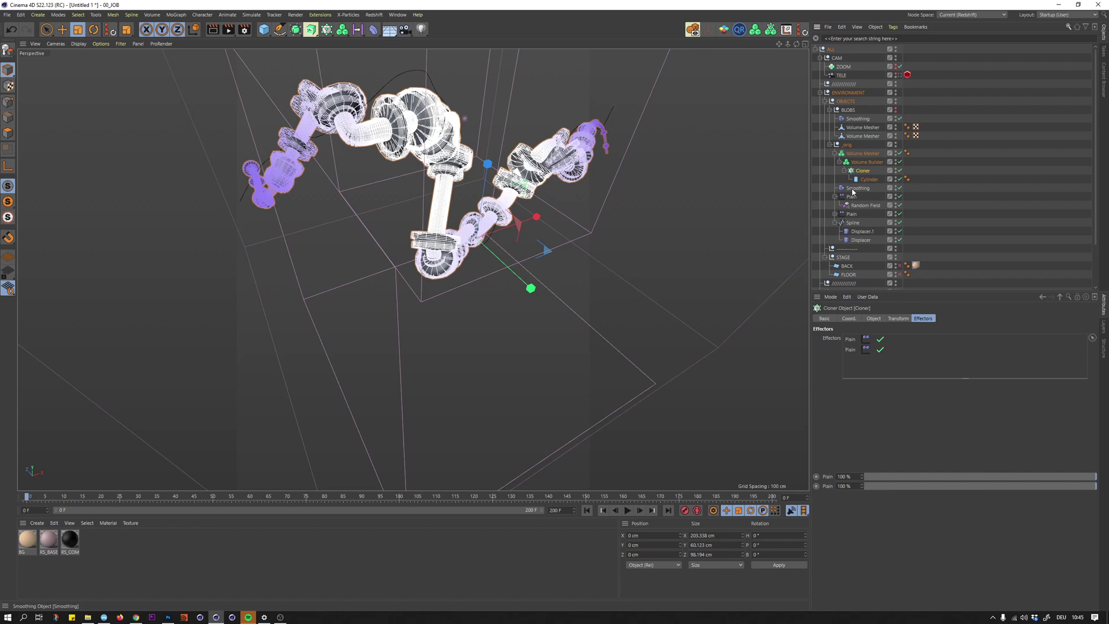
left_click(874, 318)
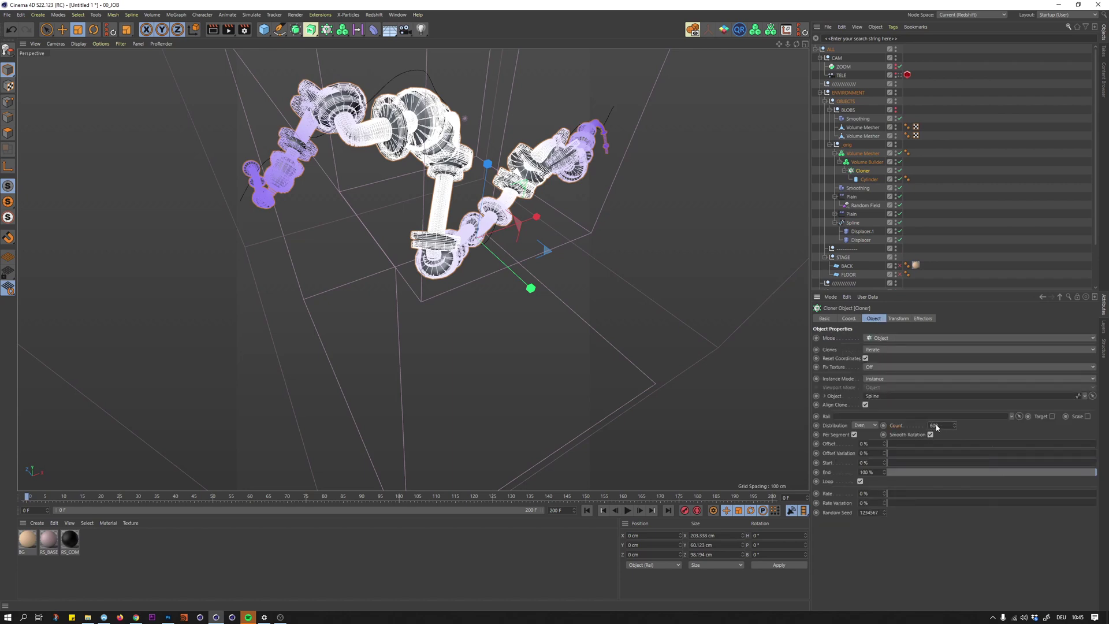
type("0")
key("Return")
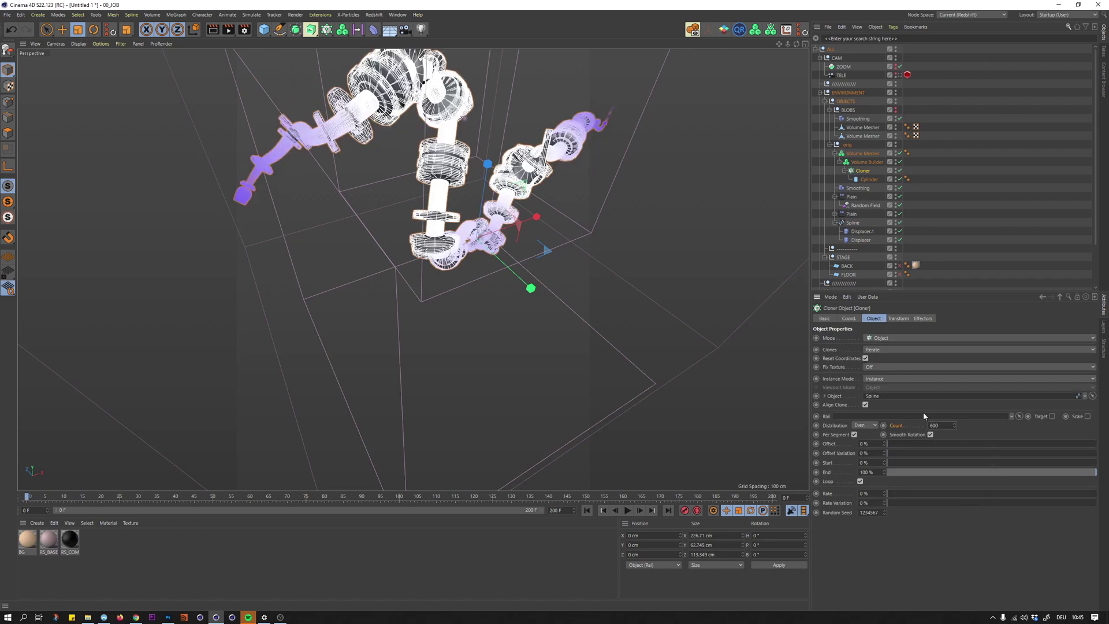
- Raise the seed of the first Plain effector's Random Field to 123482
left_click(858, 188)
left_click(854, 204)
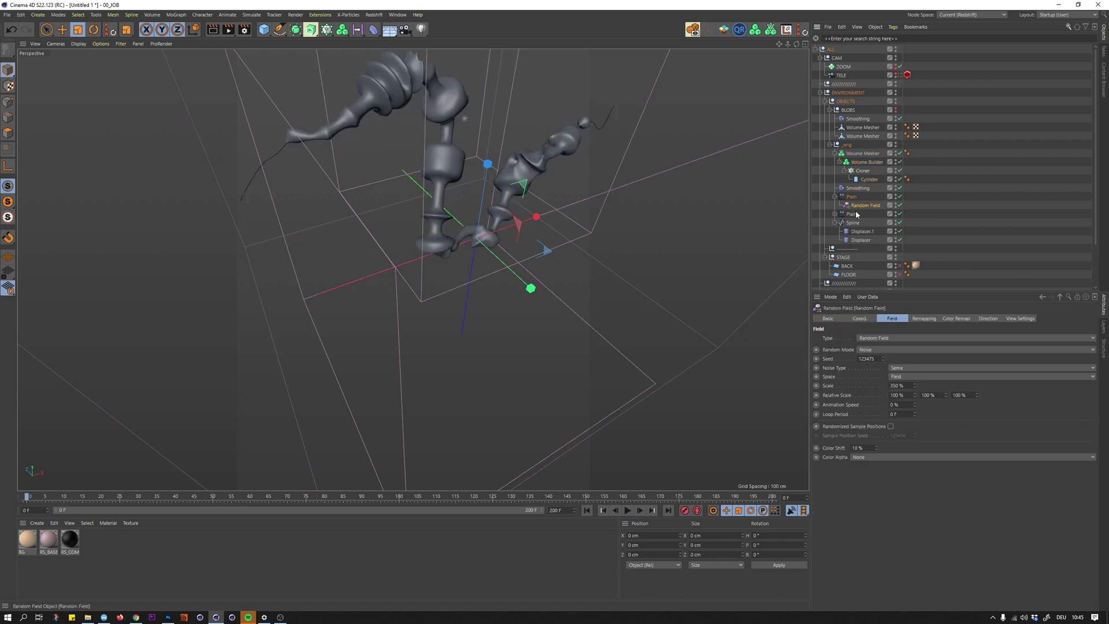
key("shift+Up")
key("shift+Up")
key("shift+Up")
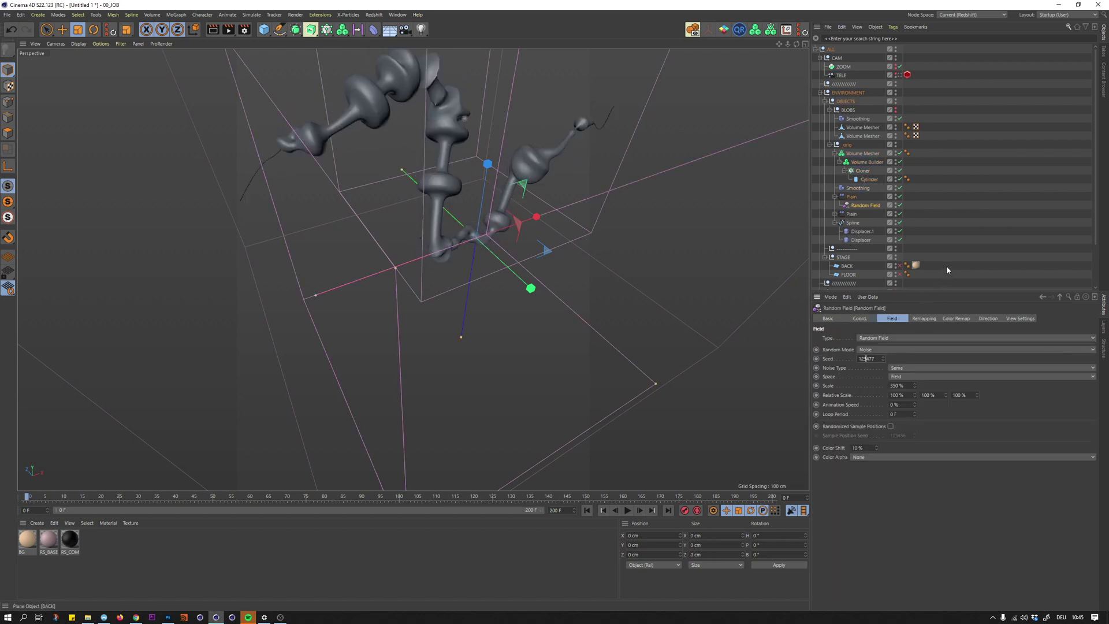
left_click(937, 222)
left_click_drag(506, 199, 570, 178, "alt")
- Set the height of Displacer.1 to 80 cm and of Displacer to 100 cm
left_click(862, 231)
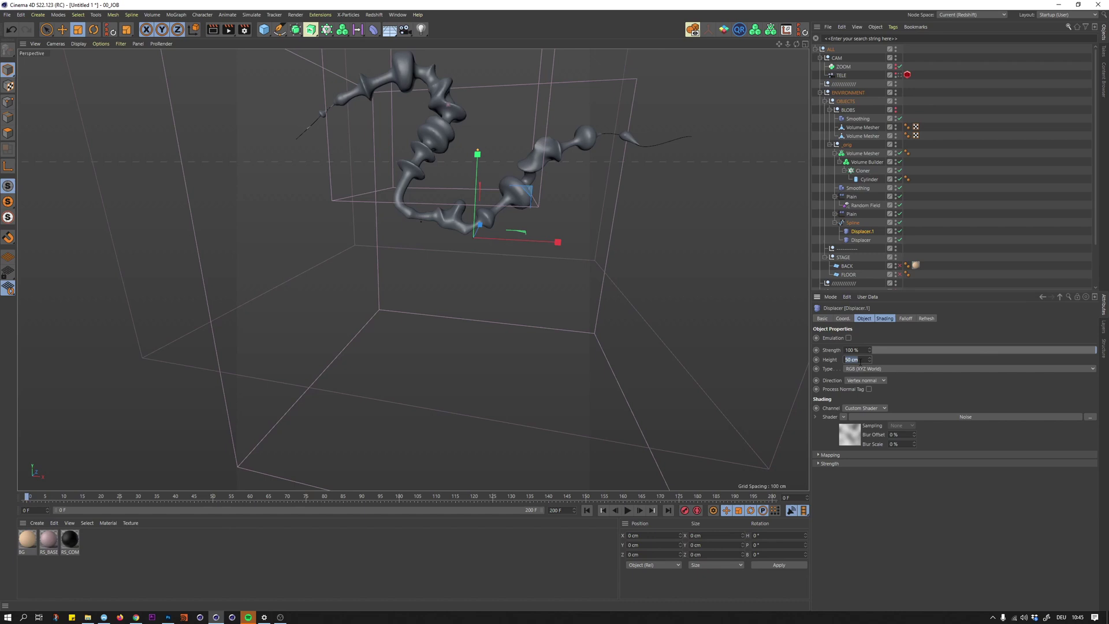
left_click(861, 240)
left_click(852, 359)
type("100")
key("Return")
left_click(911, 244)
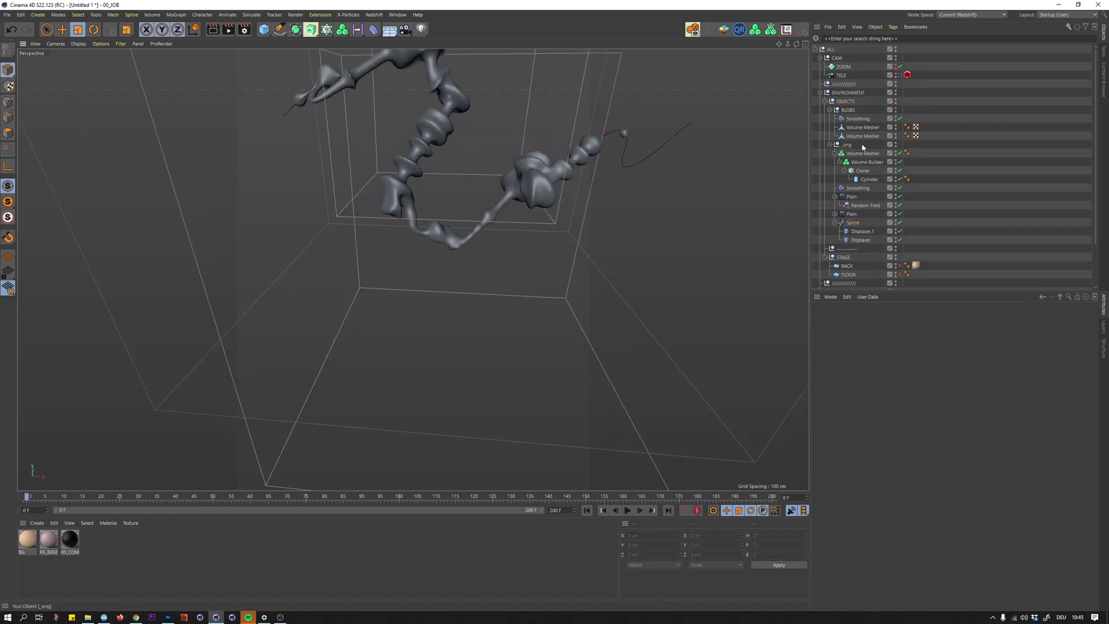
- Duplicate the Volume Mesher again, convert the new copy to a polygon object and move it into the BLOBS group
left_click(860, 153)
key("ctrl+c")
key("ctrl+v")
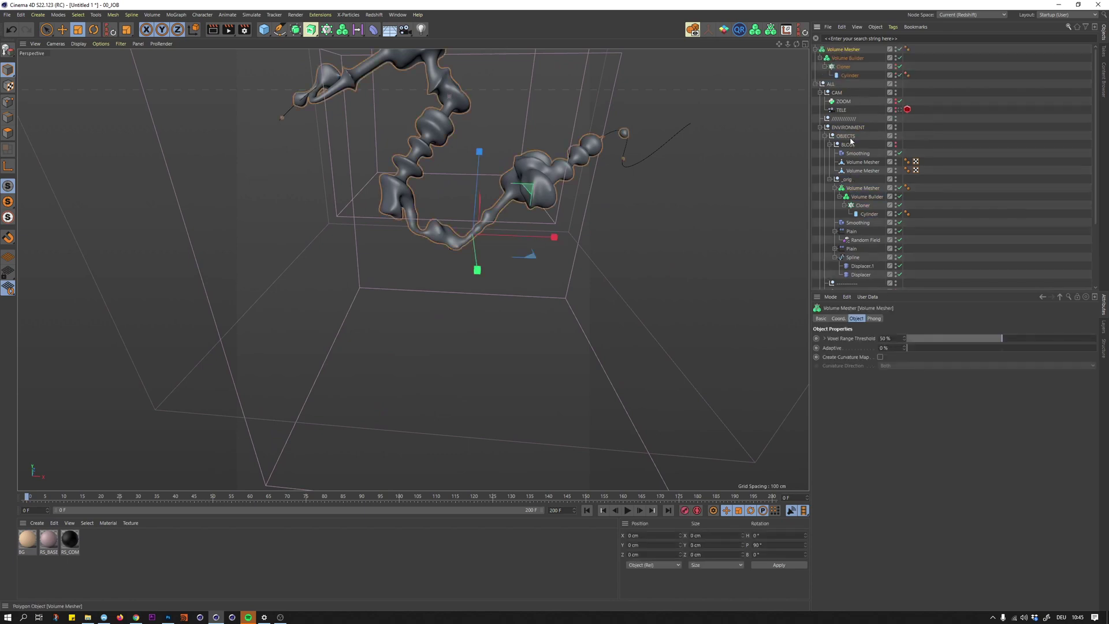
key("c")
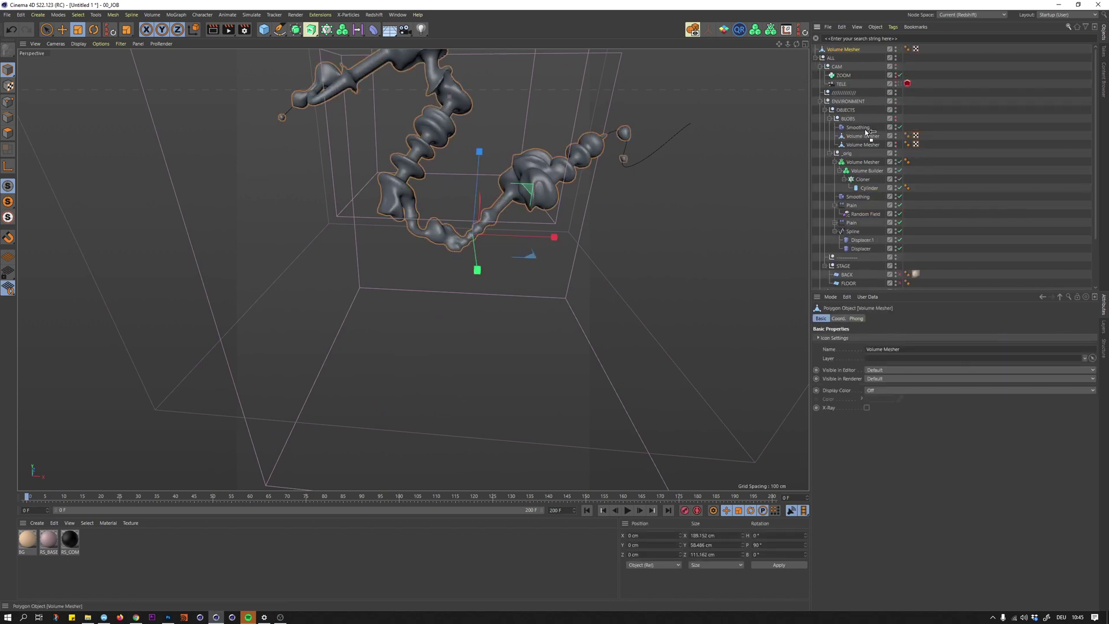
left_click_drag(853, 123, 851, 119)
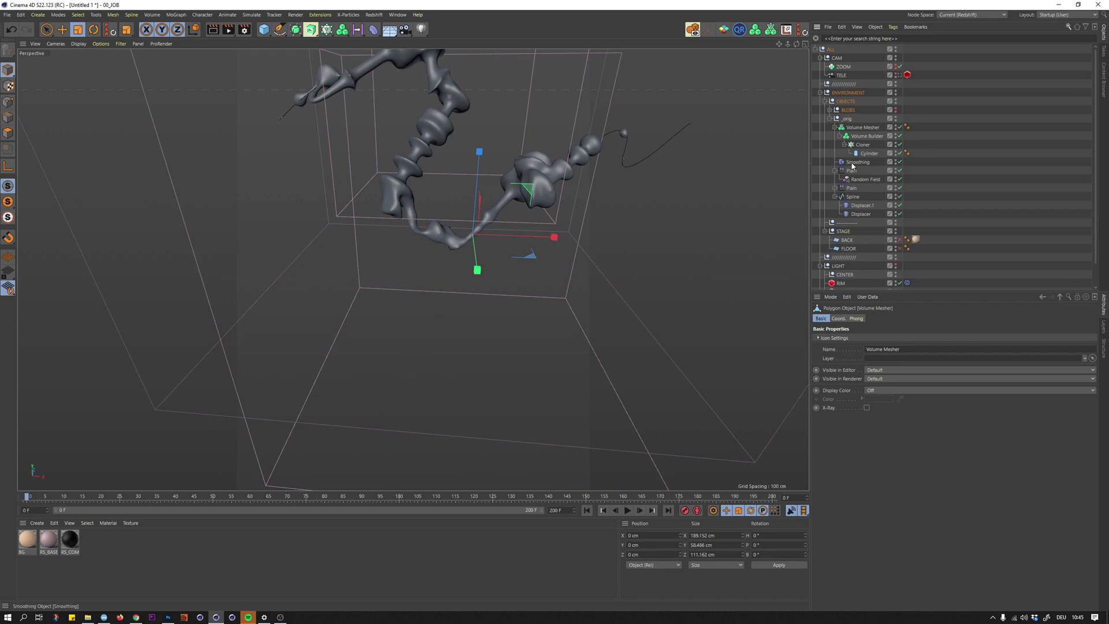
- Try noise types such as Perlin and Gaseous on the Random Field and choose Hama
left_click(848, 182)
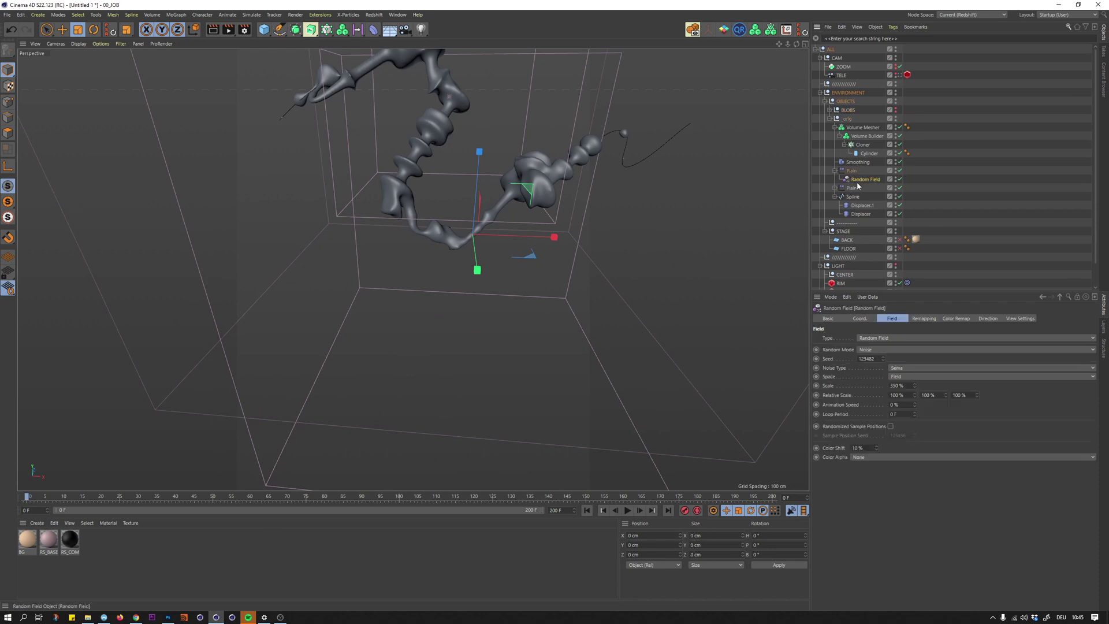
left_click(901, 368)
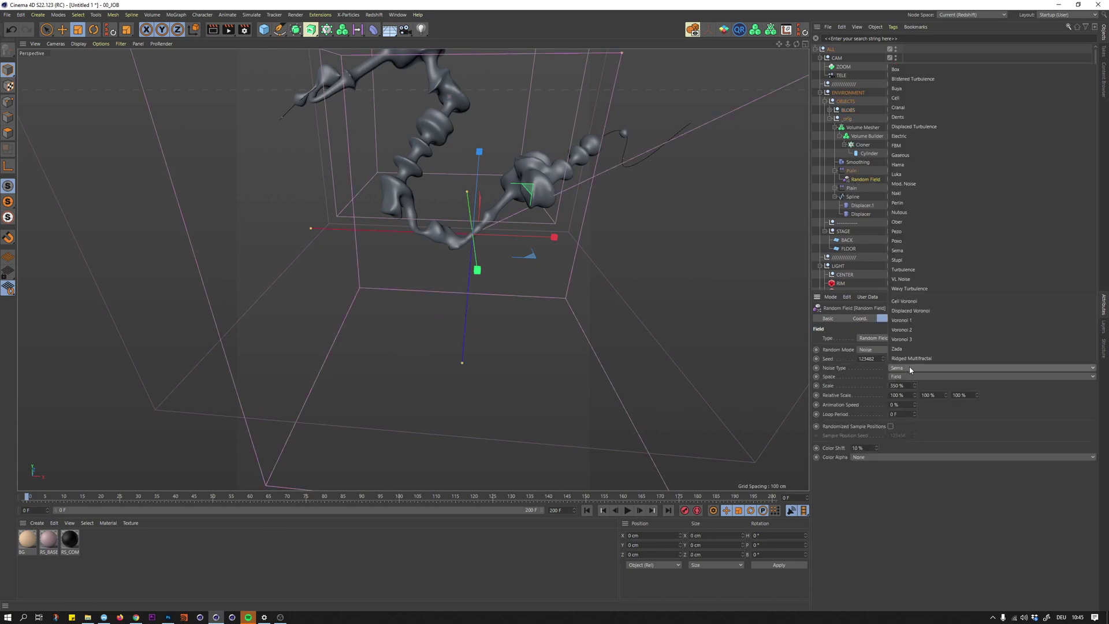
left_click(907, 368)
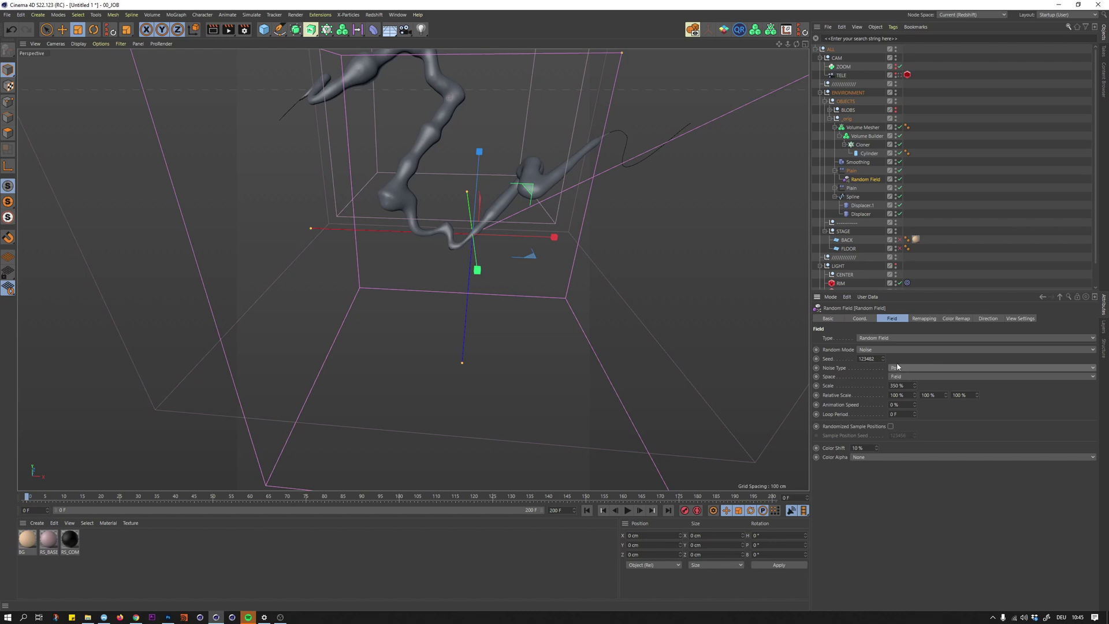
scroll(897, 370, "up", 1)
scroll(896, 367, "up", 1)
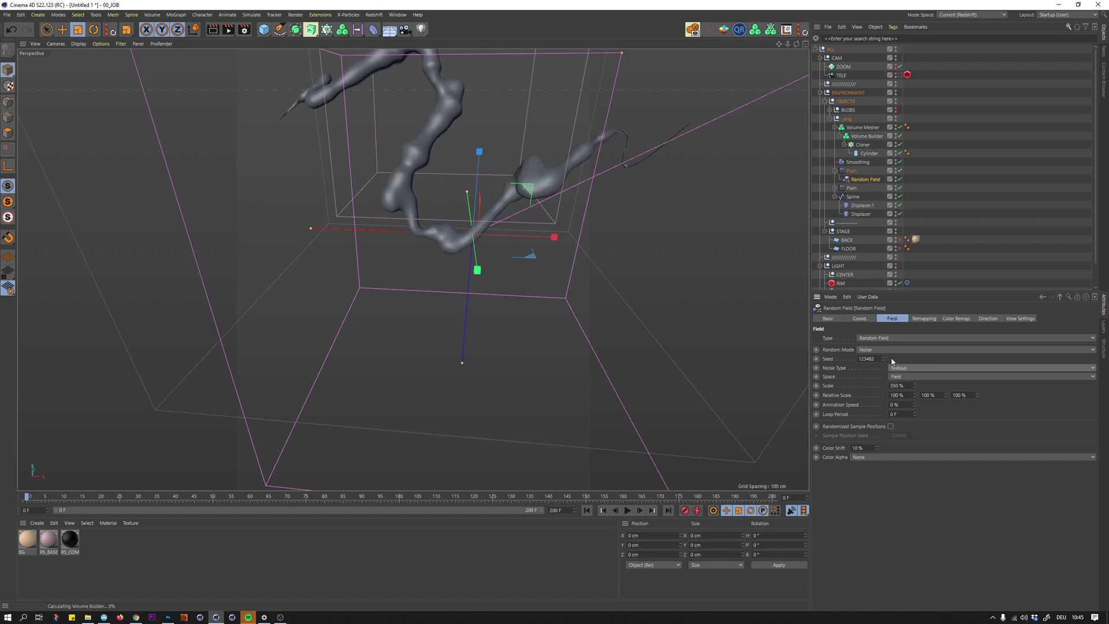
scroll(895, 368, "up", 2)
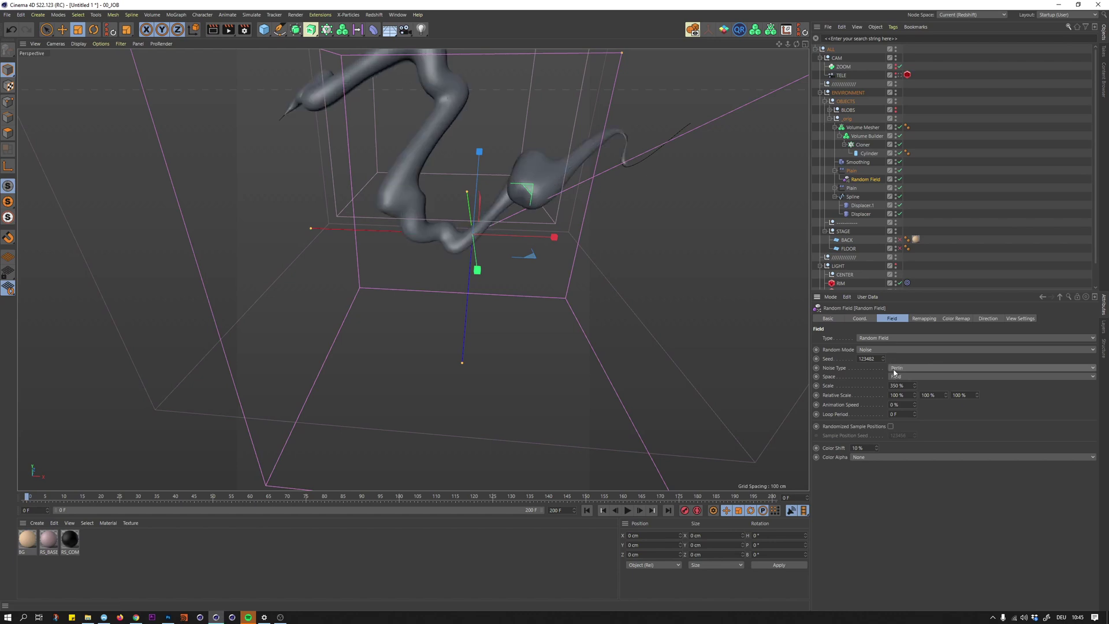
scroll(893, 369, "up", 3)
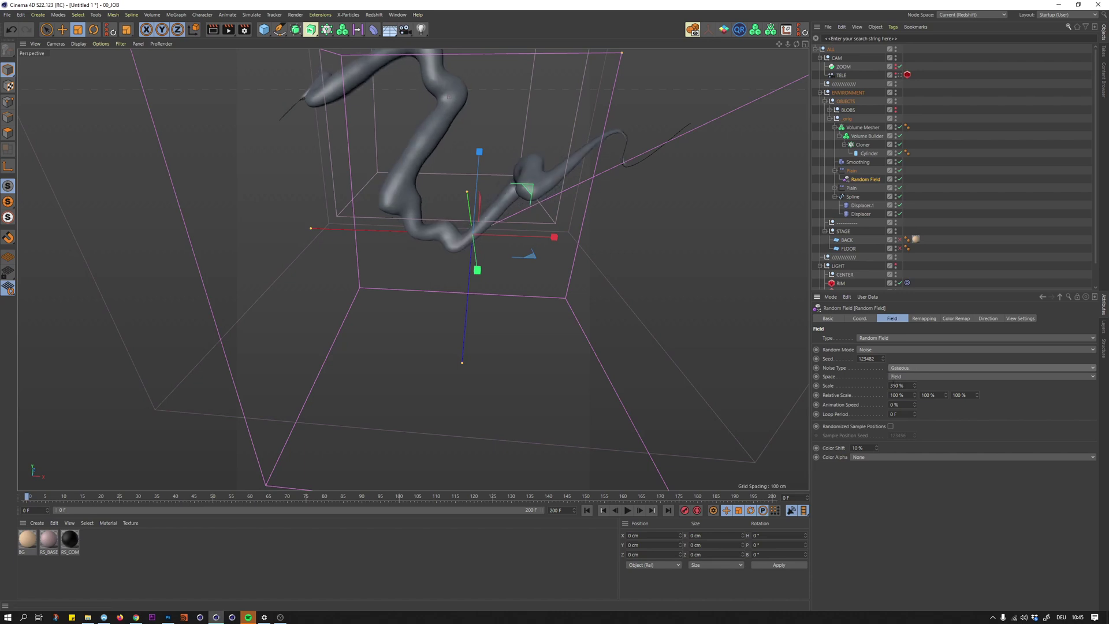
- Set the Random Field's scale to 500 %
left_click(900, 386)
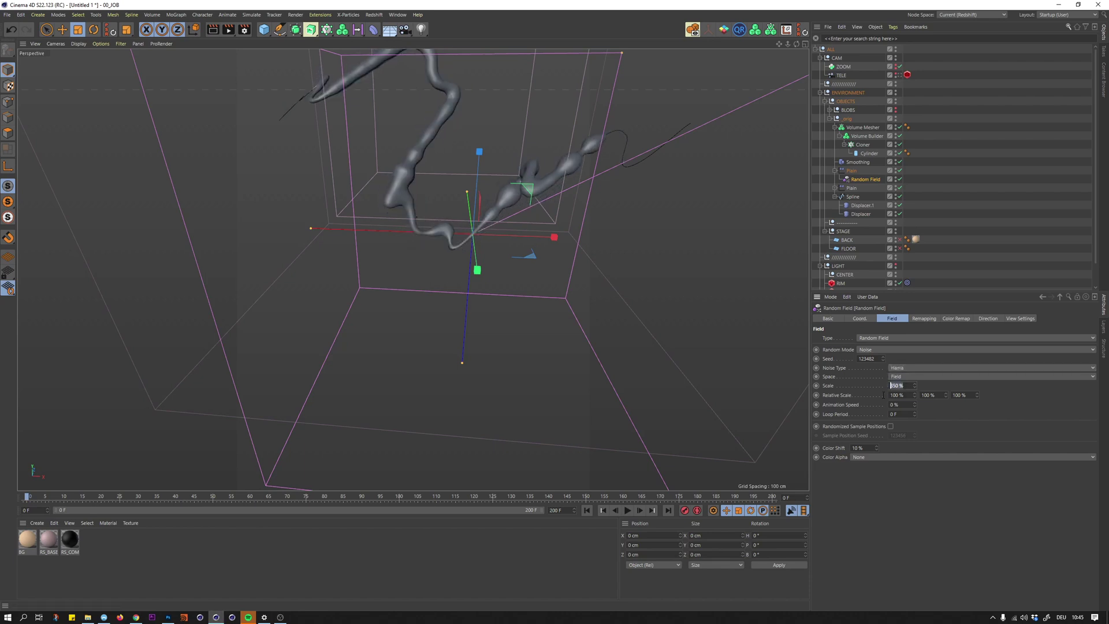
type("500")
key("Return")
mouse_move(532, 175)
left_mouse_down("alt")
mouse_move(607, 178)
mouse_move(552, 221)
mouse_move(583, 193)
mouse_move(651, 193)
mouse_move(599, 210)
mouse_move(533, 181)
left_mouse_up("alt")
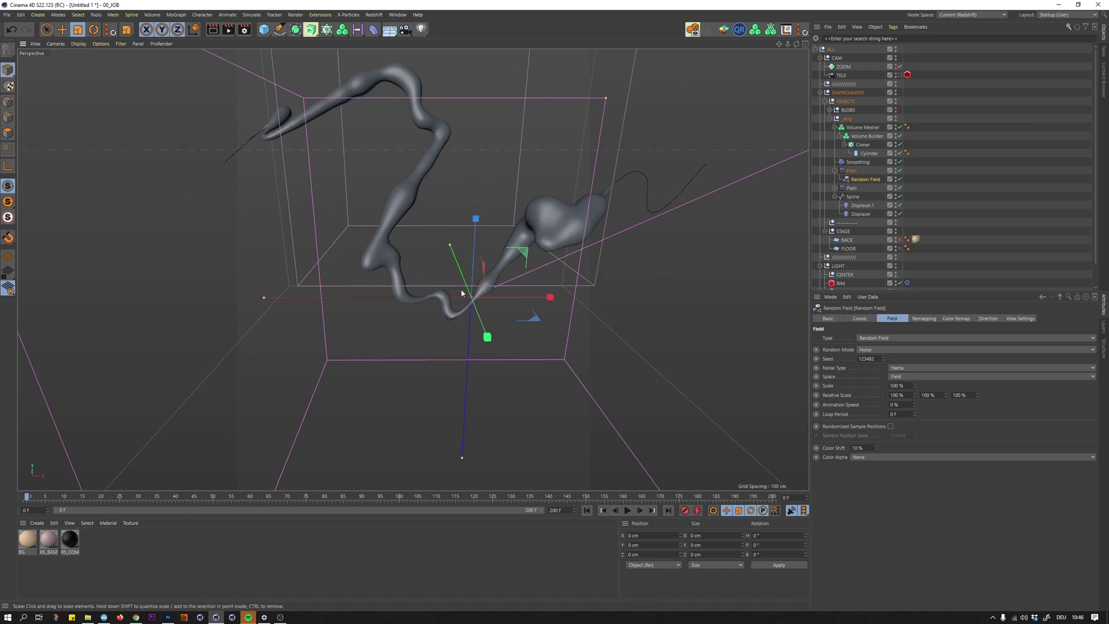
mouse_move(546, 231)
left_mouse_down("alt")
mouse_move(542, 220)
mouse_move(593, 233)
mouse_move(544, 223)
left_mouse_up("alt")
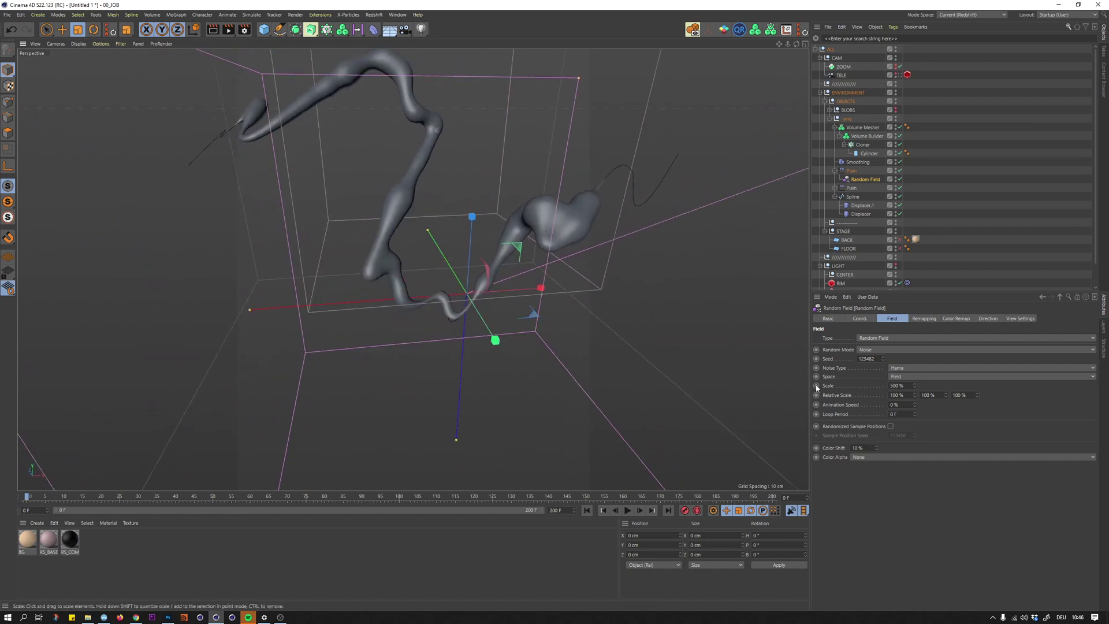
- Set the seed of Displacer.1's Noise shader to 681
left_click(867, 205, "ctrl")
left_click(870, 214, "ctrl")
left_click(869, 205)
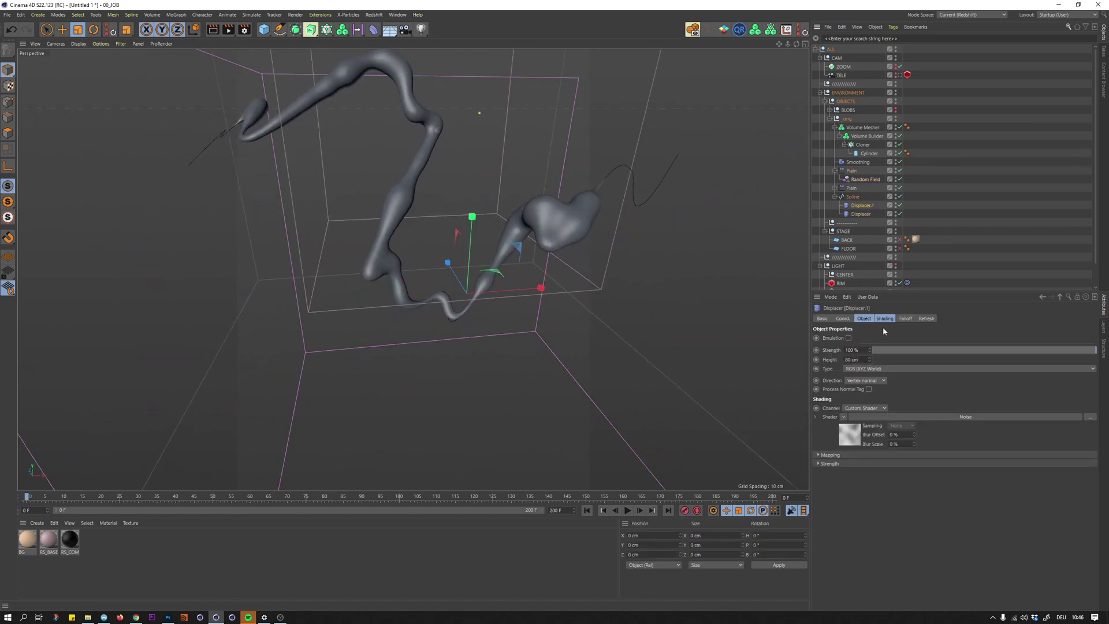
left_click(884, 319)
left_click(871, 346)
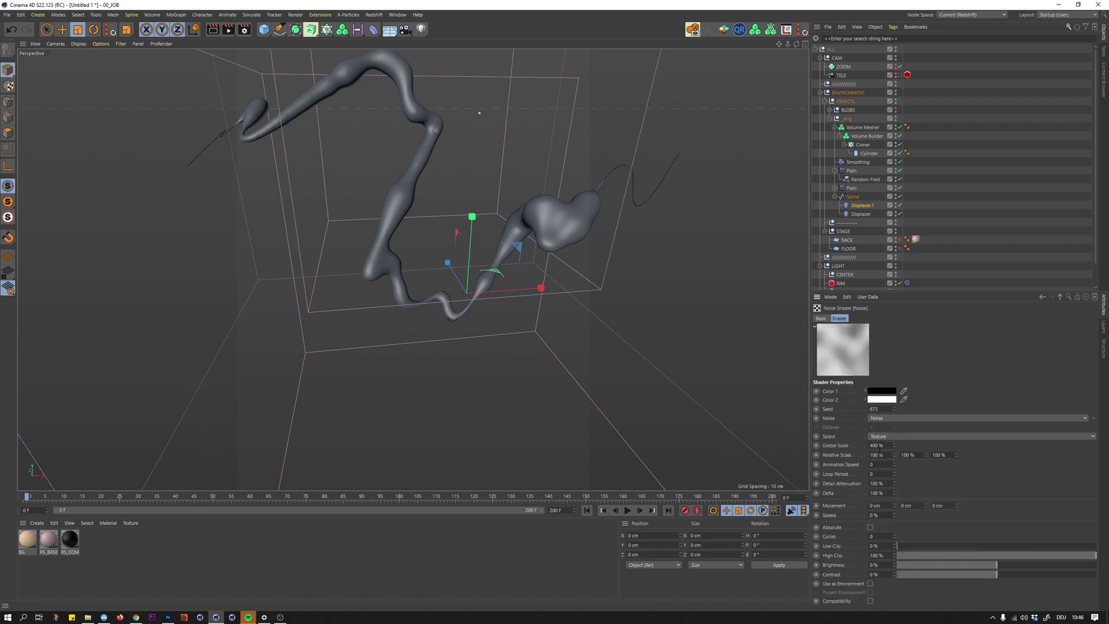
key("Up")
key("Up")
key("Up")
key("Up")
key("Up")
key("Up")
key("Up")
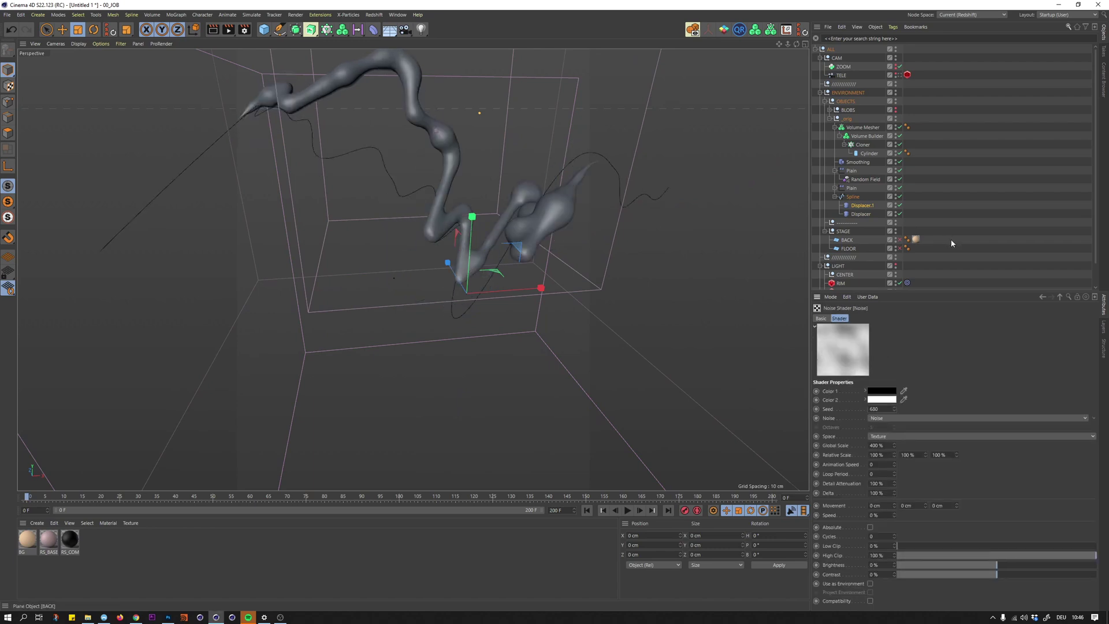
key("Up")
left_click(950, 243)
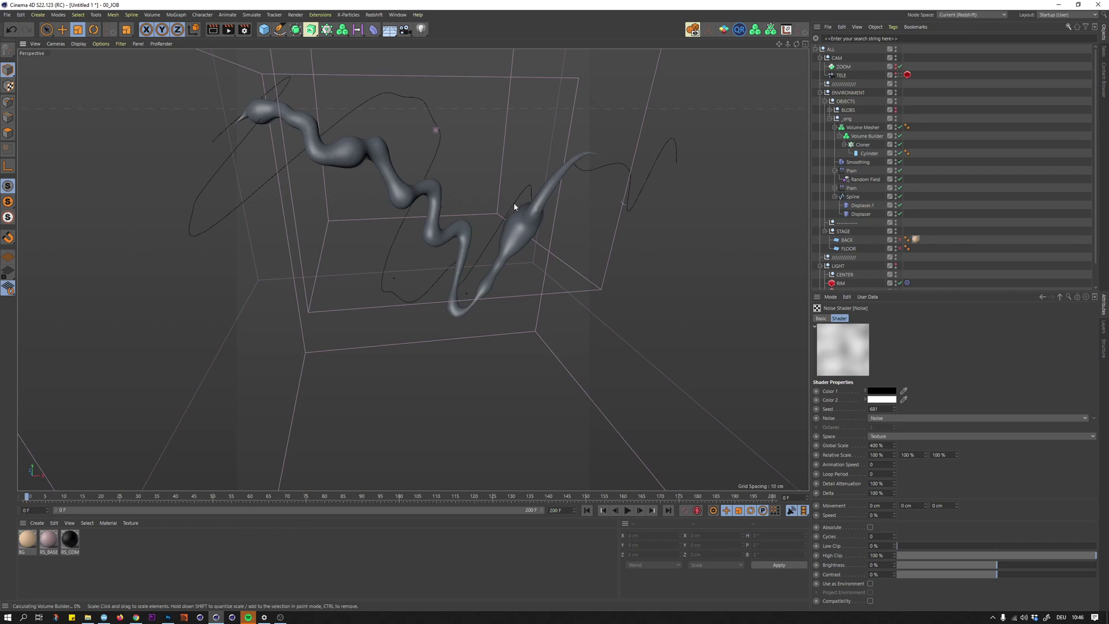
left_click_drag(514, 207, 414, 177, "alt")
- Switch to the browser to review the BLOBS-WITH-MEDIUM reference images on Behance, and return to Cinema 4D
key("alt+Tab")
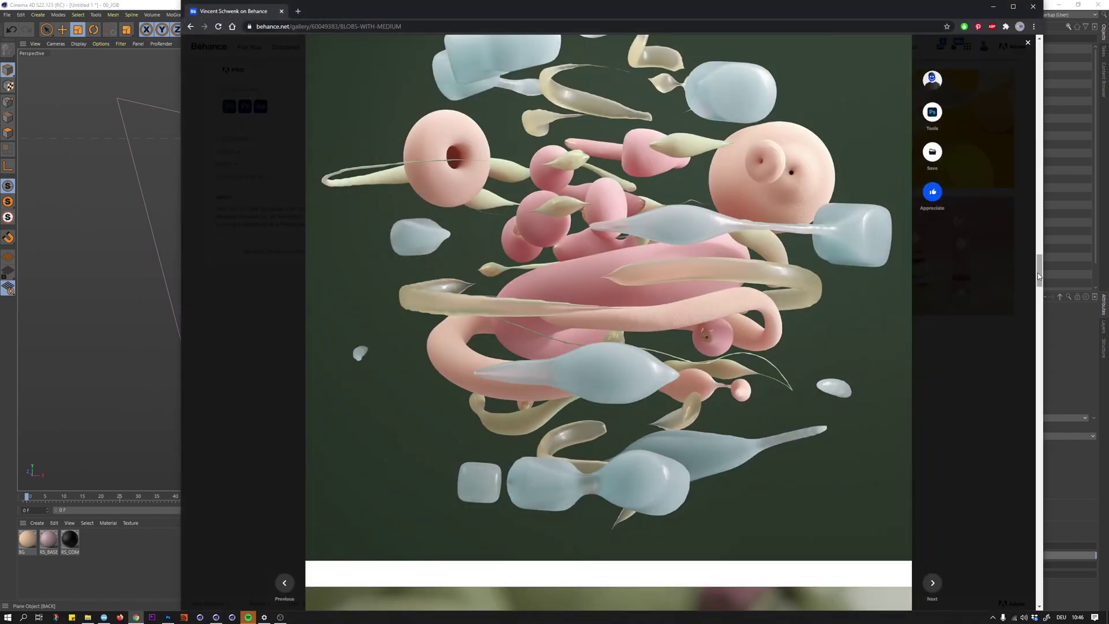
left_click_drag(1040, 271, 1034, 190)
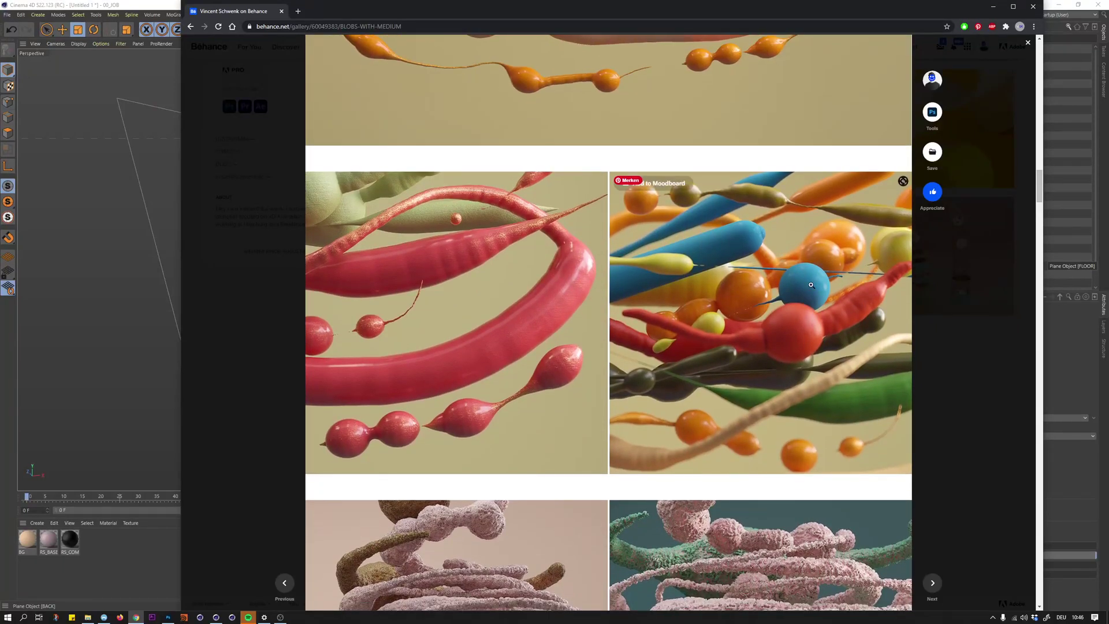
key("alt+Tab")
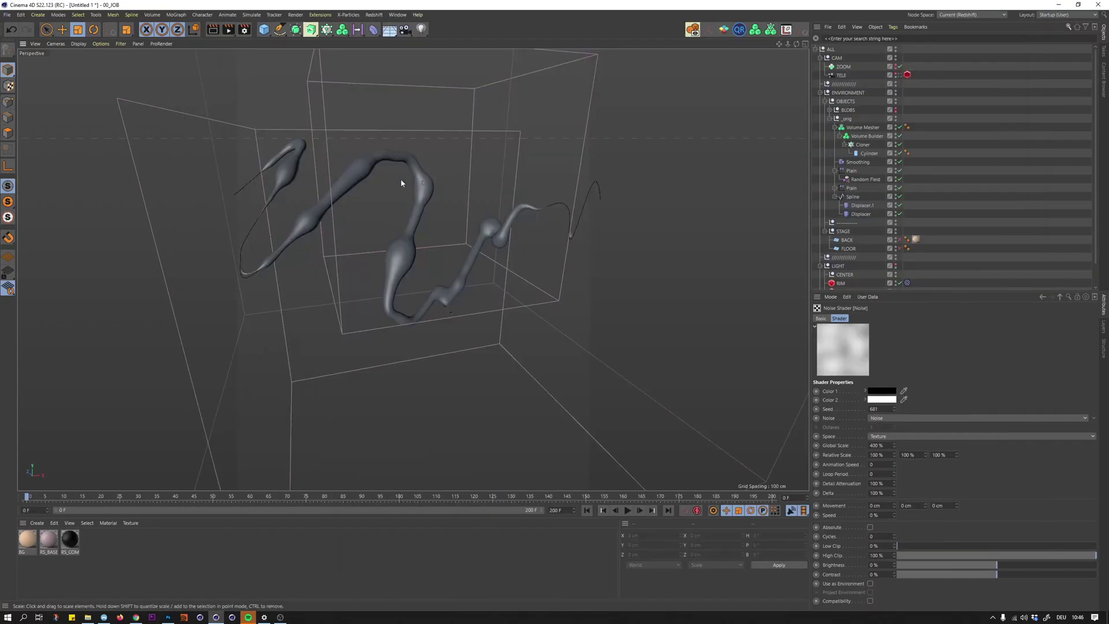
left_click_drag(359, 172, 404, 176, "alt")
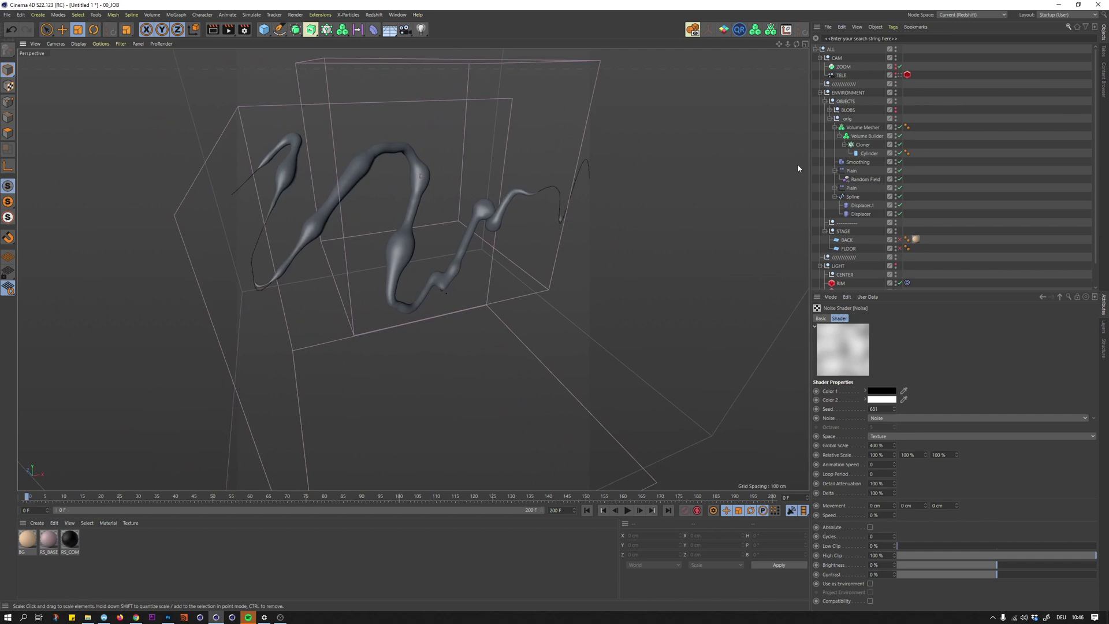
- Duplicate the Volume Mesher, convert the copy to a polygon object and move it into the BLOBS group
left_click(862, 128)
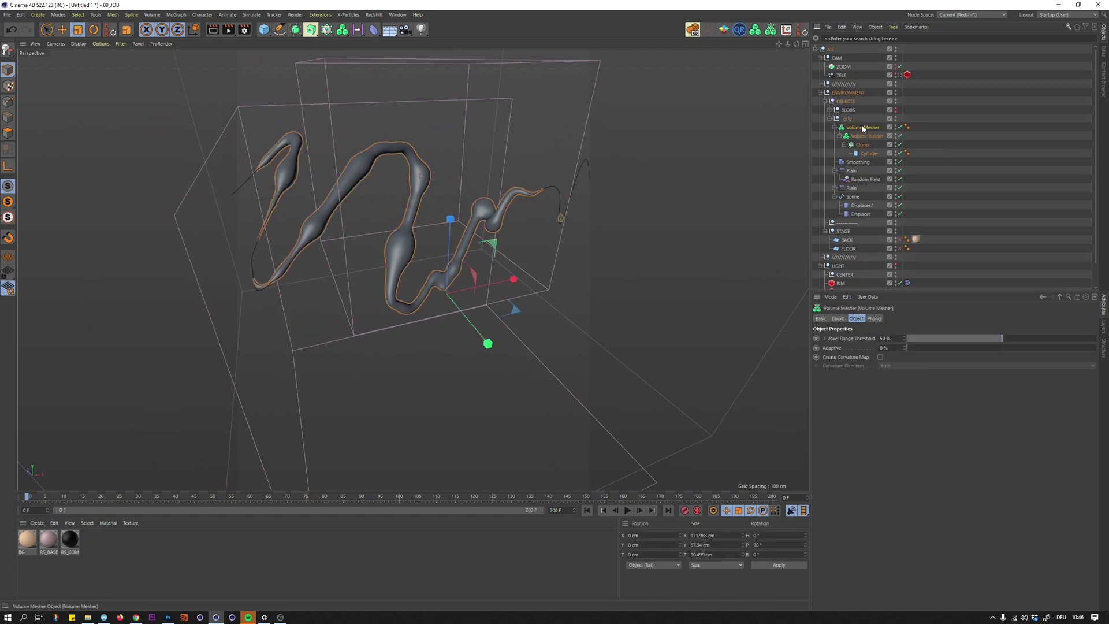
key("ctrl+c")
key("ctrl+v")
key("c")
left_click_drag(838, 49, 850, 66)
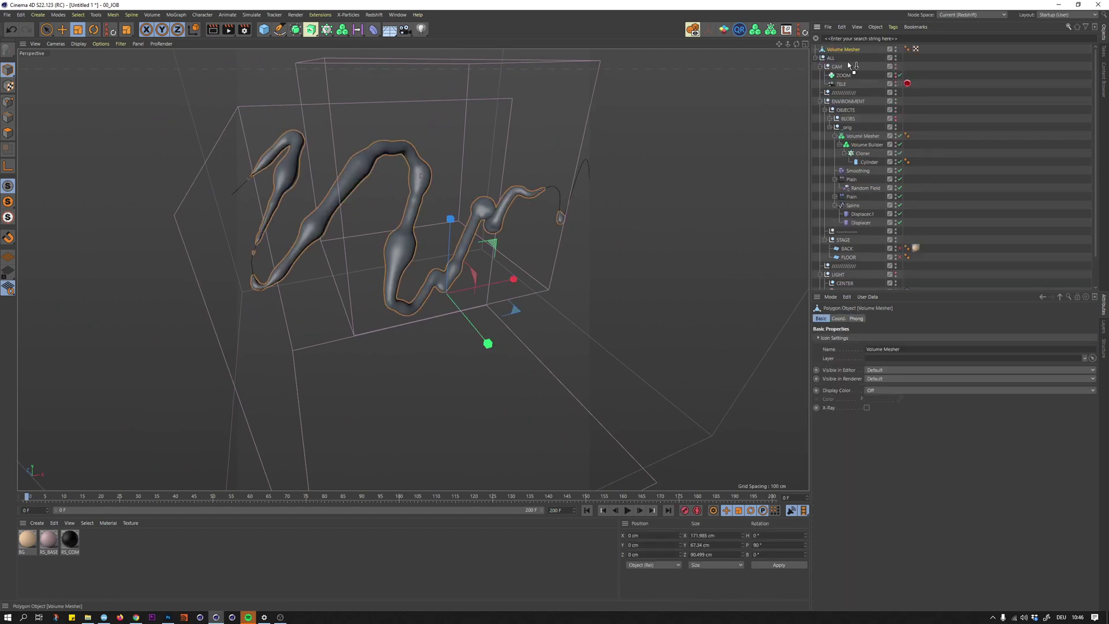
left_click_drag(858, 123, 854, 119)
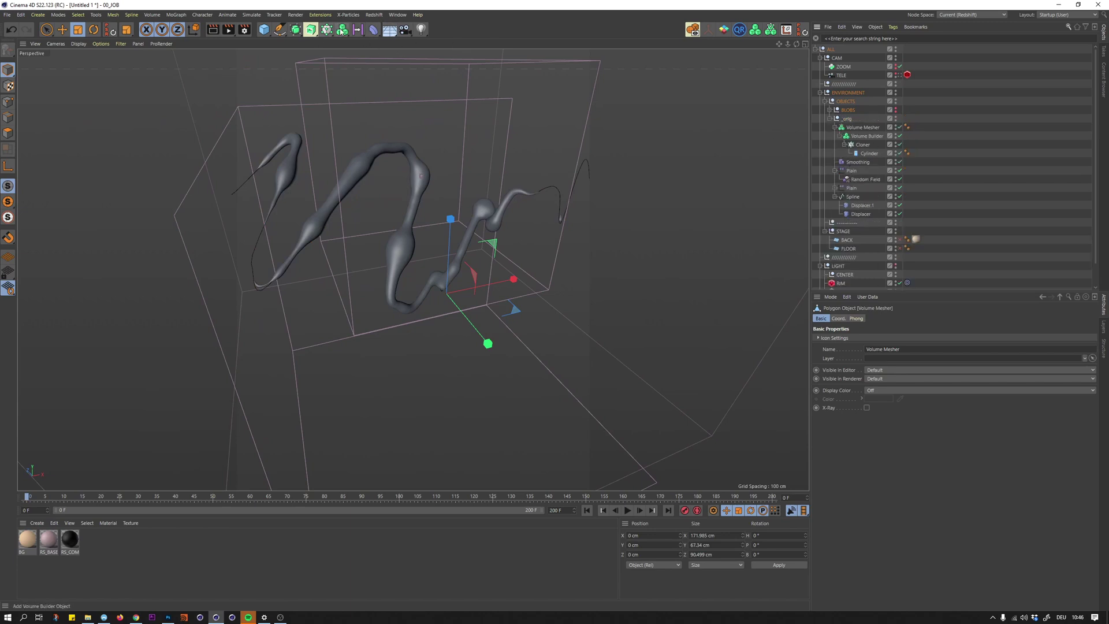
- Add a Helix spline, scaled down to a radius of about 46 cm and raised about 60 cm
left_click(281, 33)
left_click(282, 34)
left_click(361, 73)
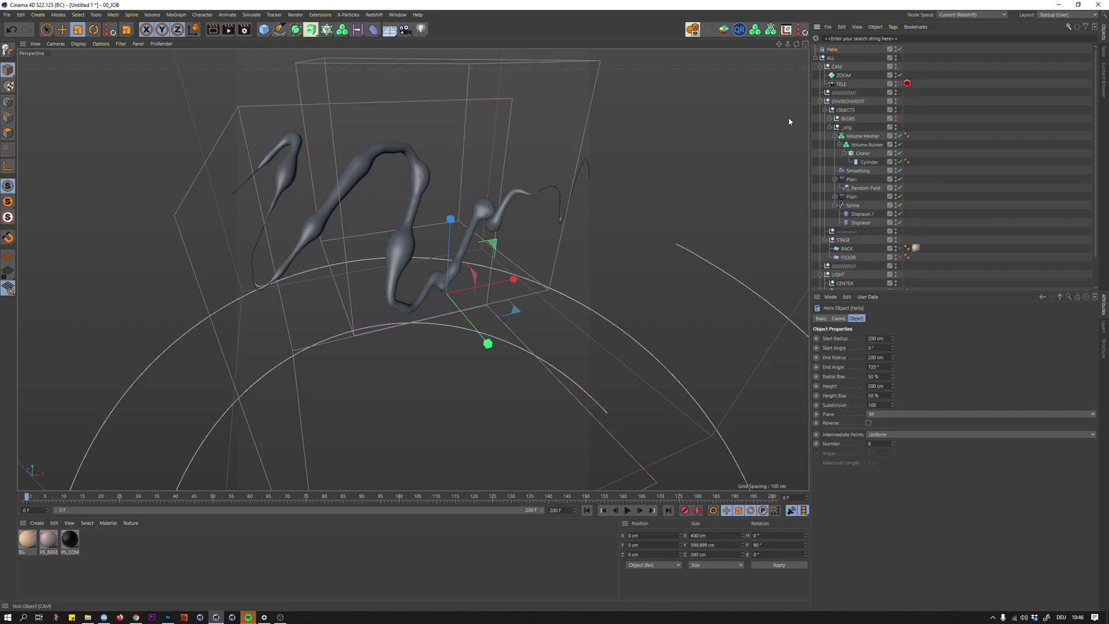
left_click_drag(550, 321, 372, 408)
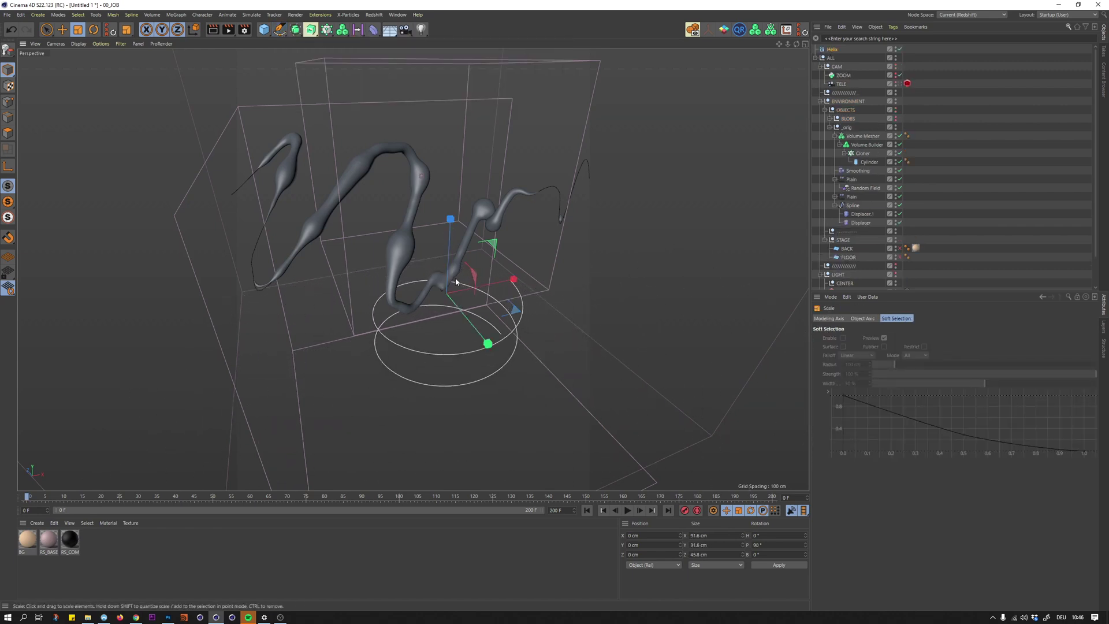
key("space")
left_click_drag(448, 267, 453, 172)
- Stretch the Helix's height to about 151 cm and place it above the Spline in the object hierarchy
left_click(832, 50)
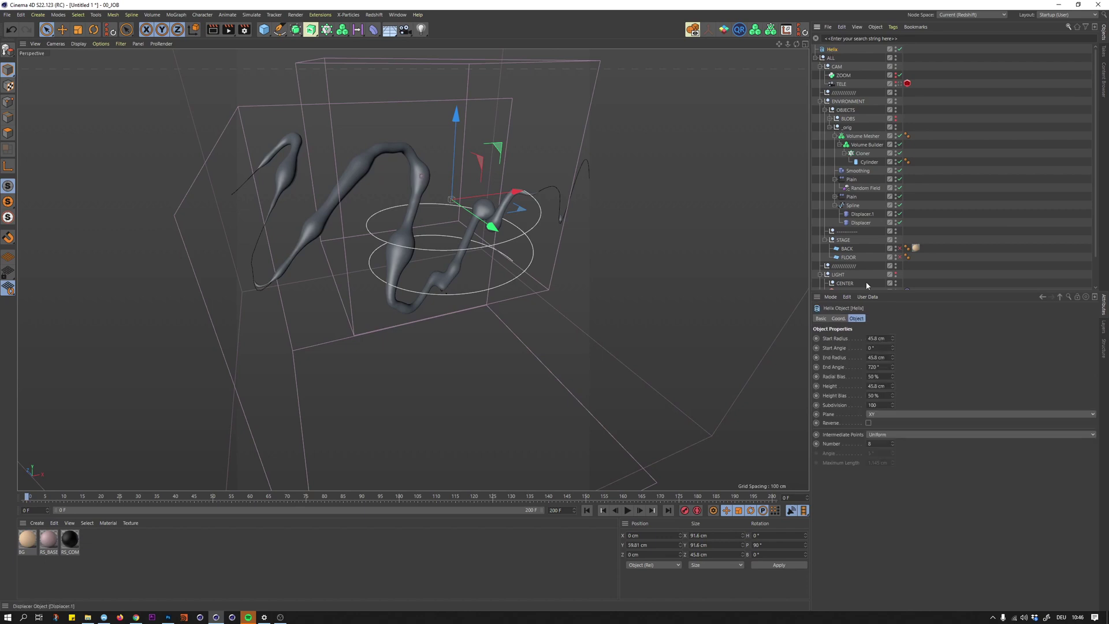
left_click_drag(894, 392, 895, 329)
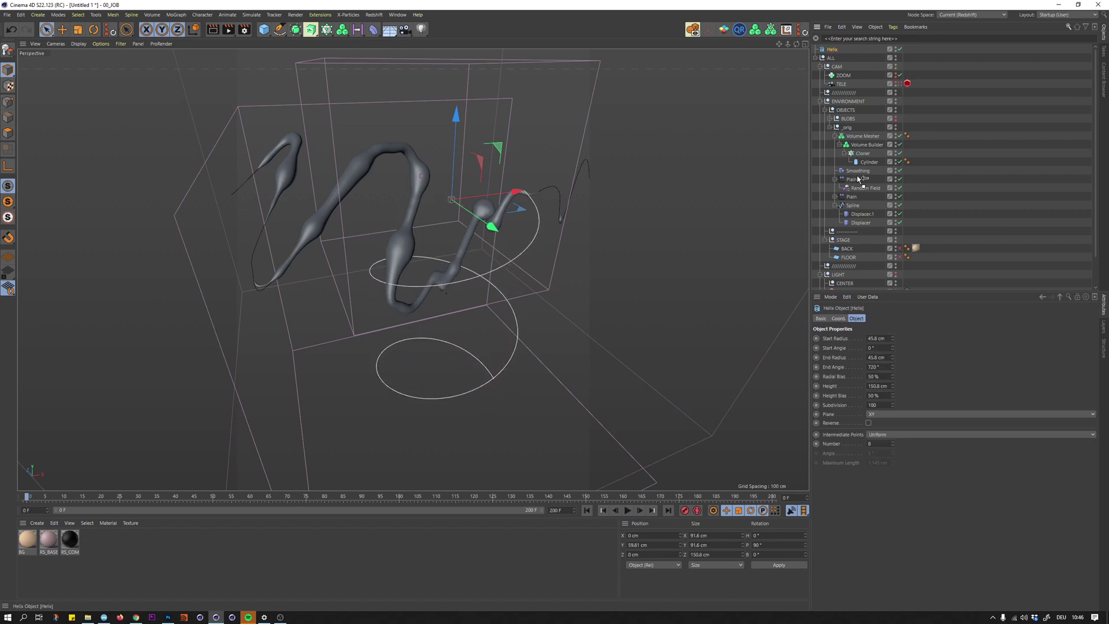
left_click_drag(842, 205, 843, 202)
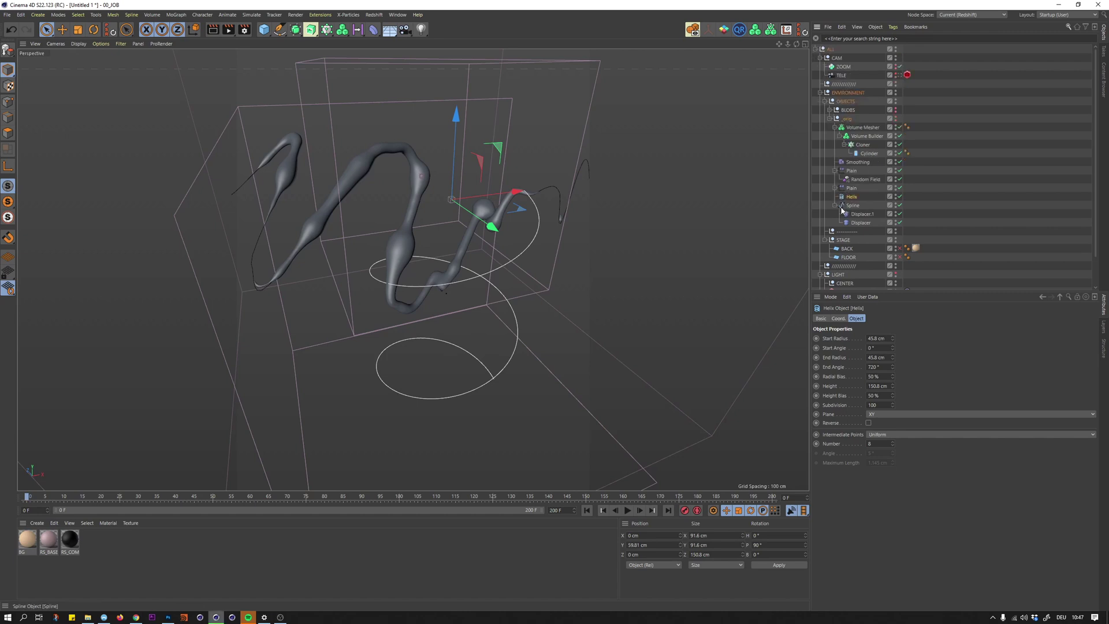
- Replace the Spline with the Helix as the object the Cloner distributes its clones on
left_click(856, 146)
left_click_drag(848, 199, 873, 261)
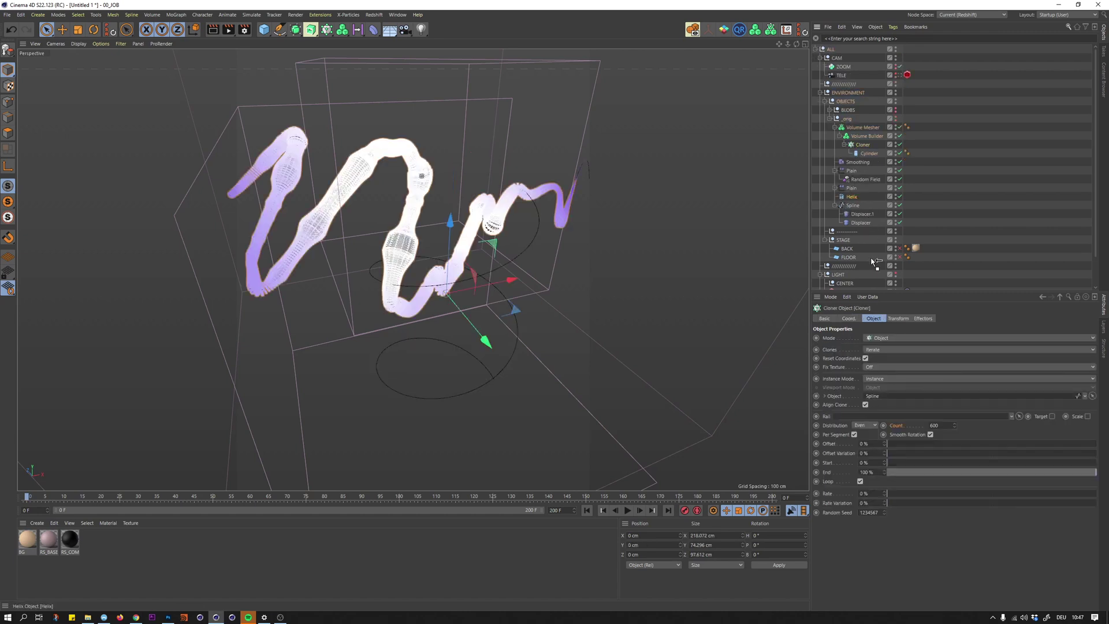
left_click_drag(878, 397, 874, 390)
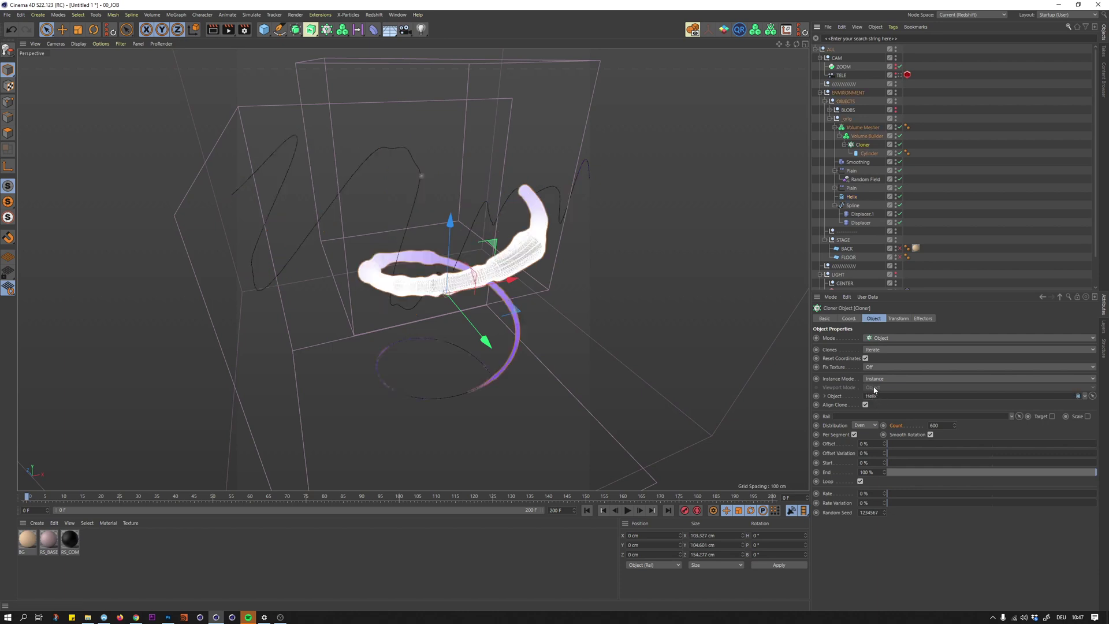
left_click(936, 205)
left_click_drag(455, 275, 405, 255, "alt")
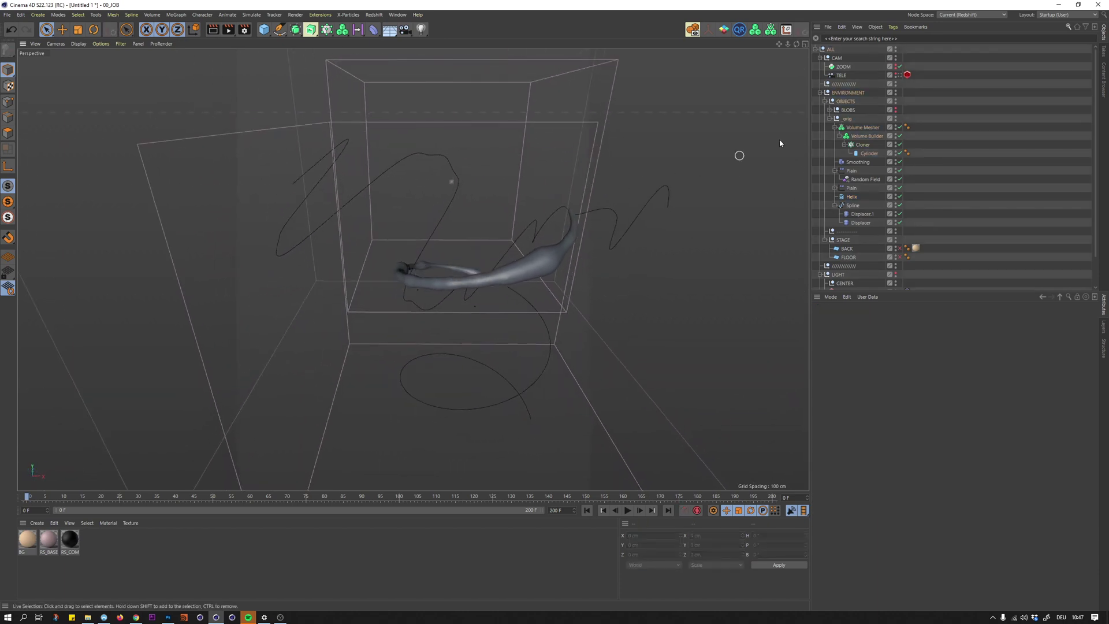
- Move the second Plain effector's Box Field down around the Helix, to about X -5 cm and Z -14 cm
left_click(835, 188)
left_click(849, 196)
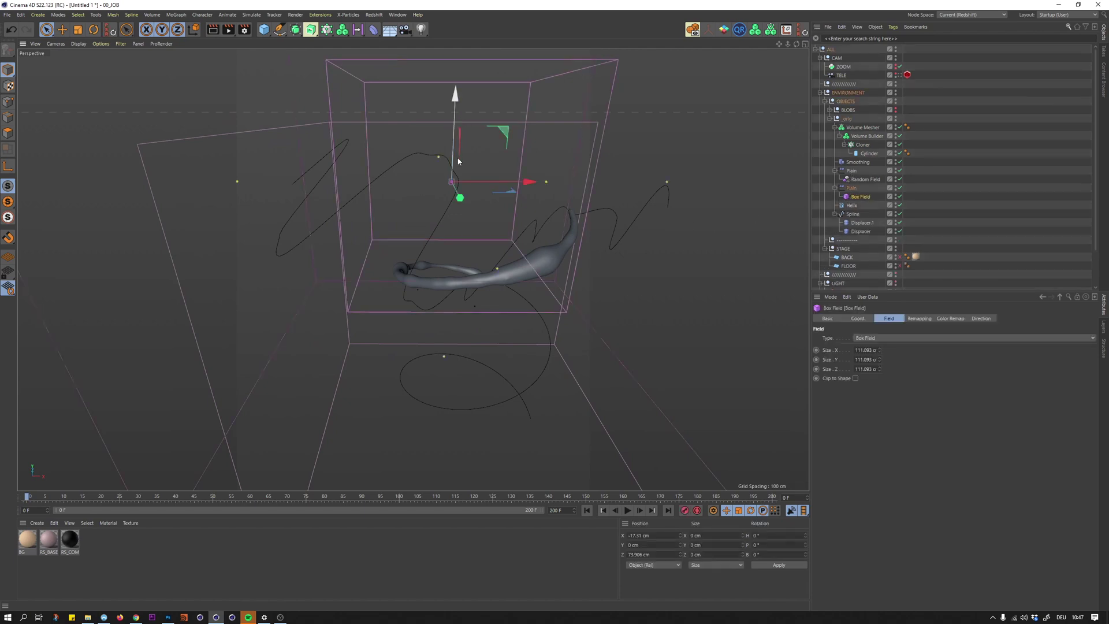
left_click_drag(461, 124, 463, 283)
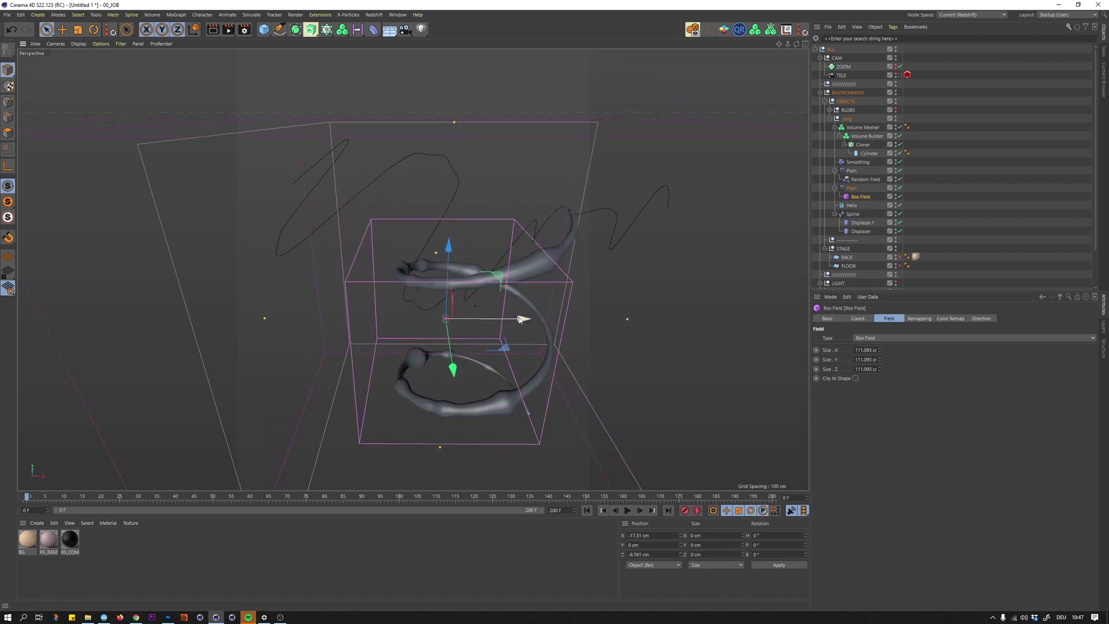
left_click_drag(520, 320, 538, 319)
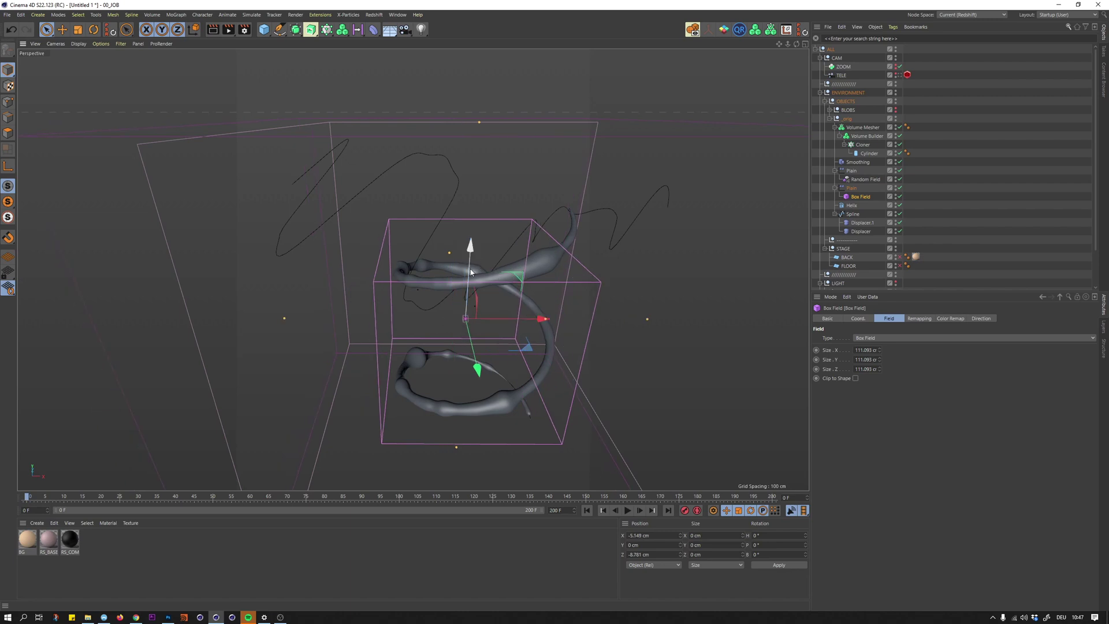
left_click_drag(471, 269, 472, 280)
left_click_drag(478, 373, 491, 285, "alt")
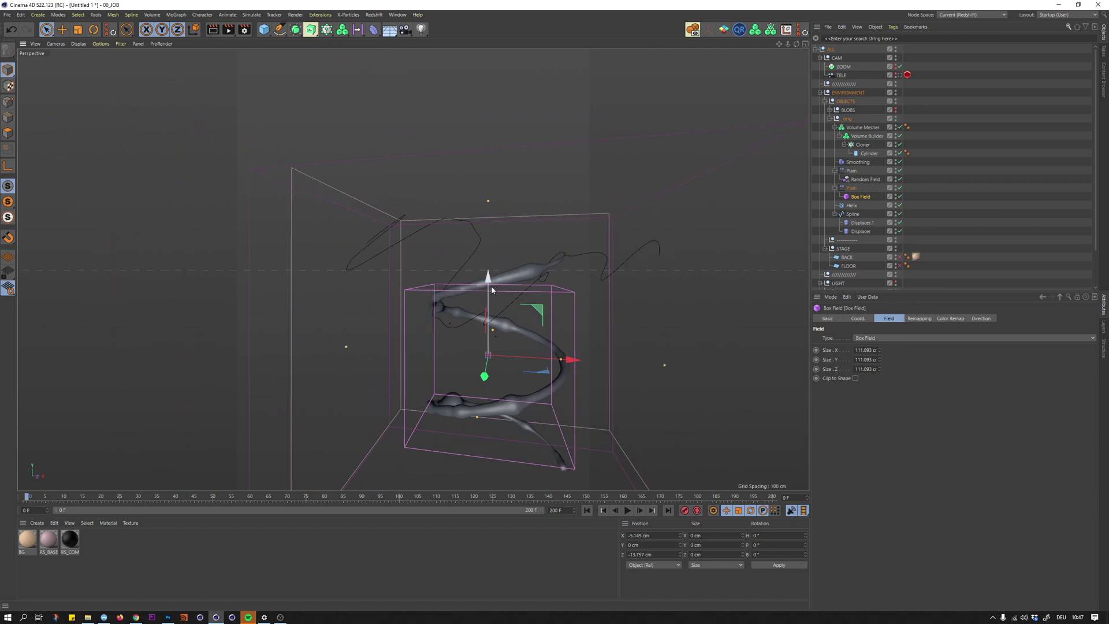
left_click(478, 129)
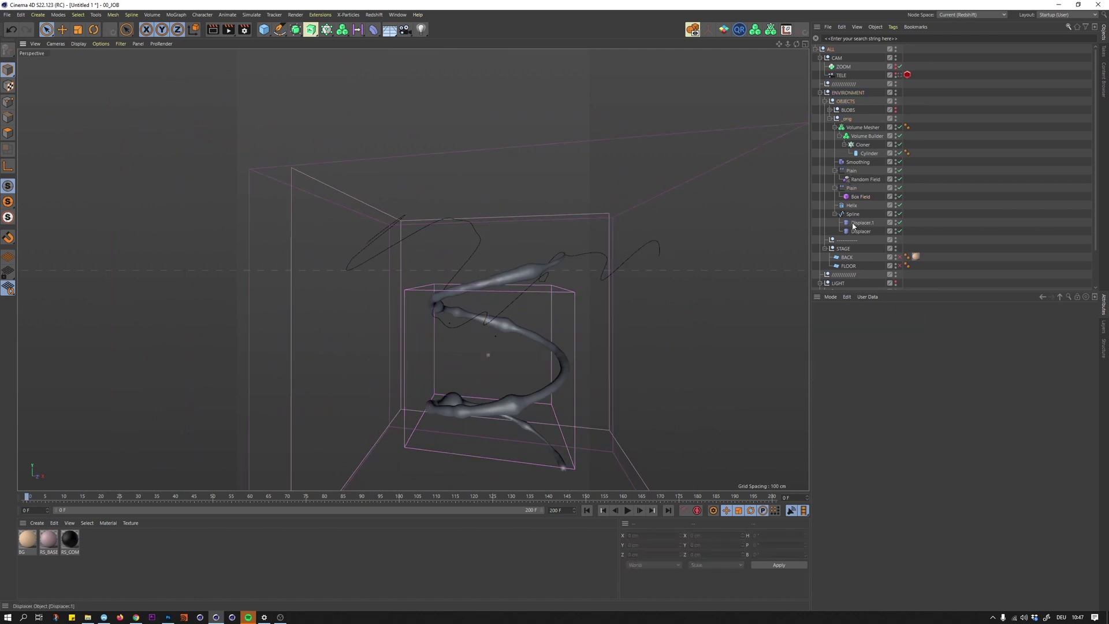
- Move Displacer.1 and Displacer from the Spline to under the Helix
left_click_drag(868, 236, 851, 207)
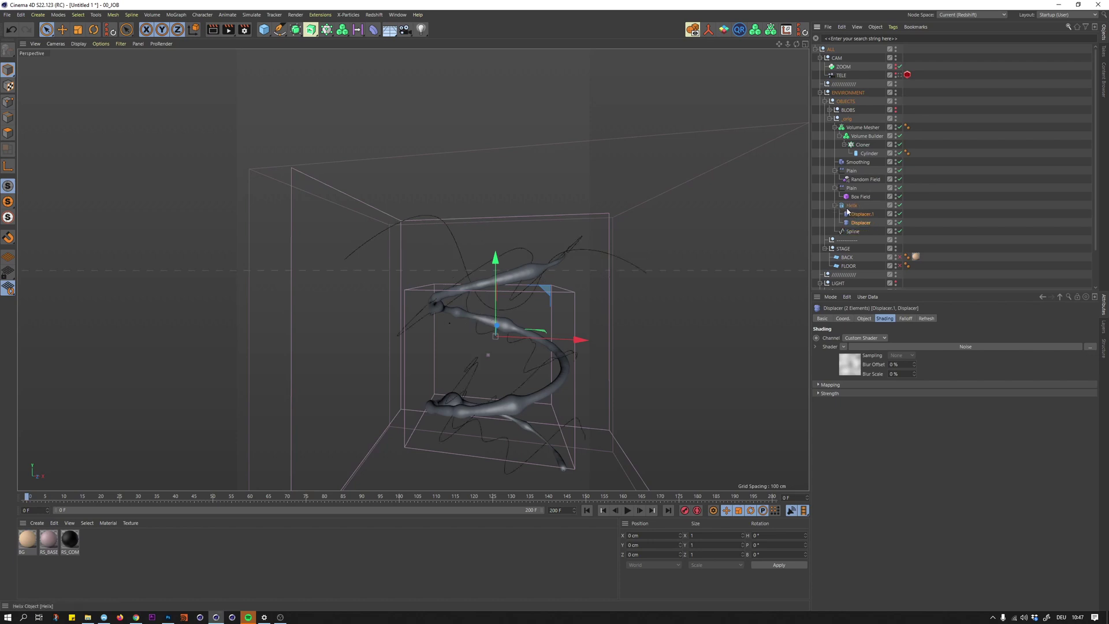
left_click(851, 205)
left_click_drag(522, 271, 480, 298, "alt")
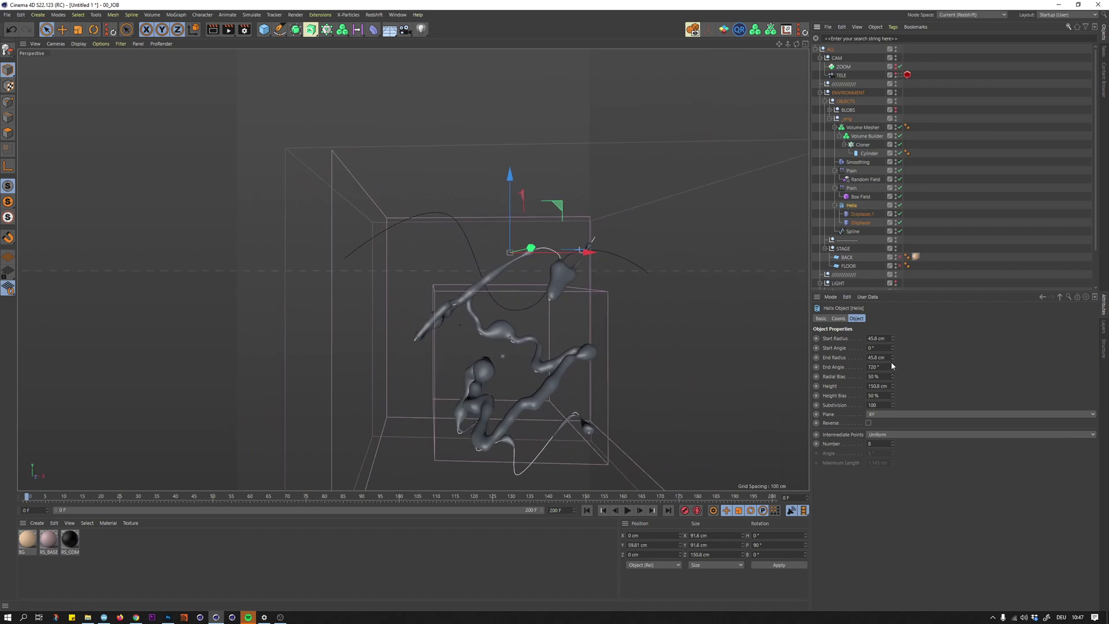
- Set the Helix's end angle to 2222°
double_click(873, 367)
key("Return")
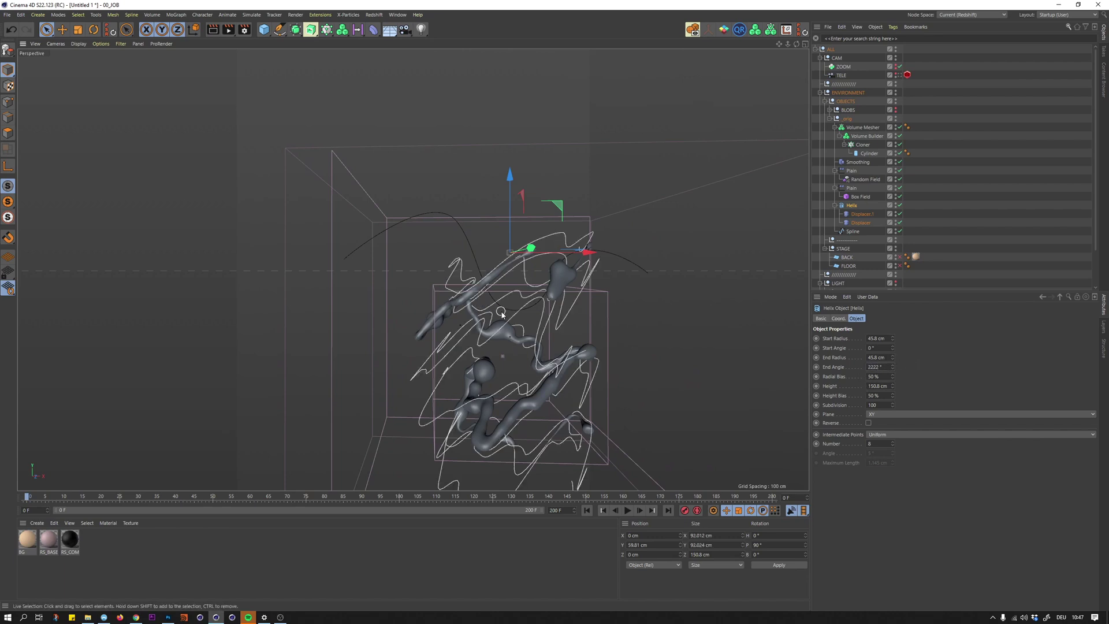
left_click_drag(502, 312, 610, 316, "alt")
left_click(622, 283)
left_click_drag(531, 300, 413, 297, "alt")
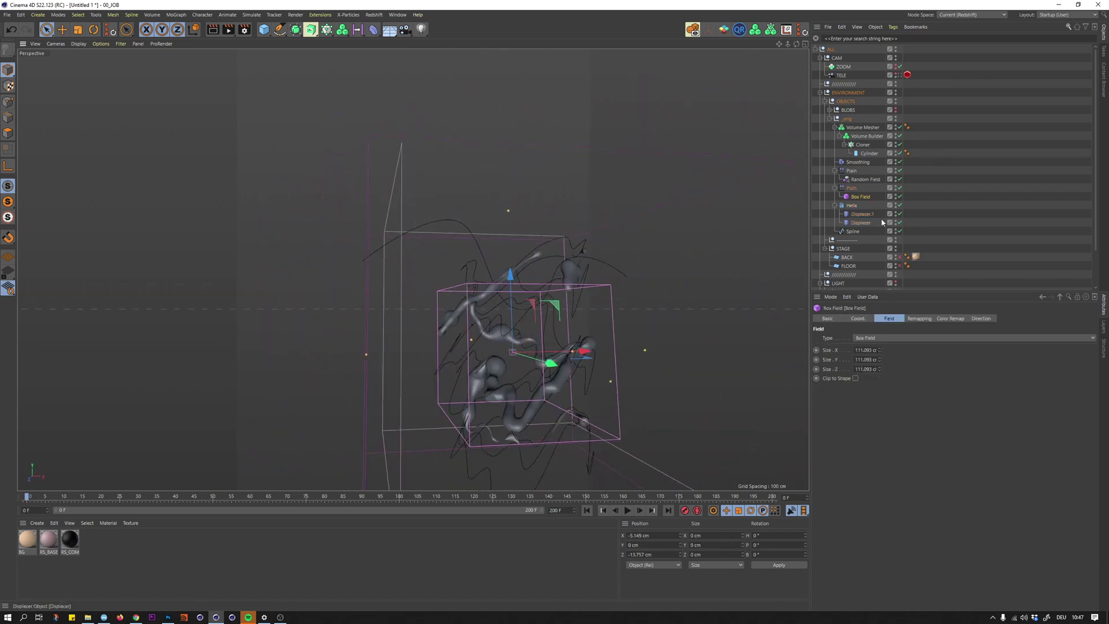
- Disable both displacers under the Helix
left_click(900, 215)
left_click(931, 211)
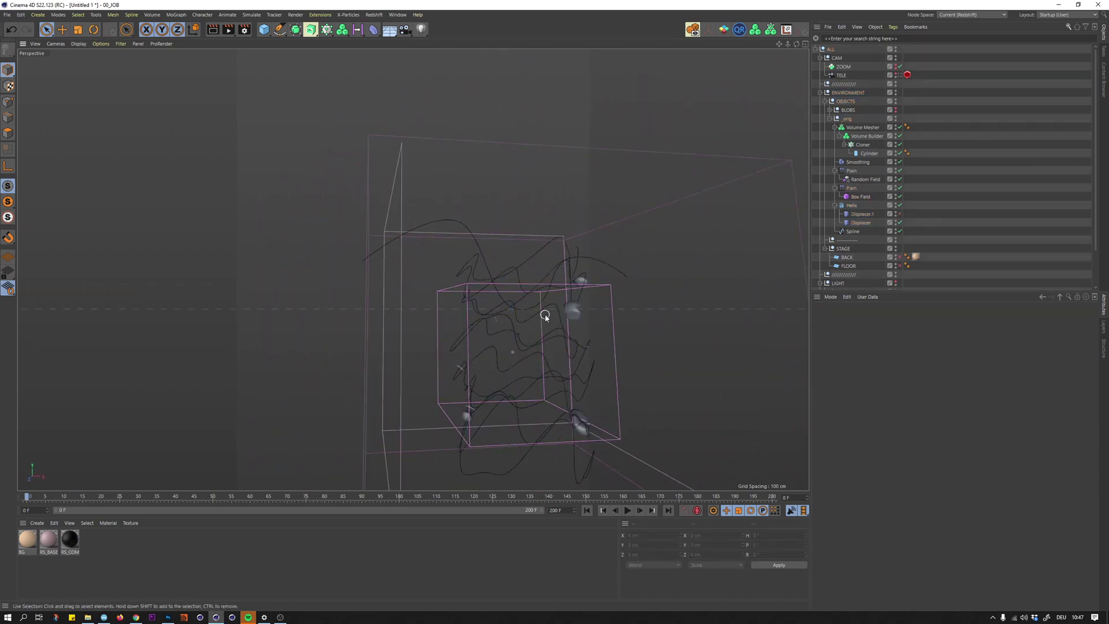
left_click_drag(545, 313, 454, 294, "alt")
left_click(454, 294)
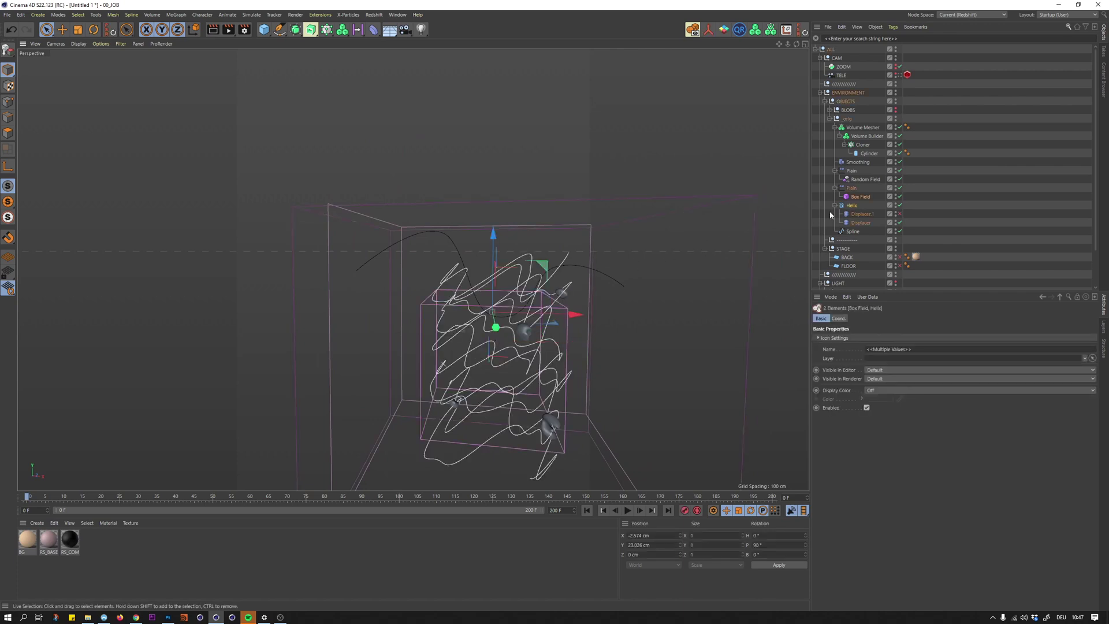
left_click(900, 223)
left_click(909, 206)
- Scale up the second Plain effector's Box Field so it encloses more of the Helix
left_click(861, 197)
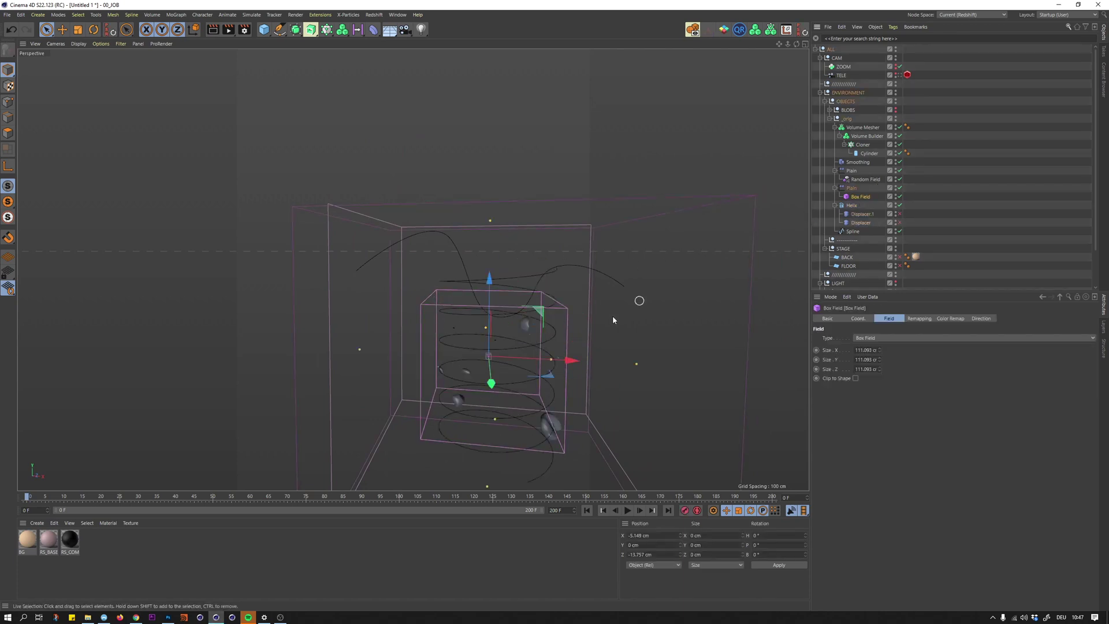
mouse_move(546, 398)
left_mouse_down()
mouse_move(536, 409)
mouse_move(569, 387)
mouse_move(714, 345)
left_mouse_up()
key("ctrl+z")
key("t")
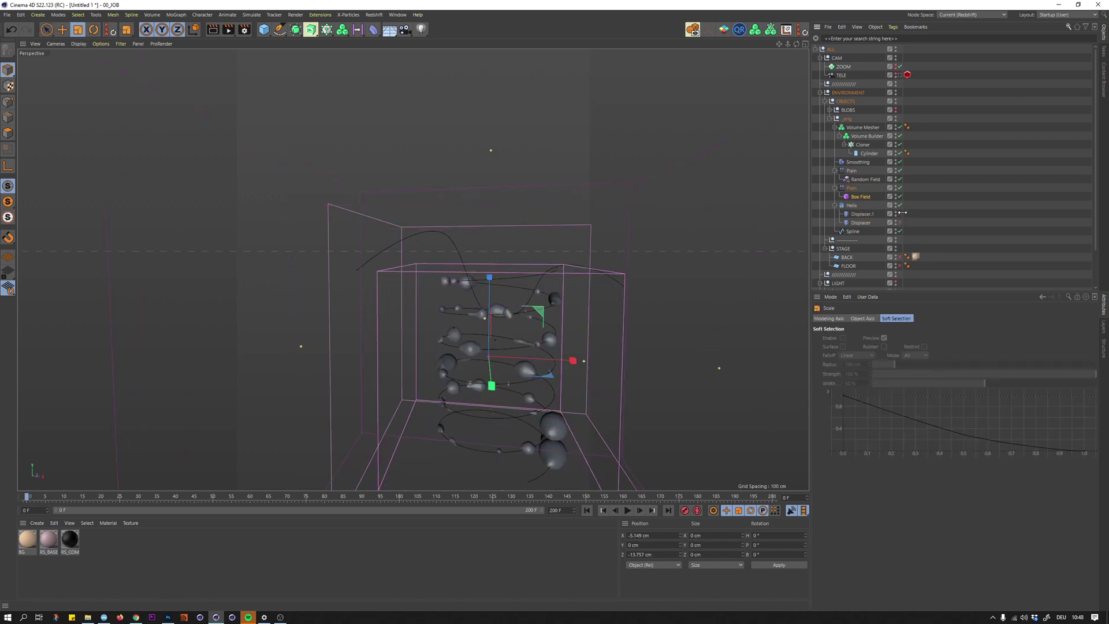
- Re-enable Displacer.1 on the Helix and turn off the Volume Mesher and Volume Builder to display the Cloner's raw clones
left_click(899, 214)
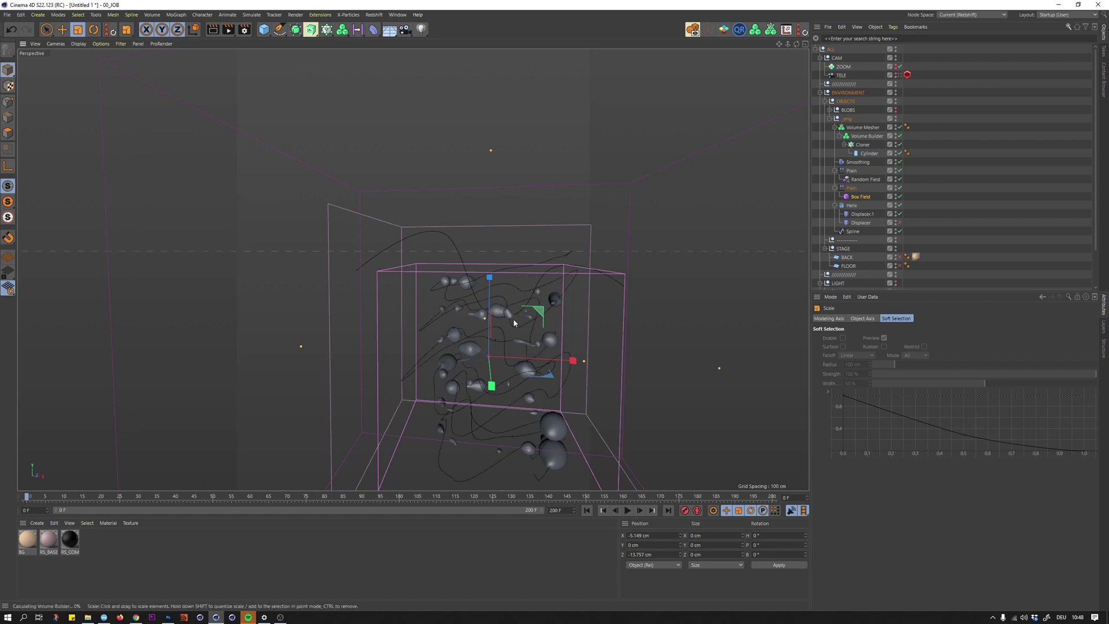
mouse_move(497, 323)
left_mouse_down("alt")
mouse_move(569, 323)
mouse_move(479, 329)
left_mouse_up("alt")
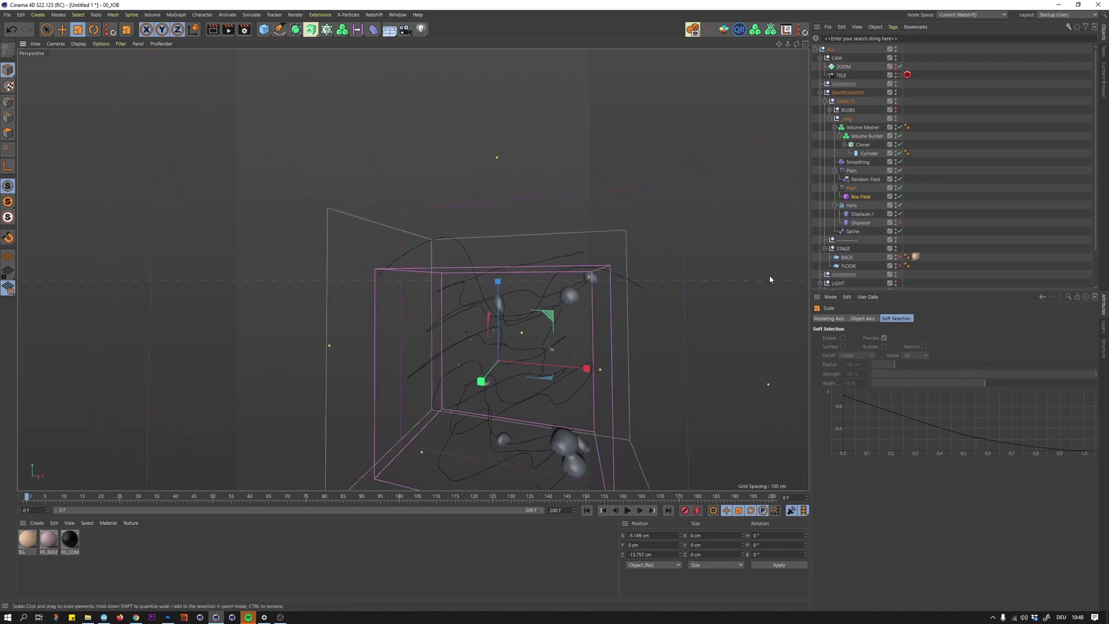
left_click(862, 147)
left_click(899, 136)
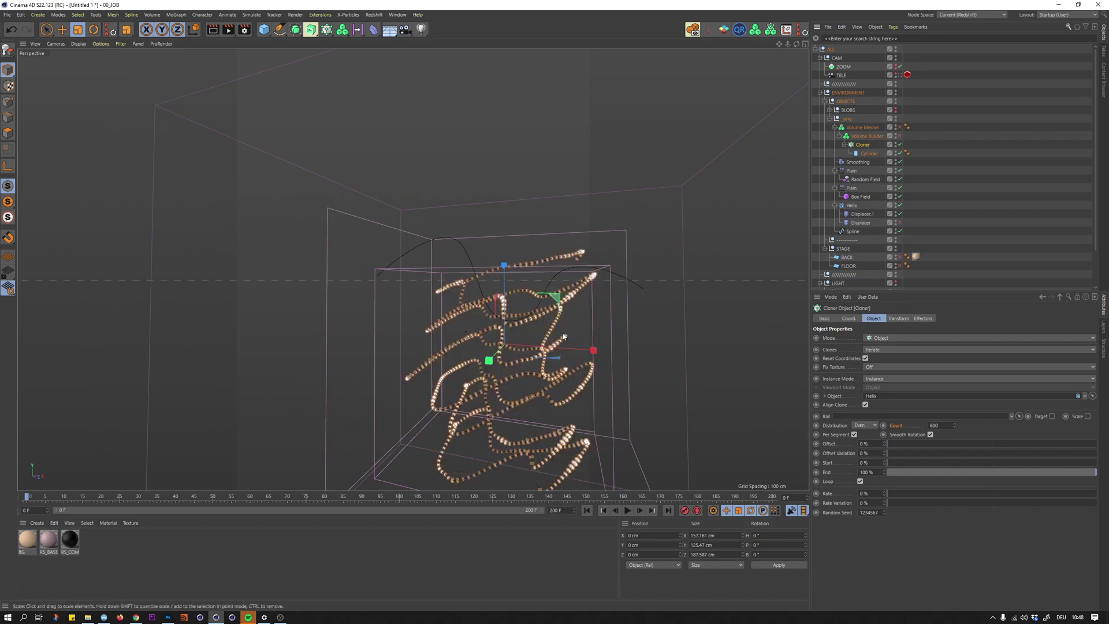
- Raise the Cloner's clone count to 3000 so the clones sit much more densely along the Helix
left_click(629, 316)
right_click_drag(554, 298, 583, 315, "alt")
left_click_drag(563, 311, 616, 298, "alt")
left_click(865, 155)
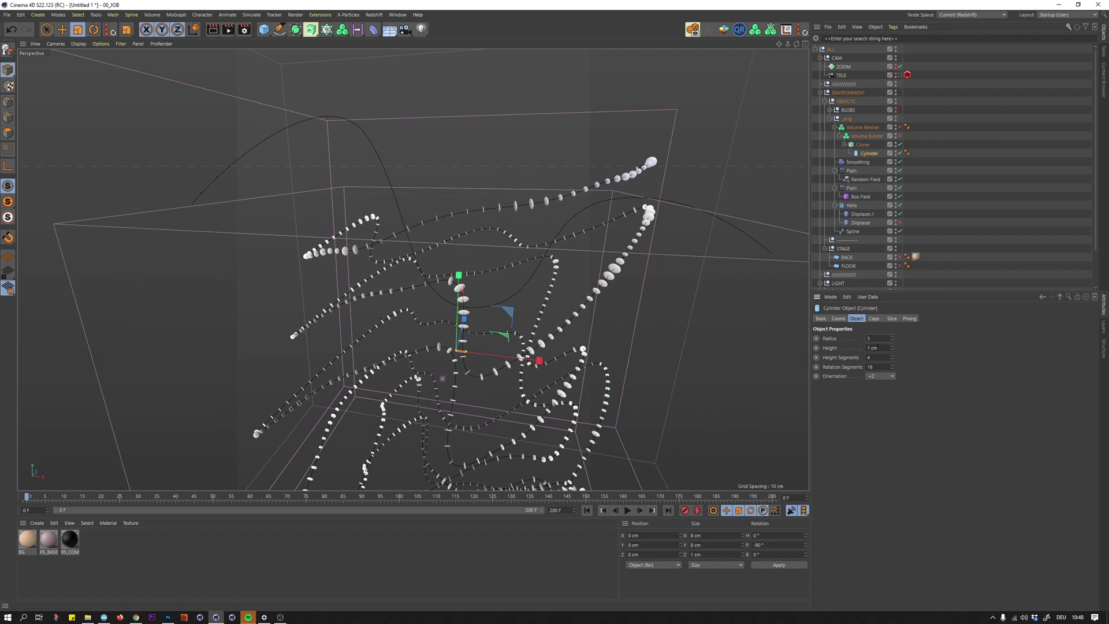
key("Return")
left_click(862, 145)
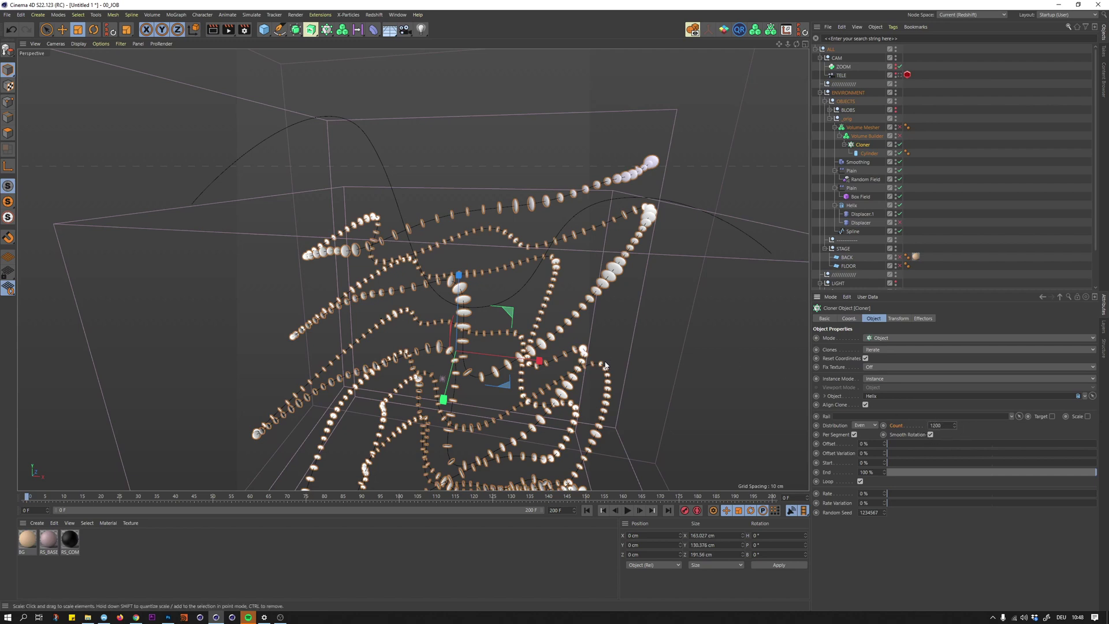
left_click(943, 426)
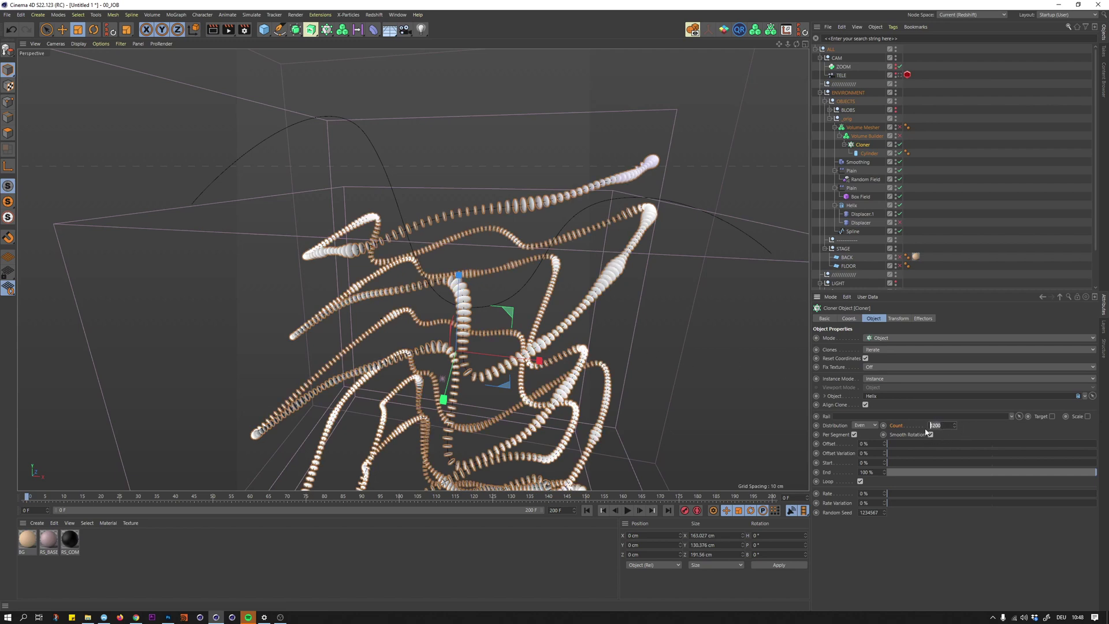
type("3000")
- Turn the Volume Builder and Volume Mesher back on to mesh the denser clones
left_click(899, 137)
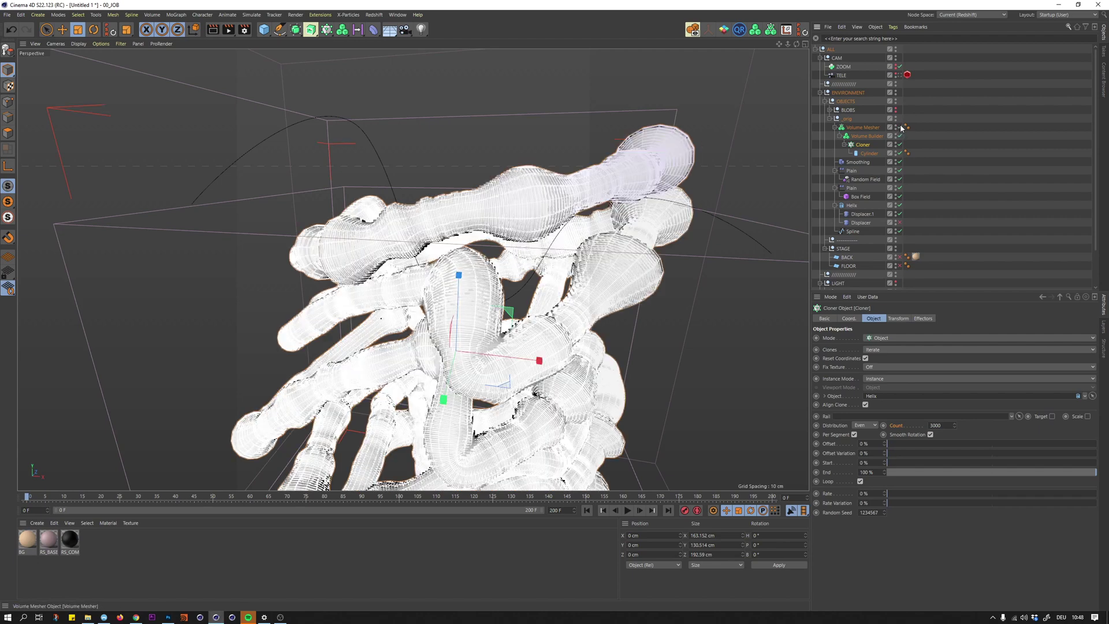
left_click(900, 126)
left_click(952, 159)
right_click_drag(546, 259, 509, 292, "alt")
left_click_drag(508, 292, 490, 268, "alt")
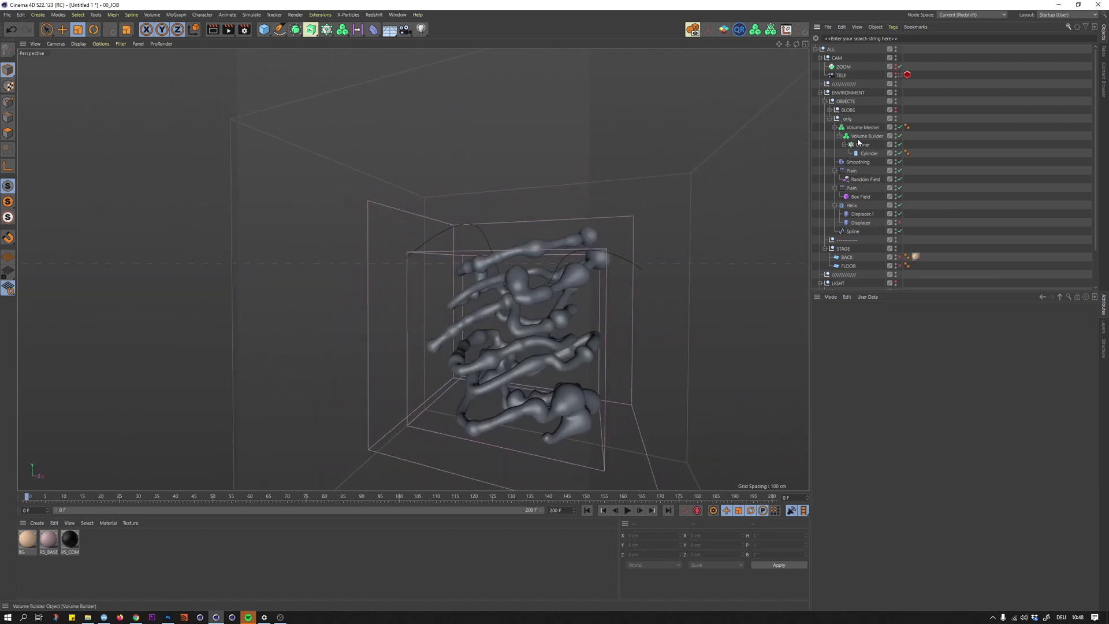
- Try an offset of -1 cm on the Volume Builder's SDF Dilate and Erode filter, and settle on -2 cm to thin the strands
left_click(861, 137)
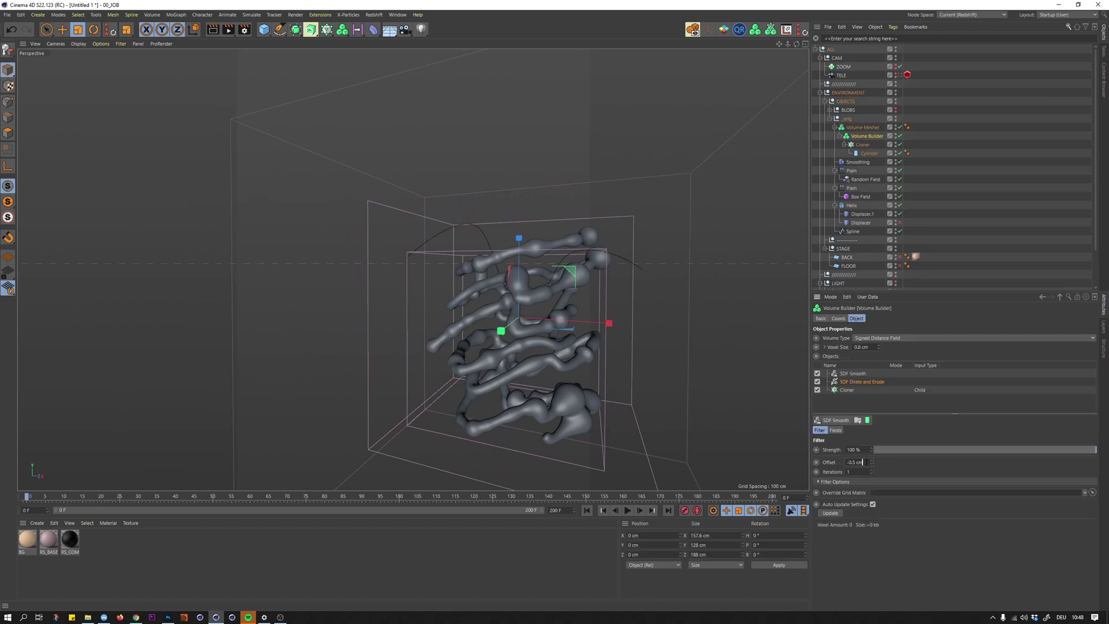
type("-1")
key("Return")
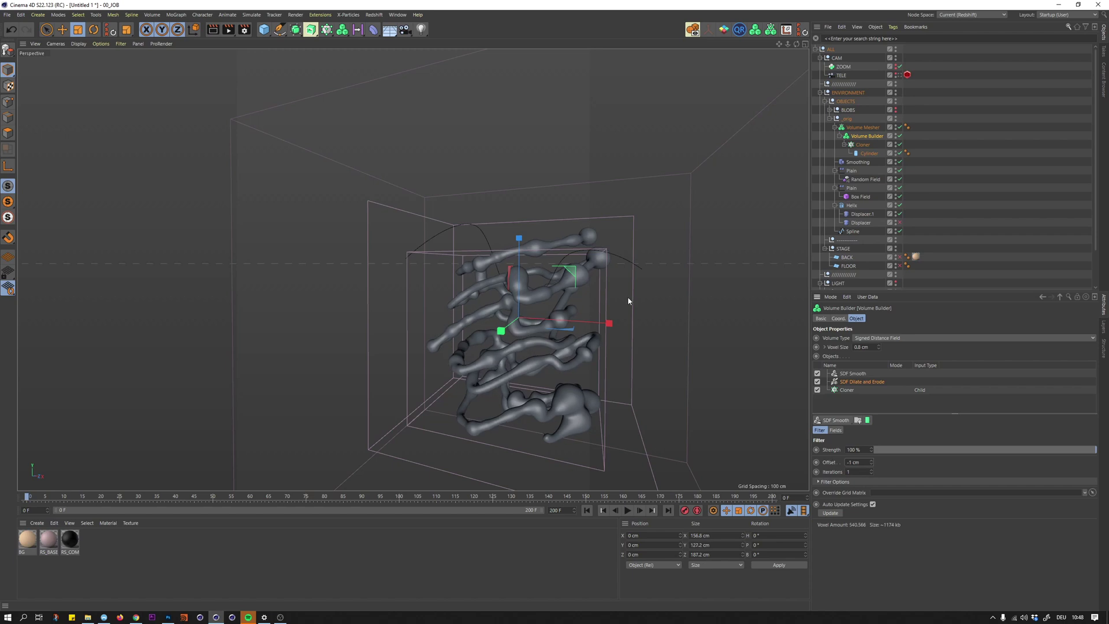
left_click_drag(860, 463, 778, 411)
type("-2")
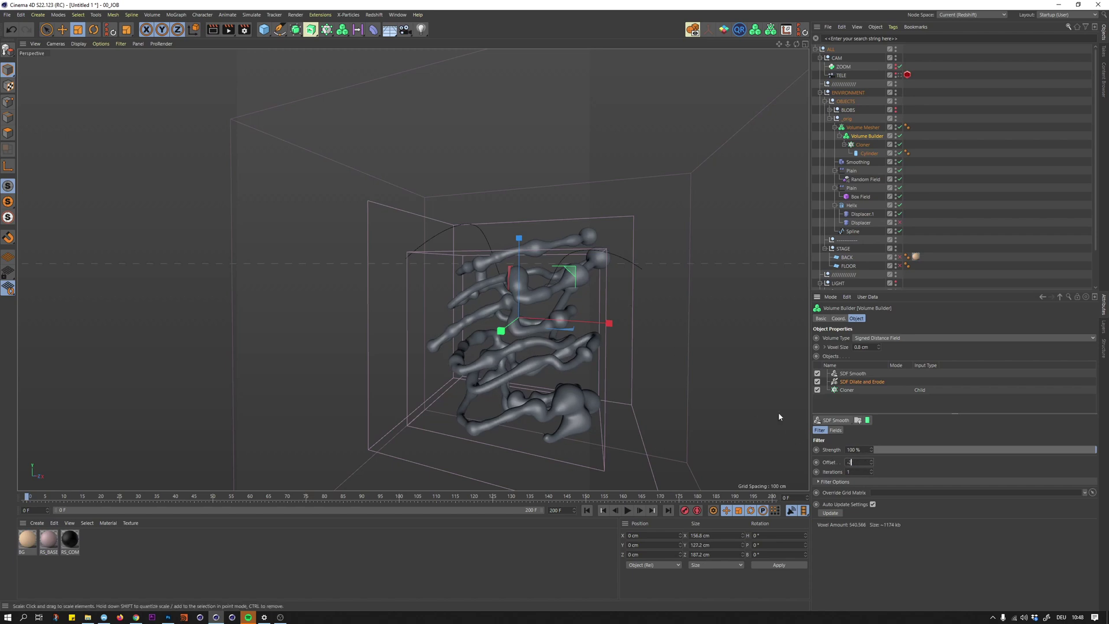
key("Return")
left_click_drag(516, 294, 577, 267, "alt")
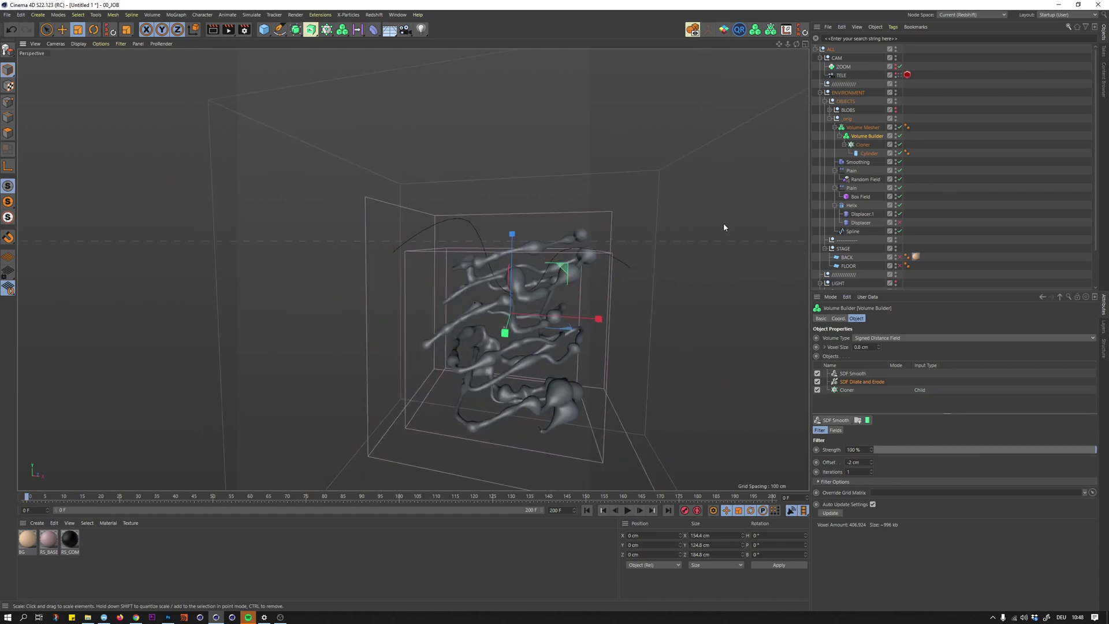
- Add a baked polygon copy of the Volume Mesher to BLOBS, keeping the live original, and move that group's Smoothing deformer above all meshes
left_click(860, 127)
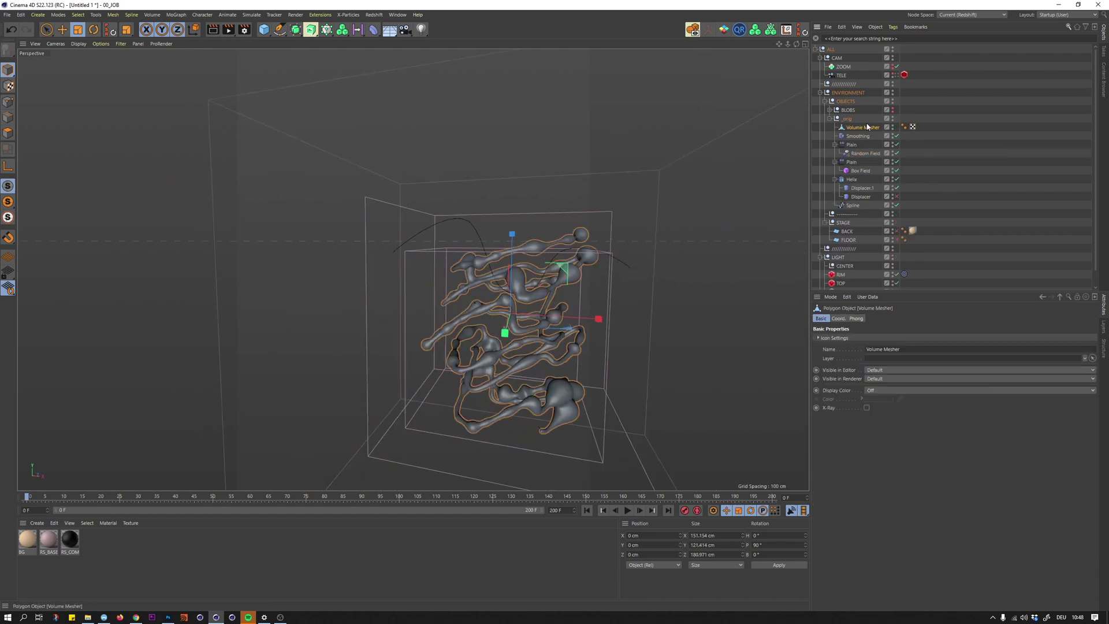
key("ctrl+z")
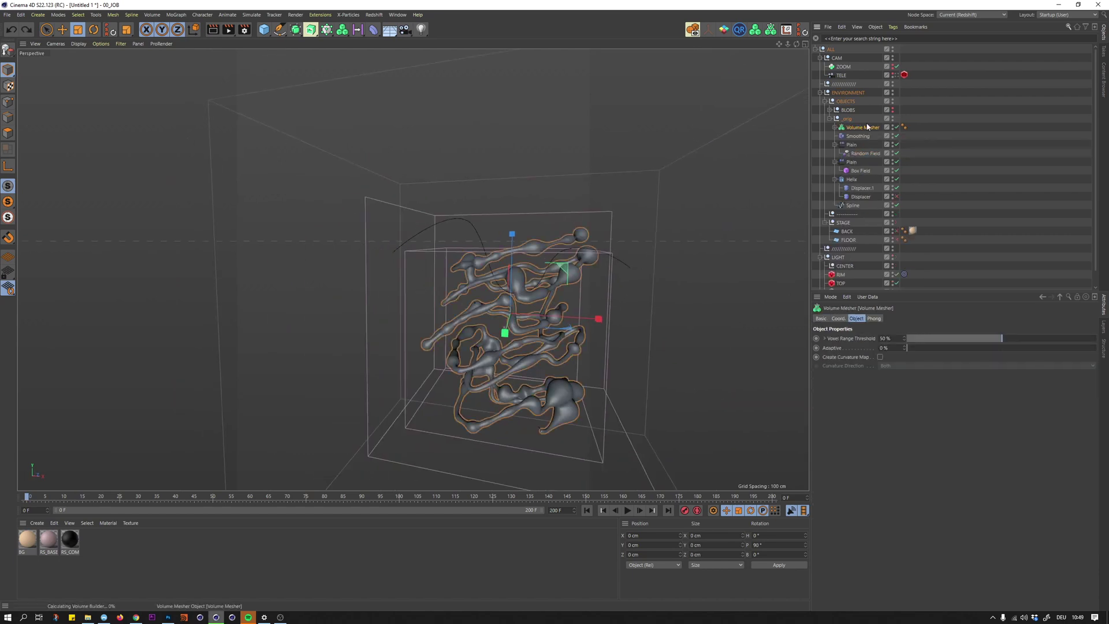
left_click(971, 200)
key("ctrl+v")
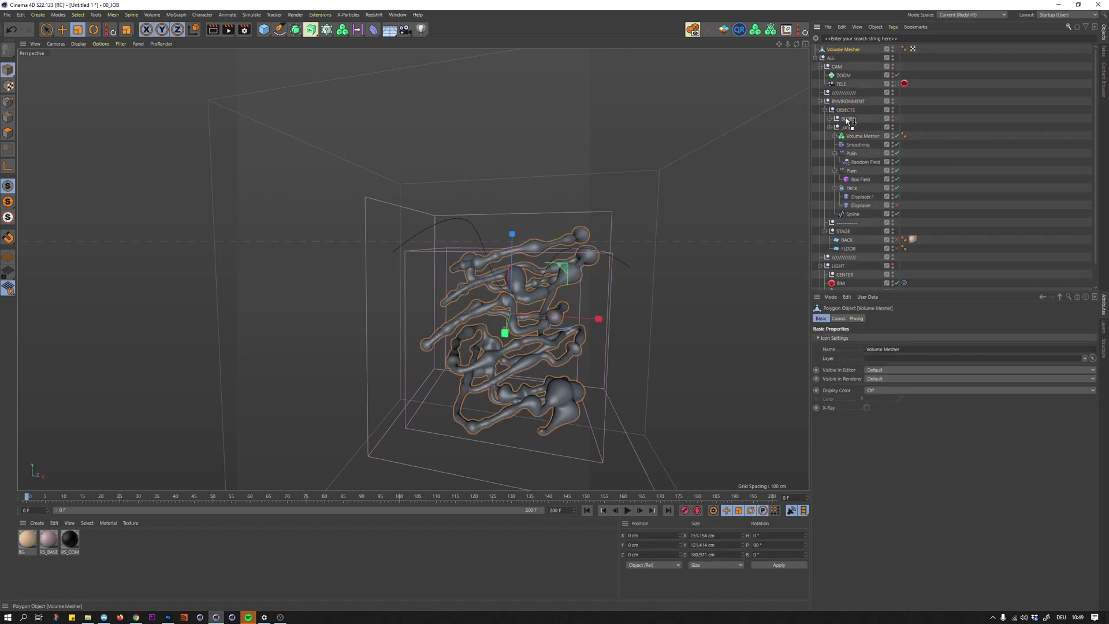
left_click_drag(847, 121, 849, 119)
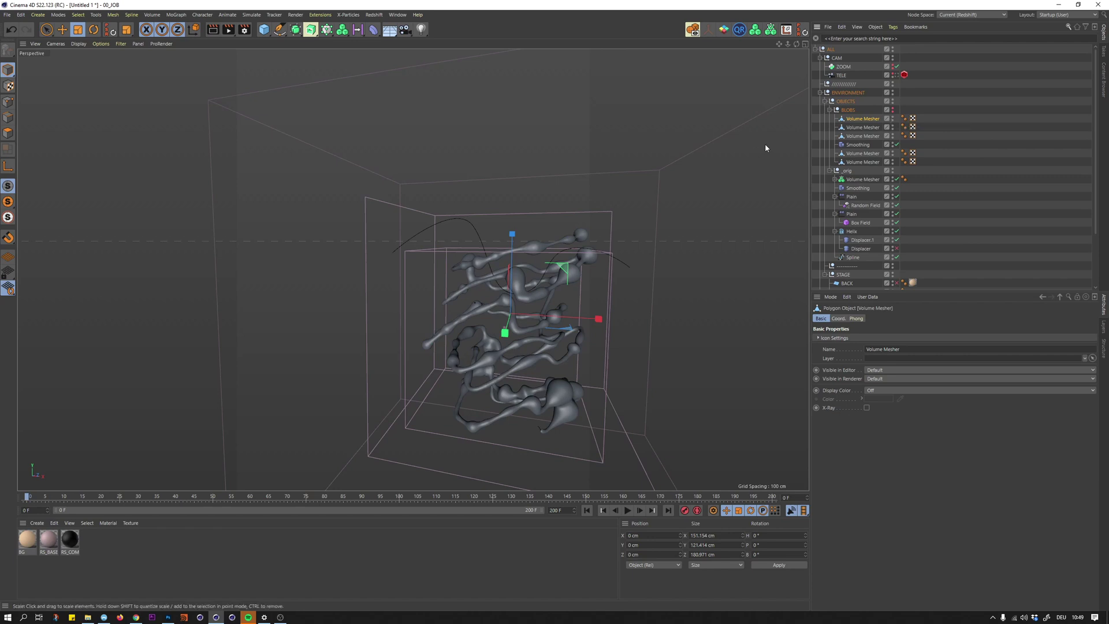
left_click_drag(861, 130, 860, 115)
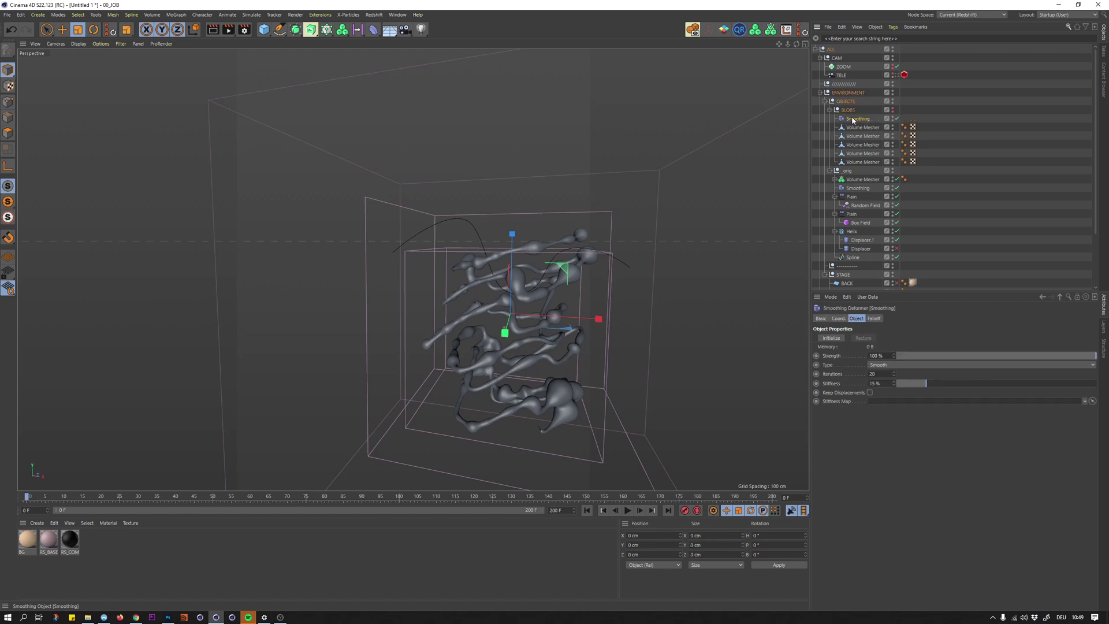